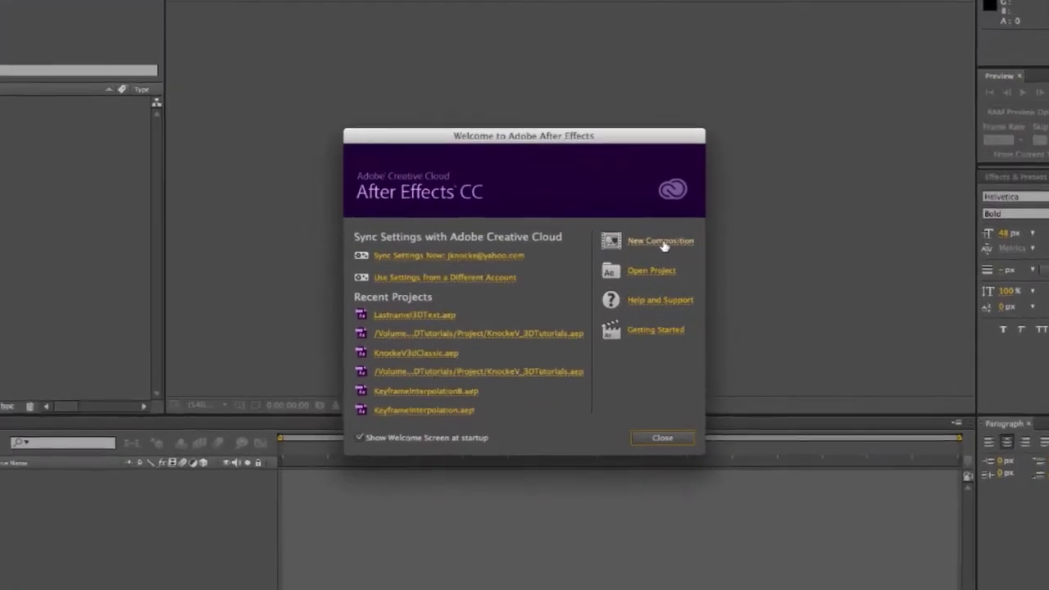
# Step: Start a new composition from the Welcome screen and name it KnockeV3DText
pyautogui.click(636, 251)
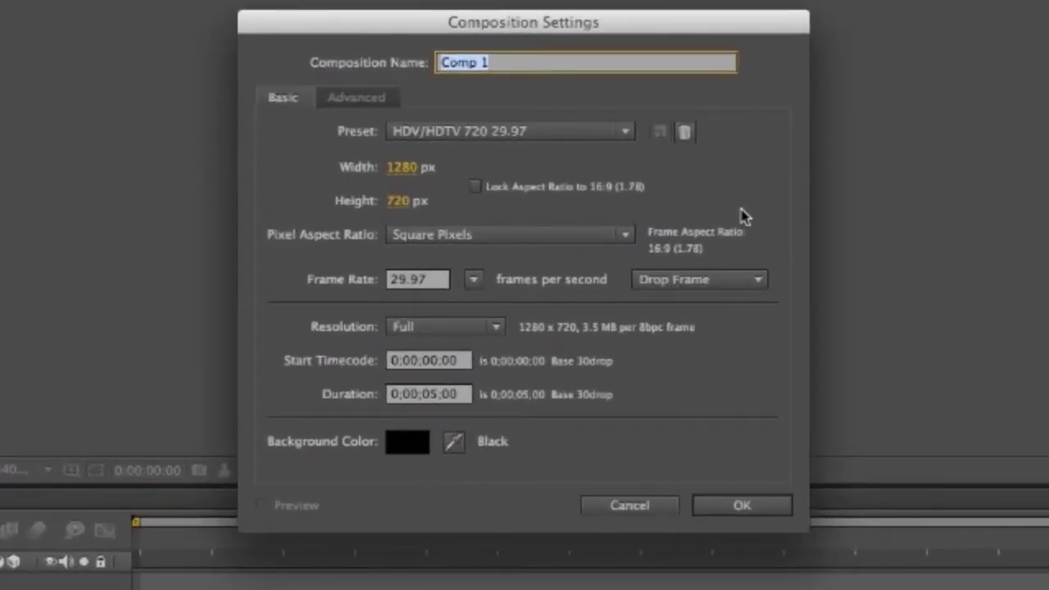
pyautogui.write('Knocke')
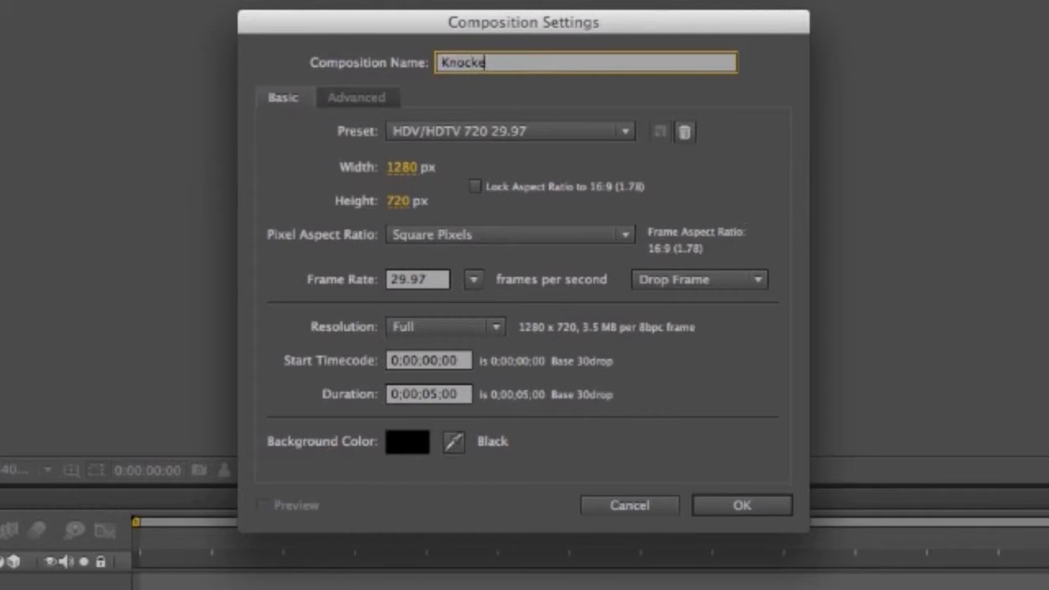
pyautogui.write('V3DText')
# Step: Confirm the KnockeV3DText composition settings and reset the Standard workspace layout
pyautogui.click(742, 505)
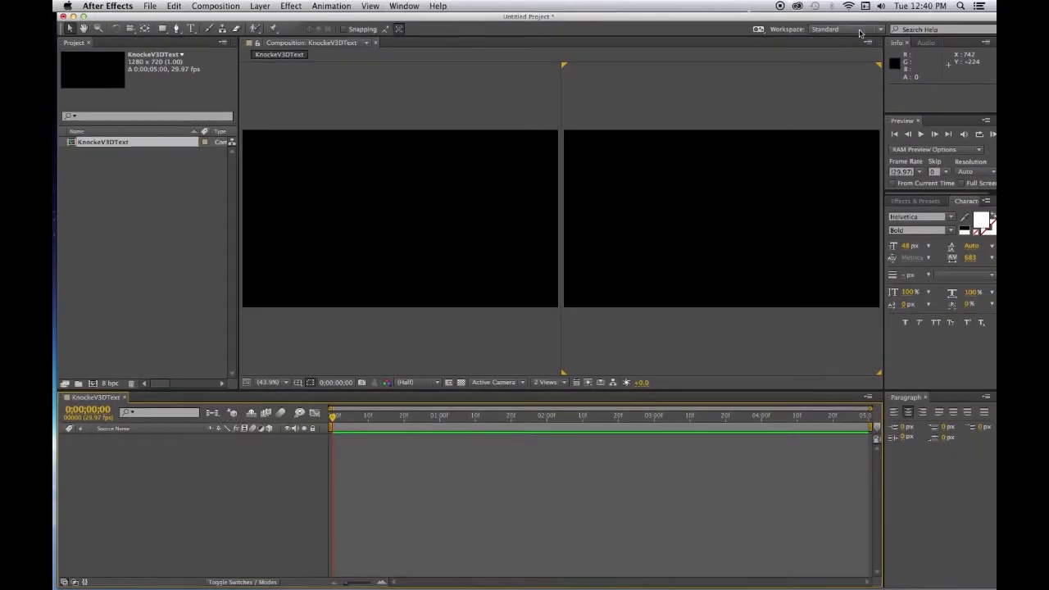
pyautogui.click(879, 30)
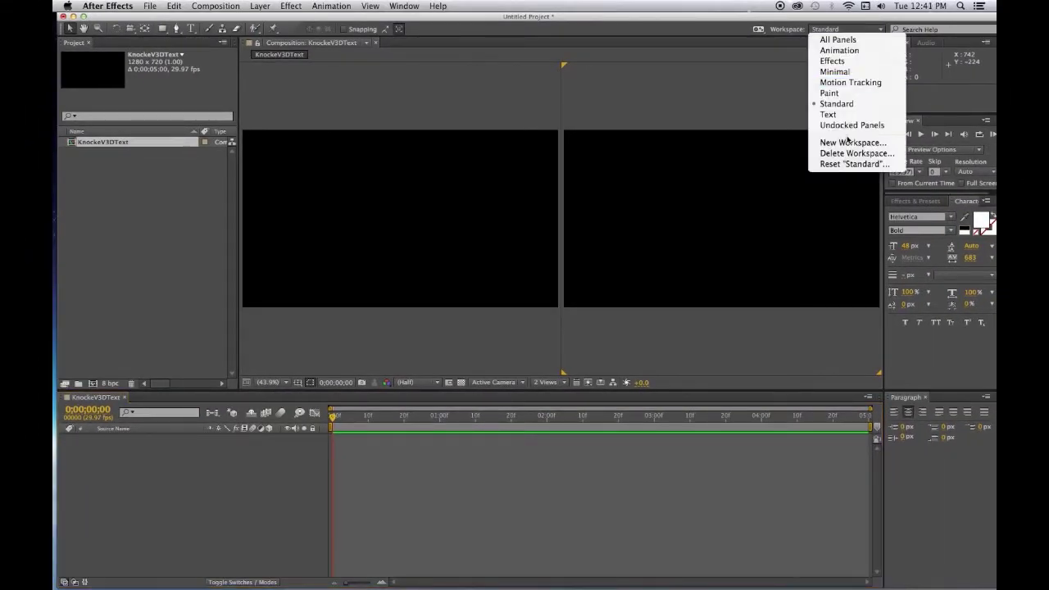
pyautogui.click(853, 164)
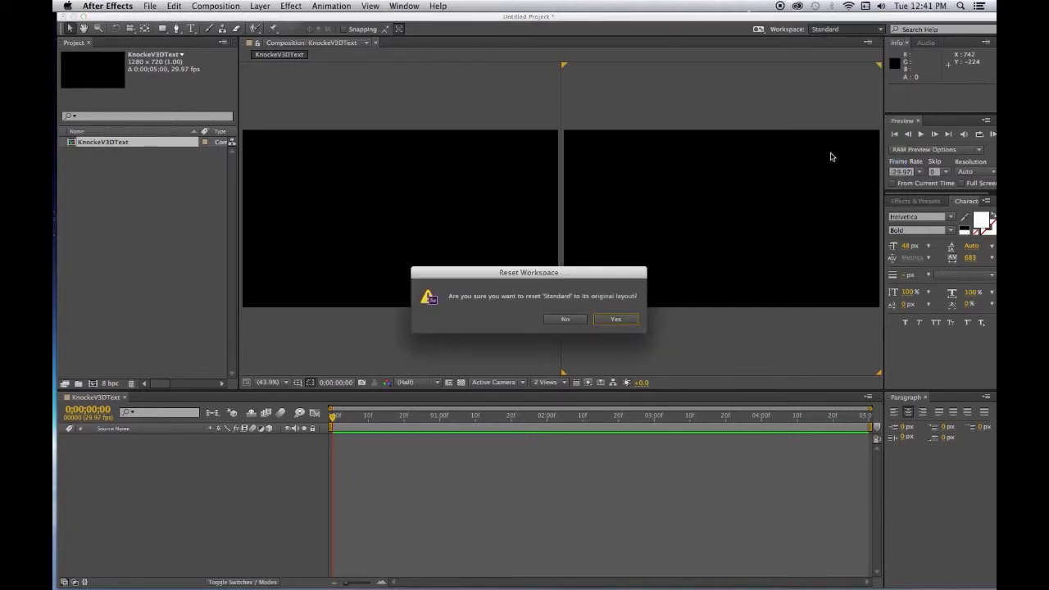
pyautogui.click(603, 319)
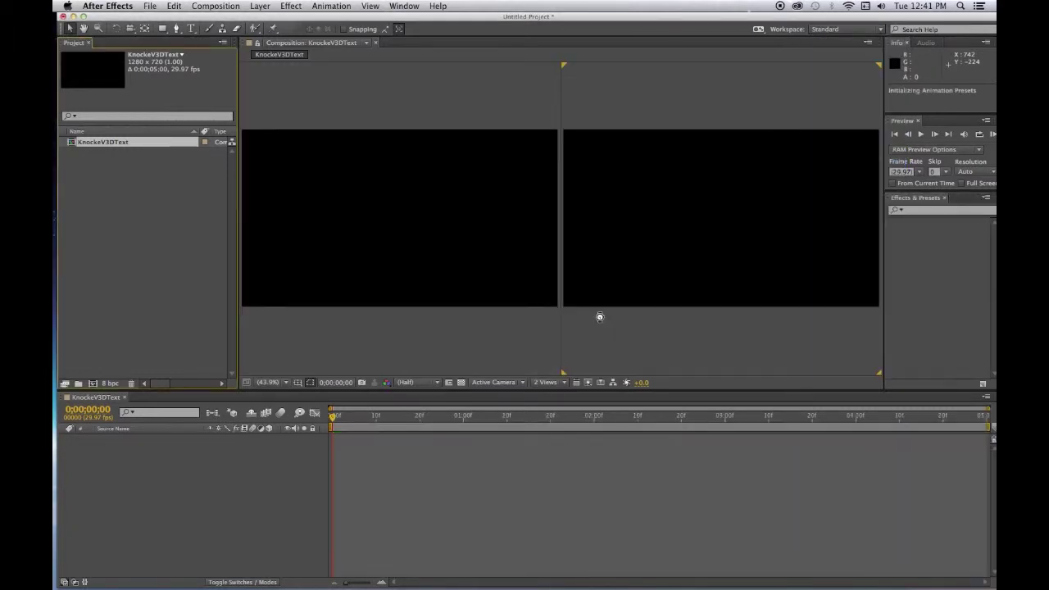
# Step: Set the viewer to 1 View and switch to the Text workspace
pyautogui.click(564, 382)
pyautogui.click(554, 394)
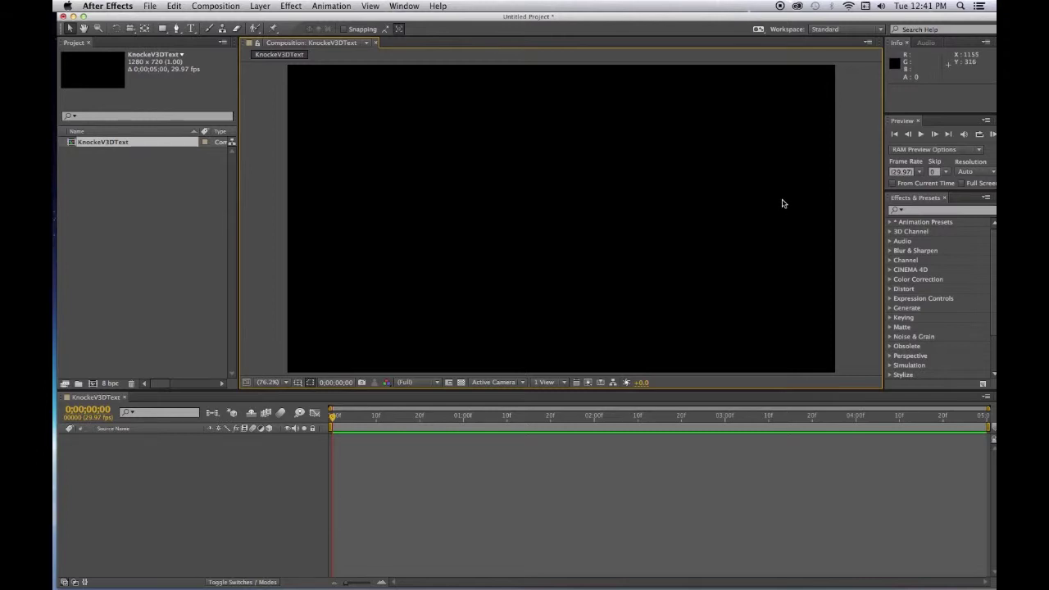
pyautogui.click(880, 29)
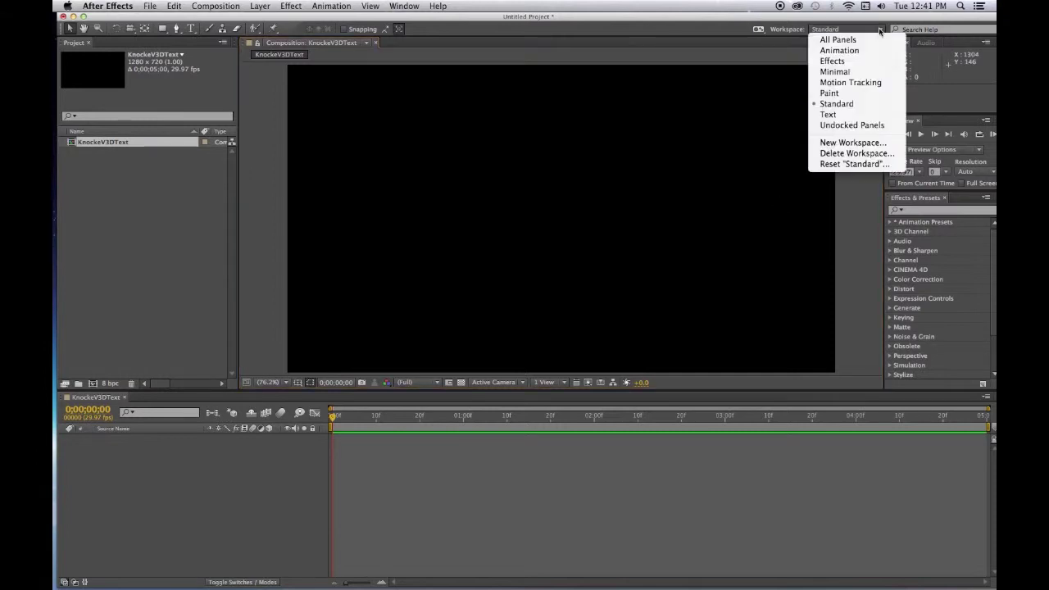
pyautogui.click(833, 114)
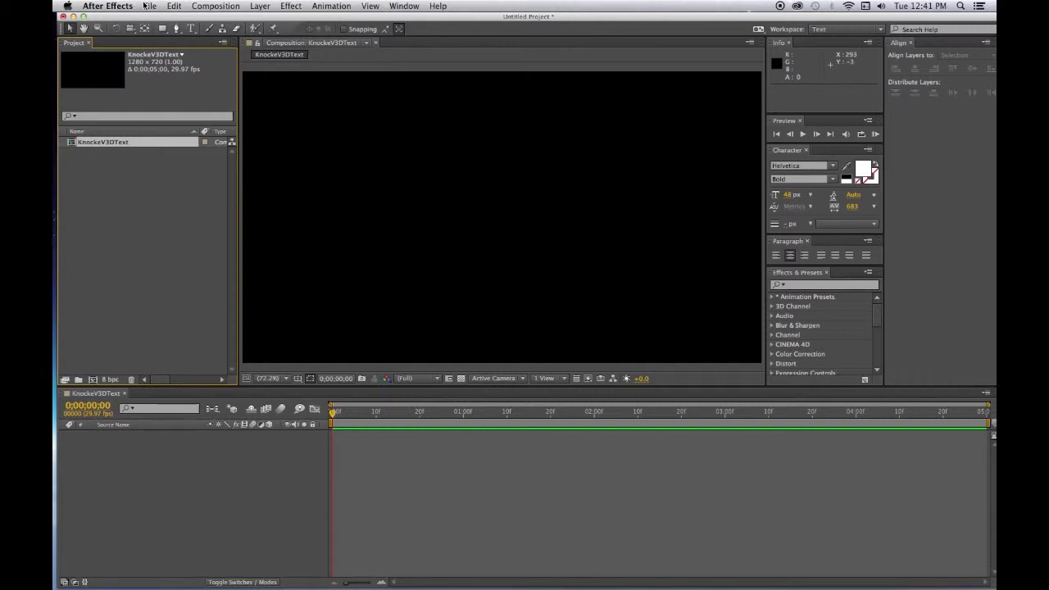
# Step: Save the project under the file name KnockeV3DTutorials
pyautogui.click(148, 6)
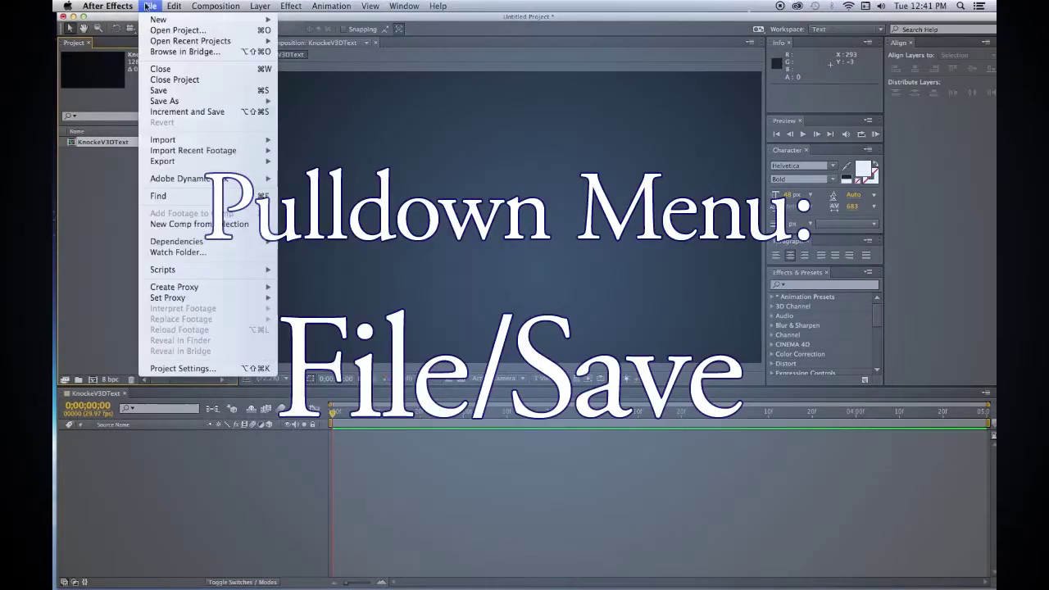
pyautogui.click(183, 93)
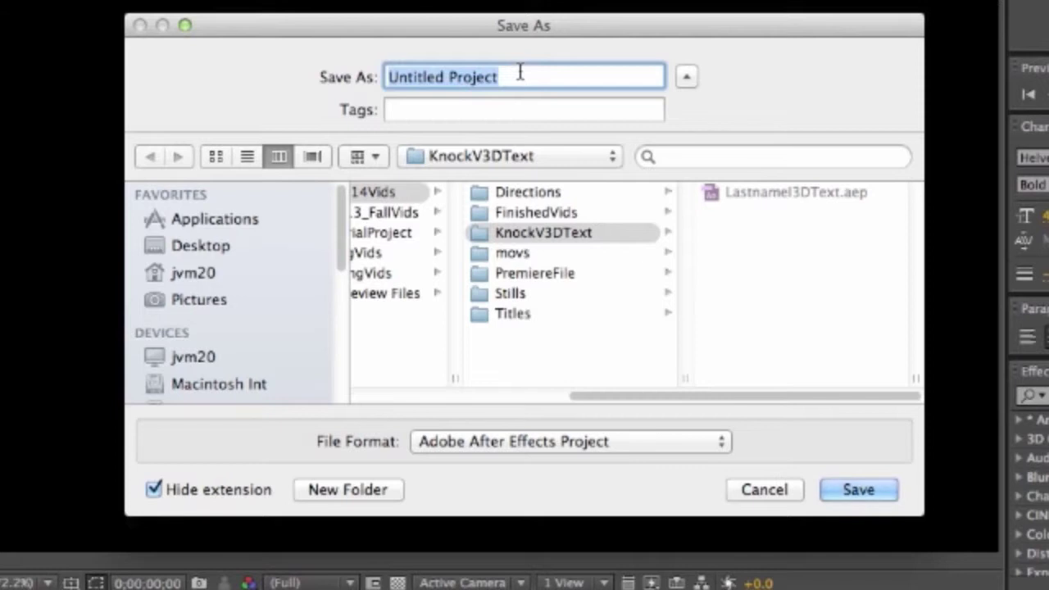
pyautogui.write('Las')
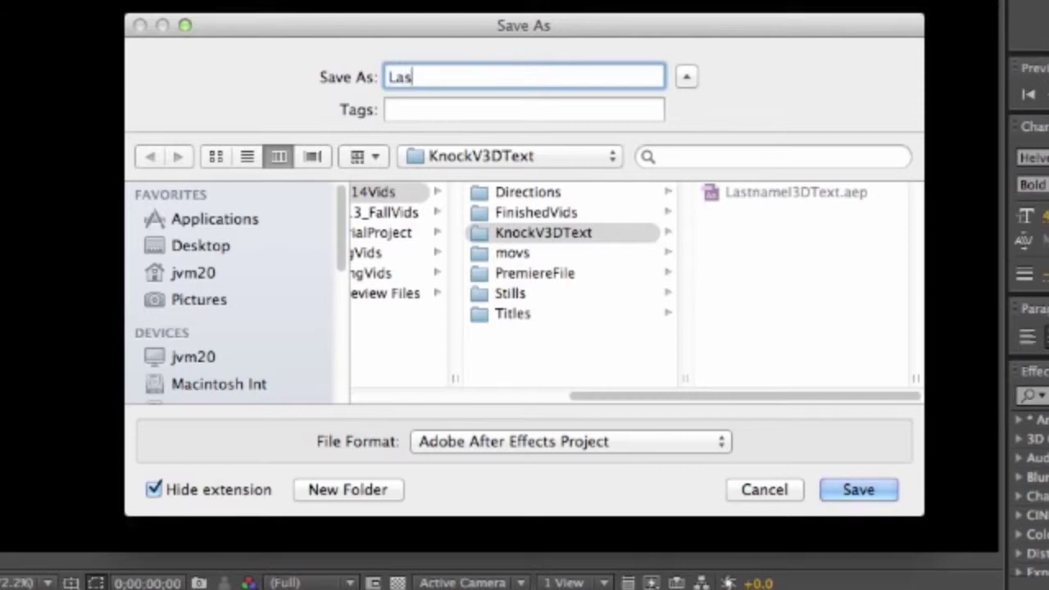
pyautogui.write('tn')
pyautogui.press('BackSpace')
pyautogui.press('BackSpace')
pyautogui.press('BackSpace')
pyautogui.press('BackSpace')
pyautogui.press('BackSpace')
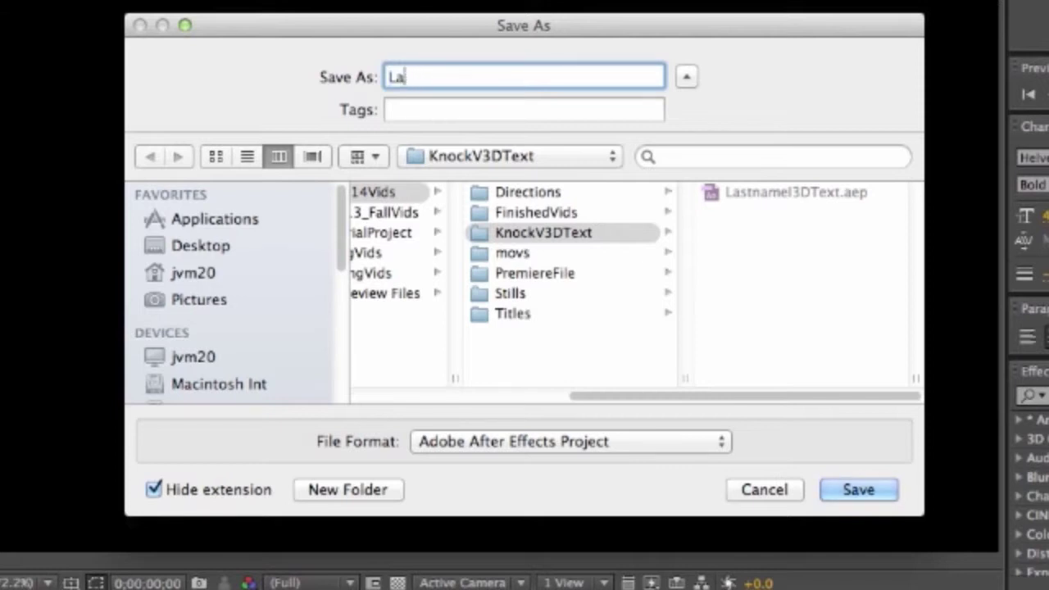
pyautogui.write('Knocke')
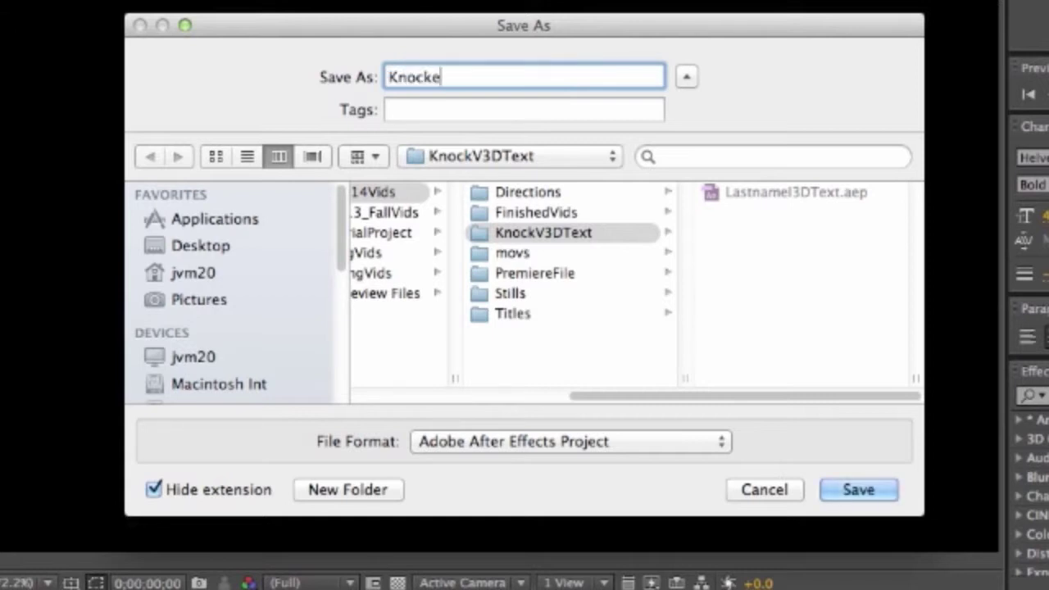
pyautogui.write('V3DTutorials')
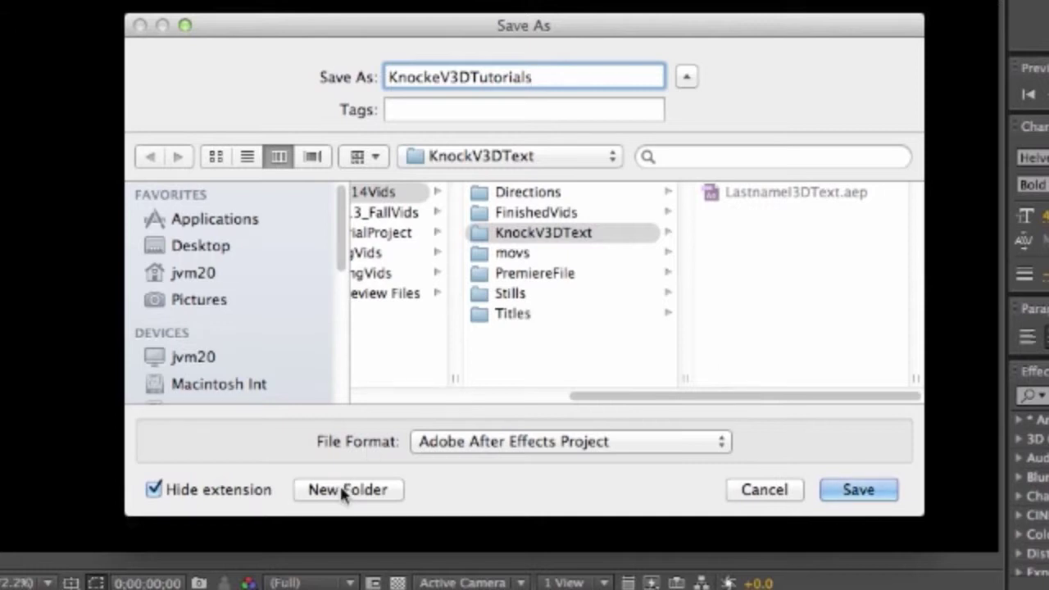
# Step: Create a new folder named Project and save the project into it
pyautogui.click(343, 490)
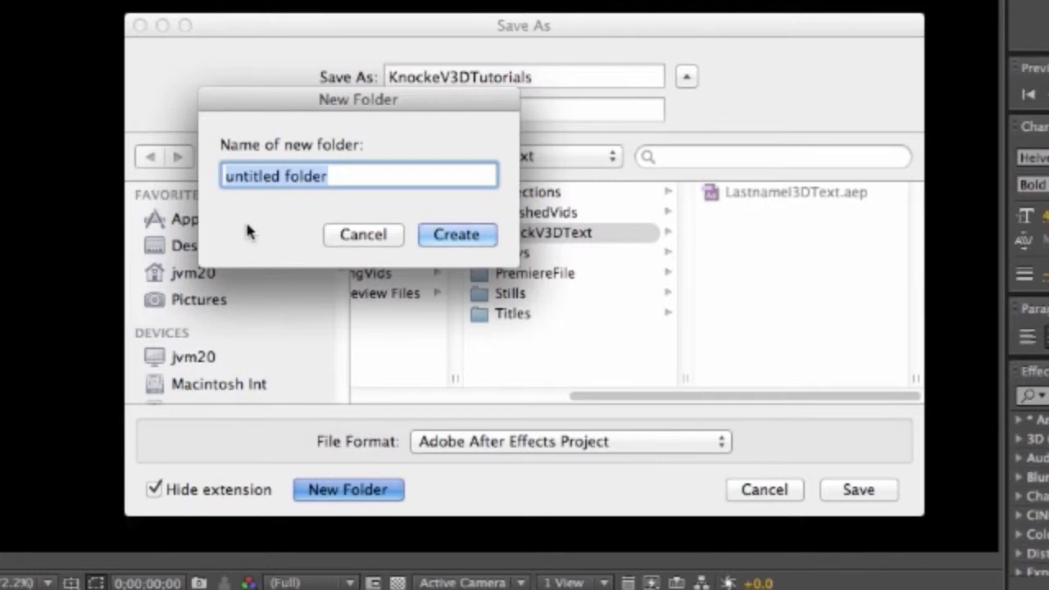
pyautogui.write('p')
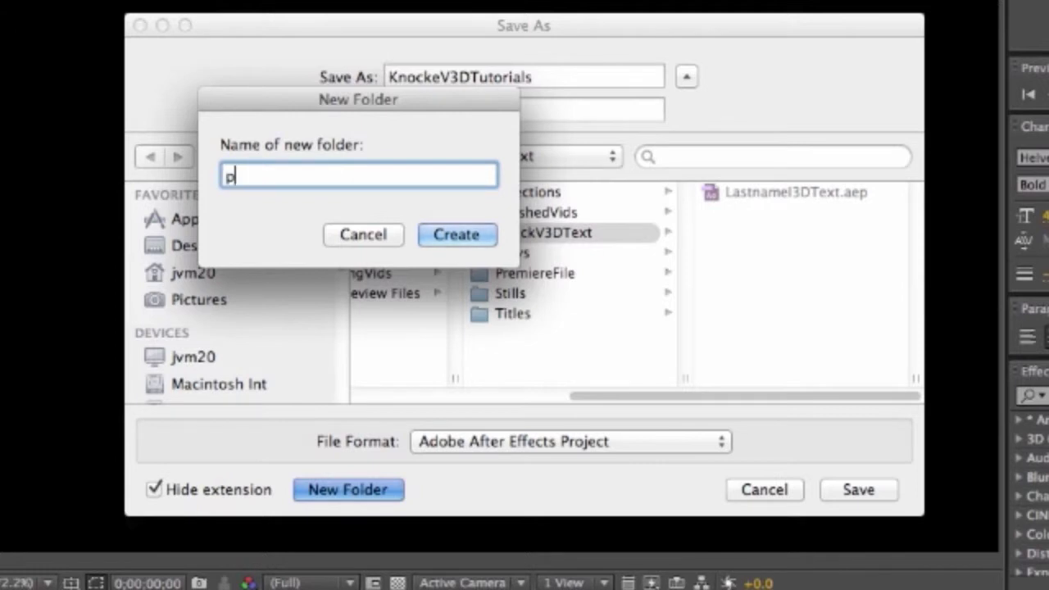
pyautogui.press('BackSpace')
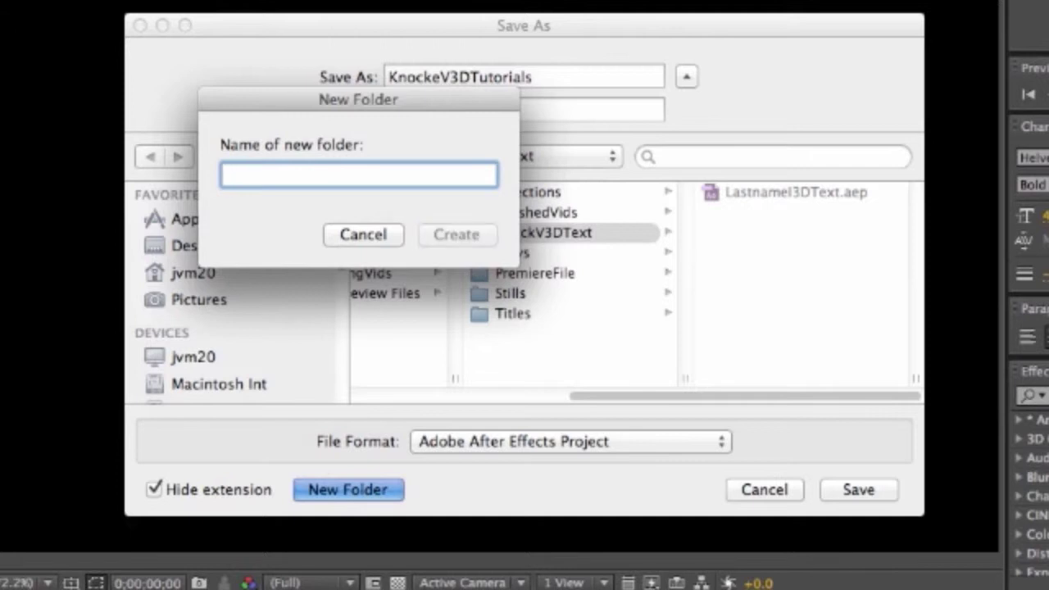
pyautogui.write('Project')
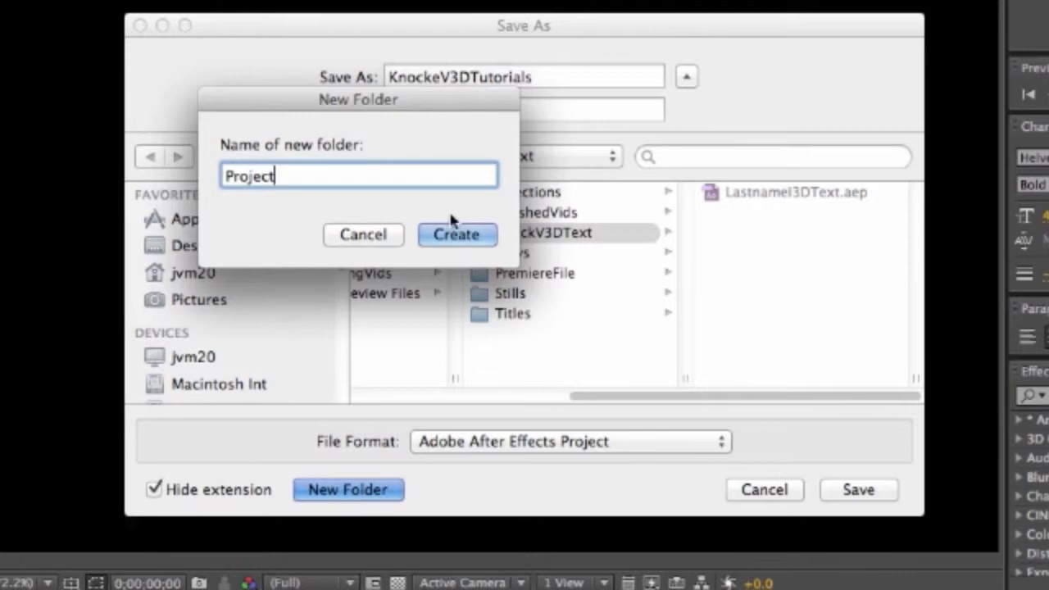
pyautogui.click(468, 234)
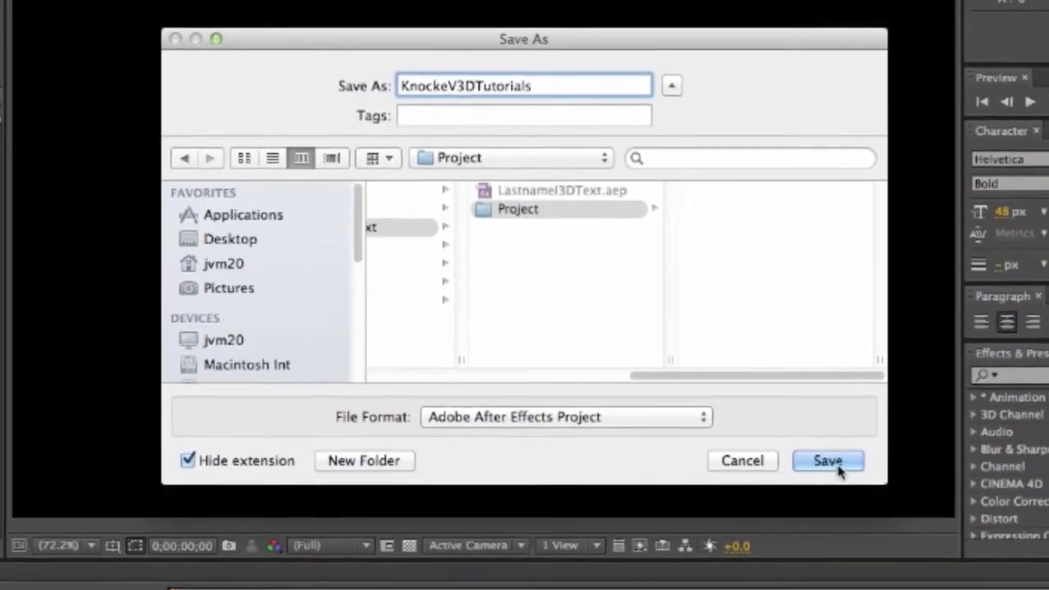
pyautogui.click(859, 489)
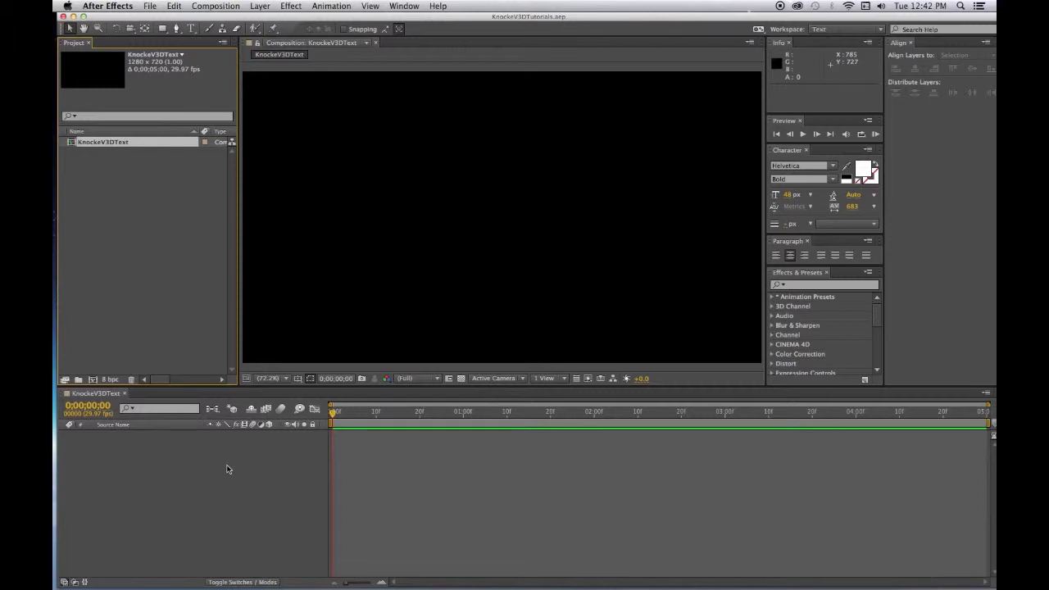
# Step: Turn on the Title/Action Safe guides over the composition viewer
pyautogui.click(299, 383)
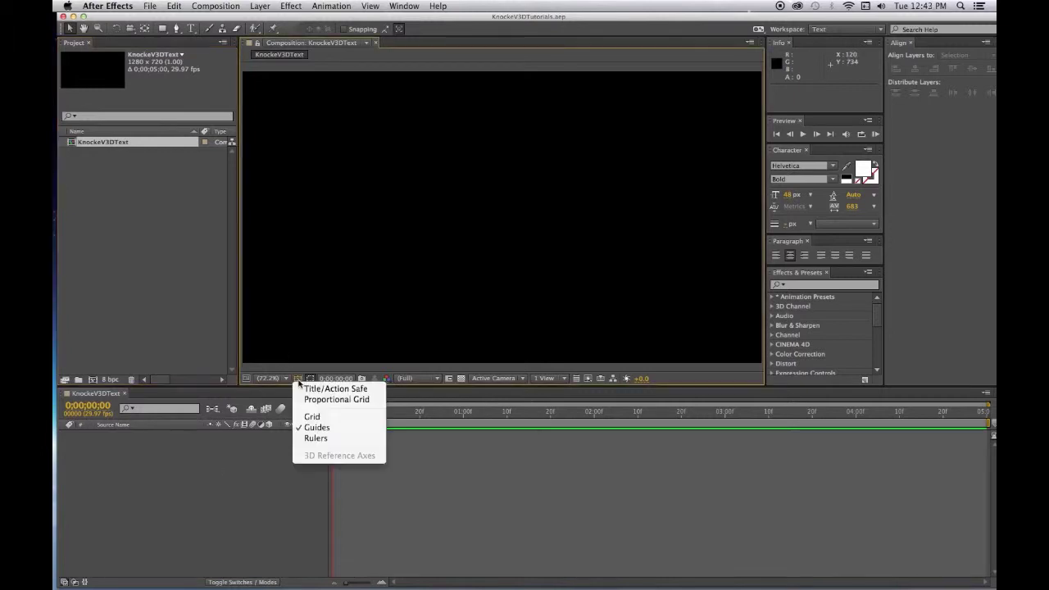
pyautogui.click(302, 386)
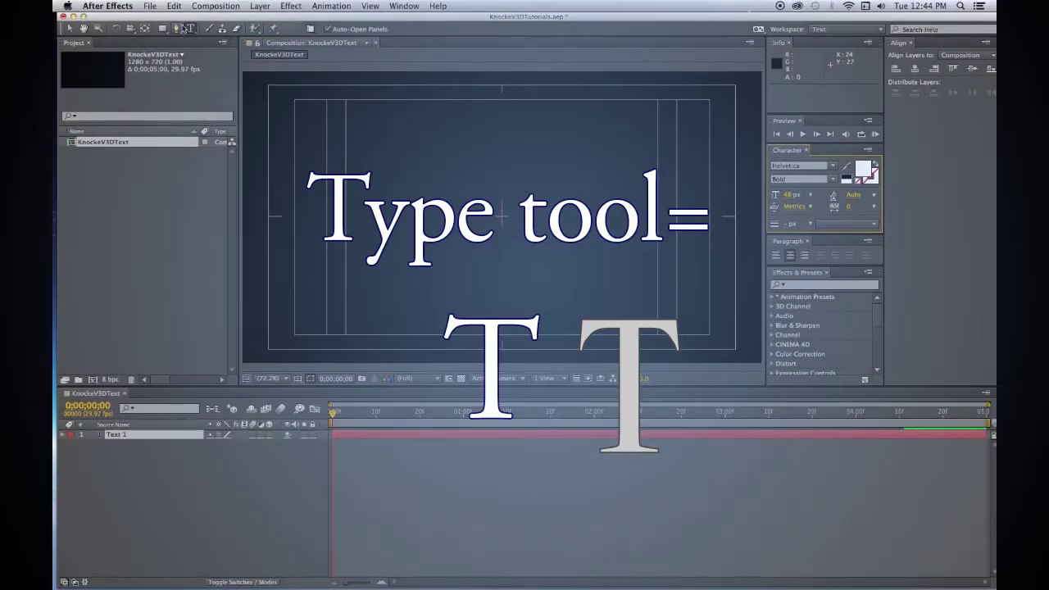
# Step: Type the person's full name as a text line, fixing its capitalisation
pyautogui.click(187, 29)
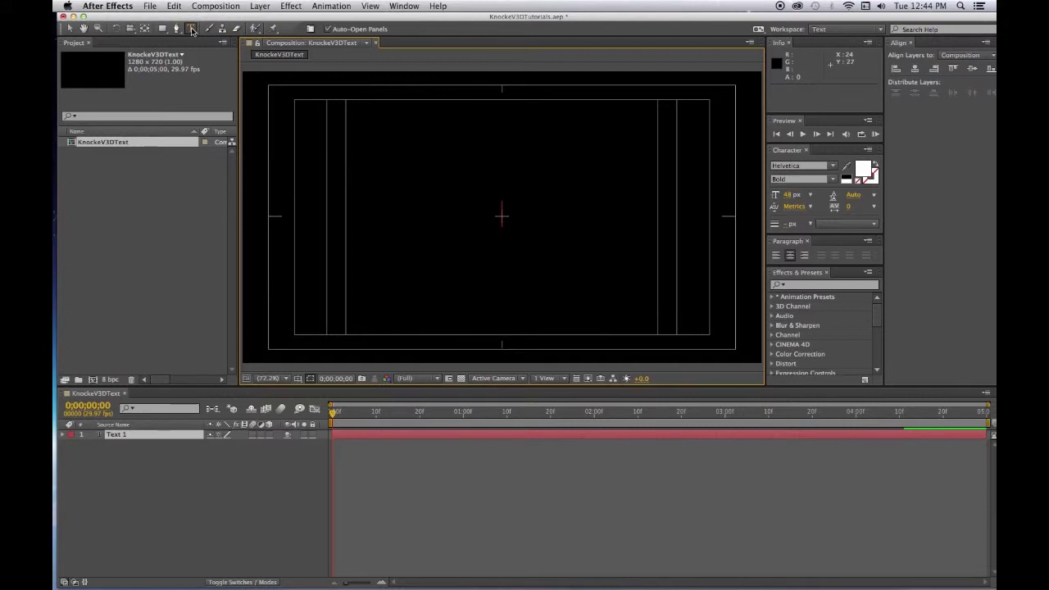
pyautogui.write('Vero')
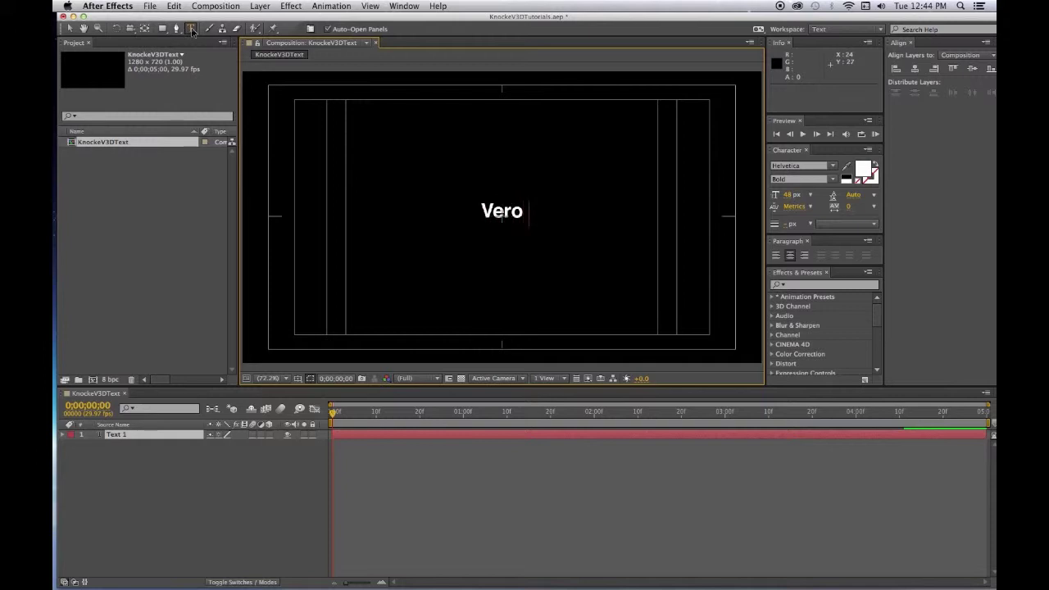
pyautogui.write('nica D.')
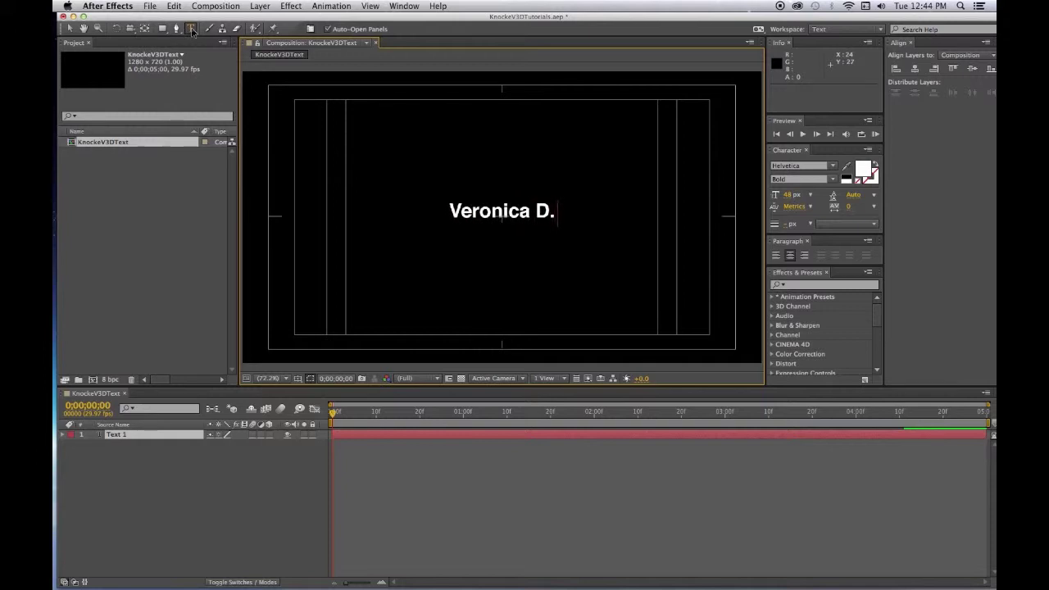
pyautogui.write(' KNoc ke')
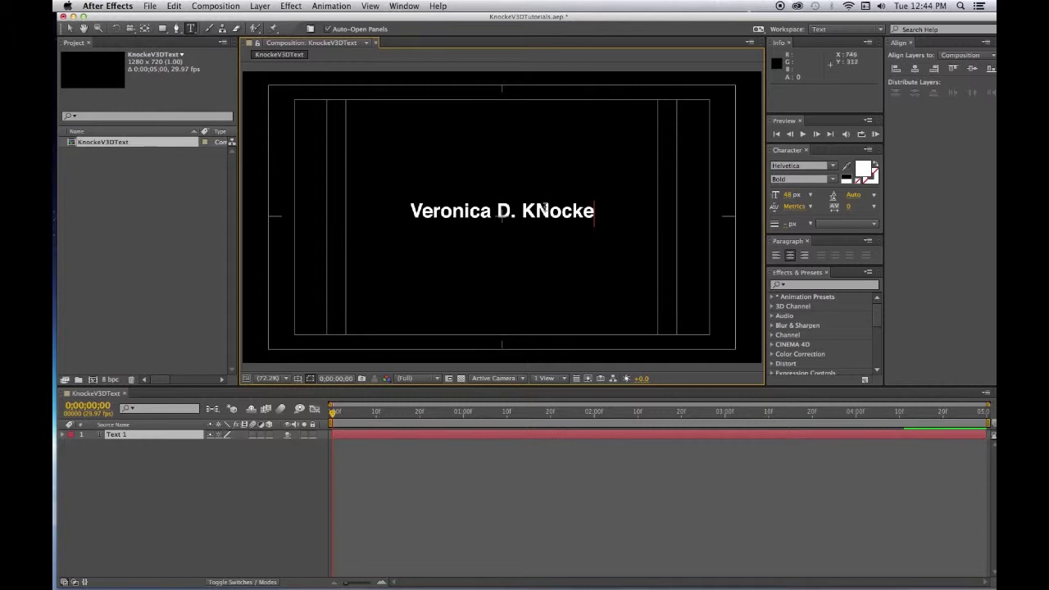
pyautogui.moveTo(550, 211); pyautogui.dragTo(535, 211)
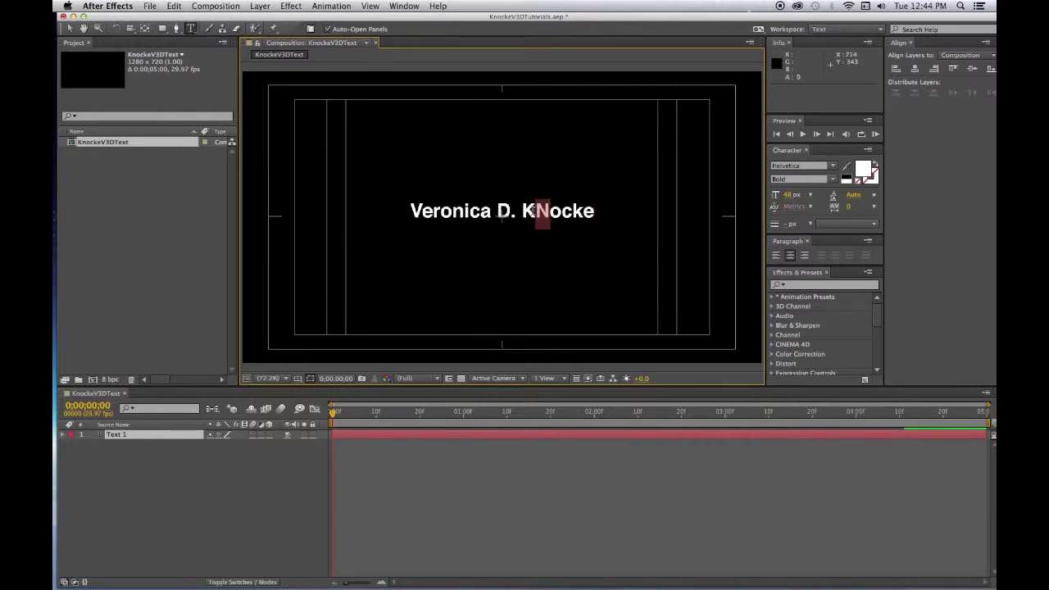
pyautogui.write('n')
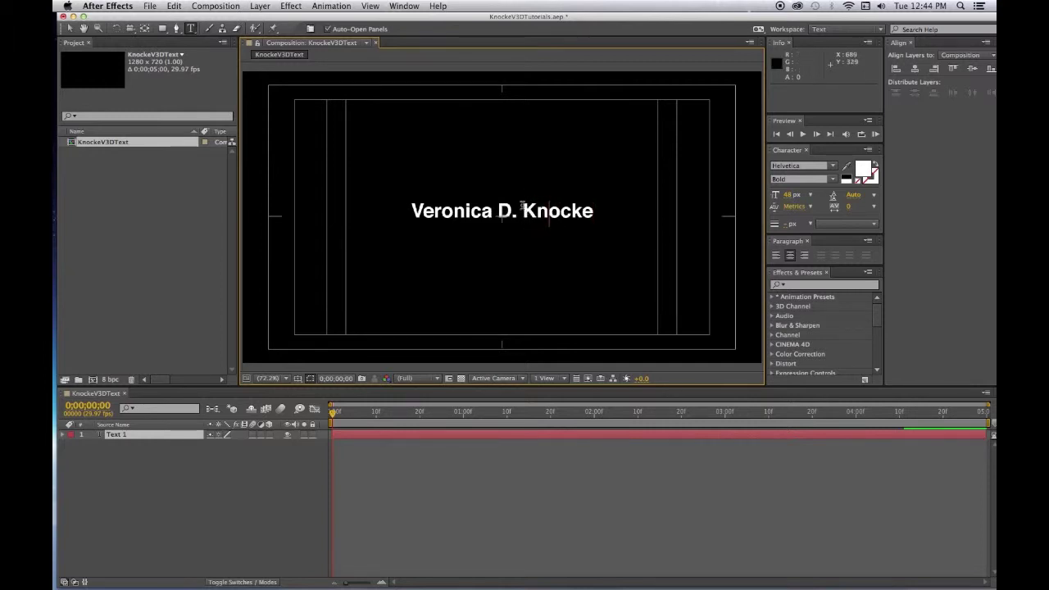
# Step: Set the whole name line to 100 px with a white fill
pyautogui.tripleClick(498, 214)
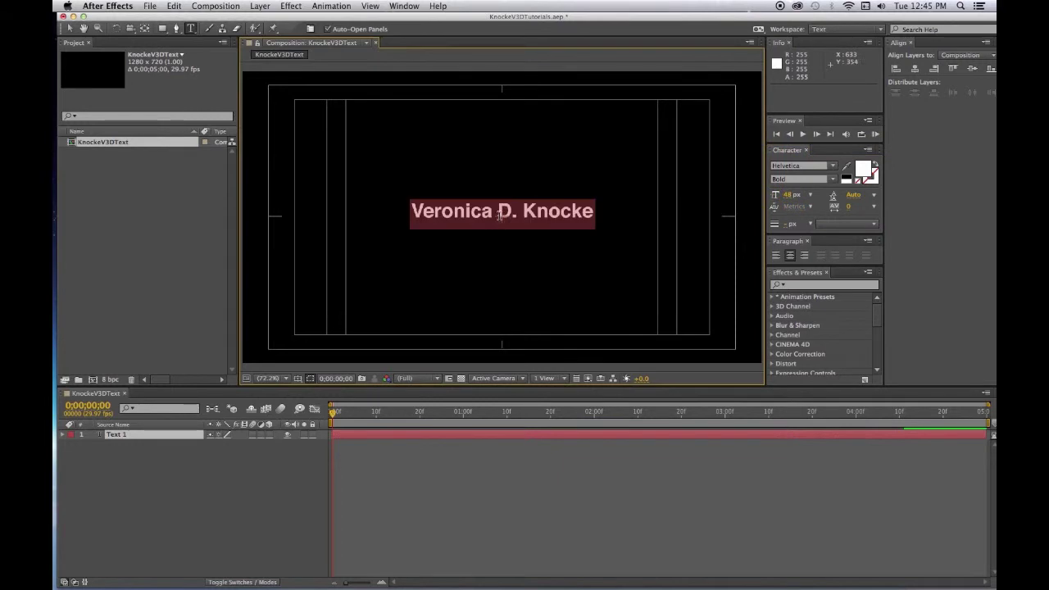
pyautogui.click(791, 197)
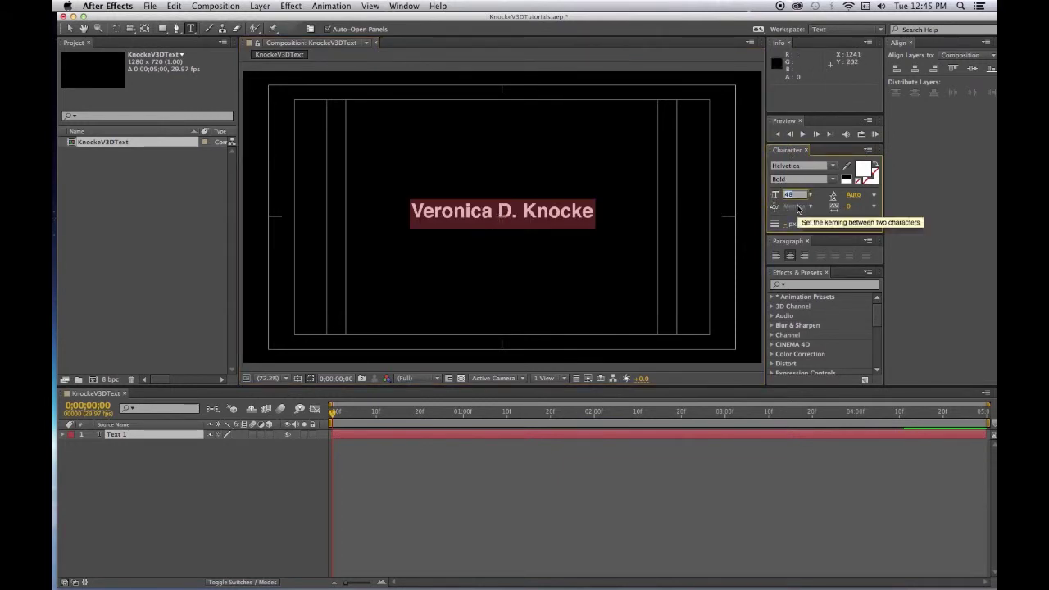
pyautogui.write('100')
pyautogui.press('Return')
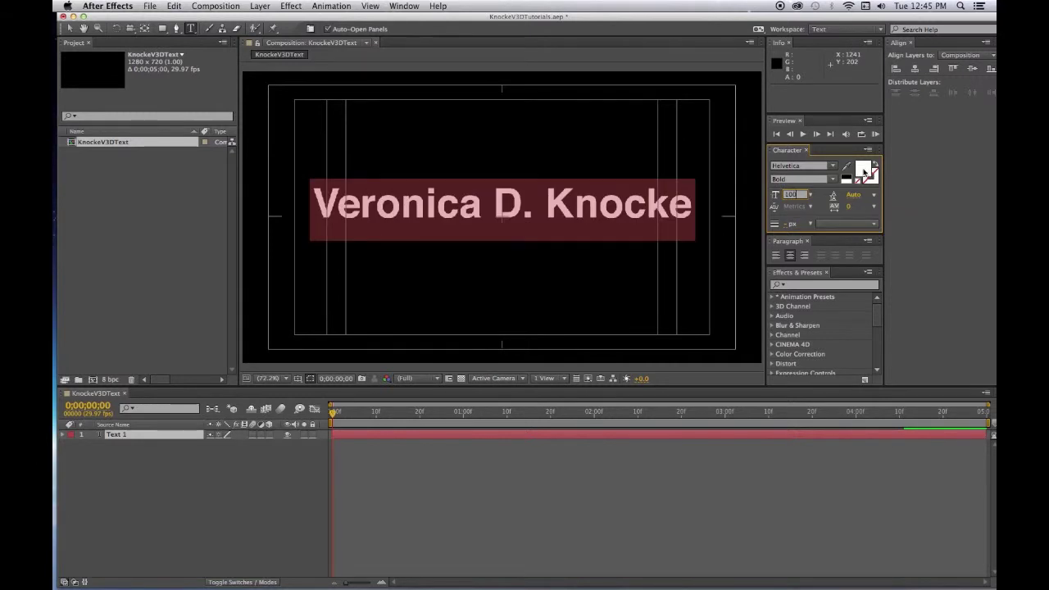
pyautogui.click(864, 171)
pyautogui.click(533, 351)
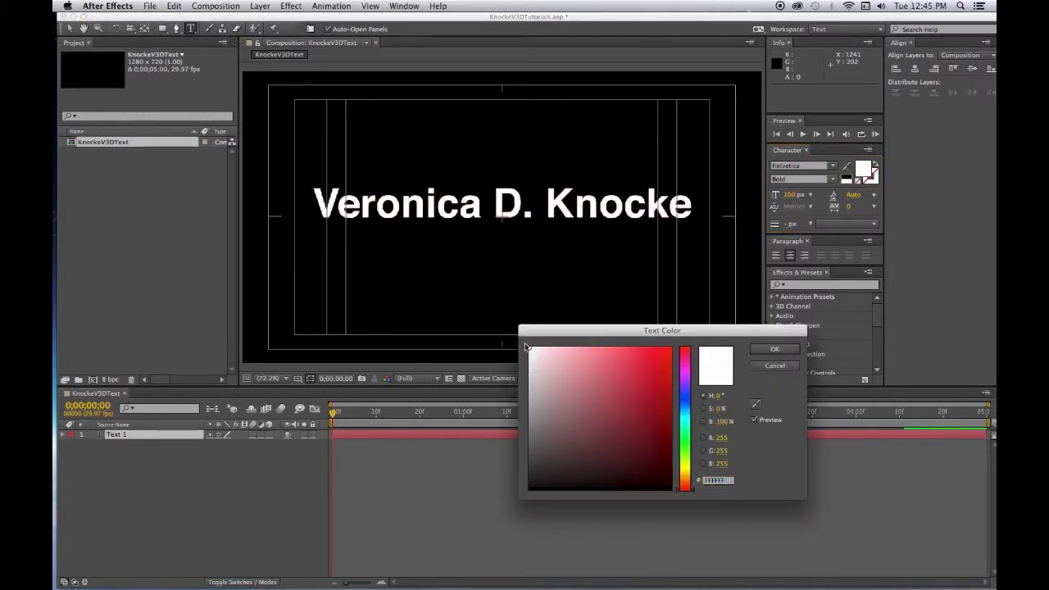
pyautogui.click(775, 350)
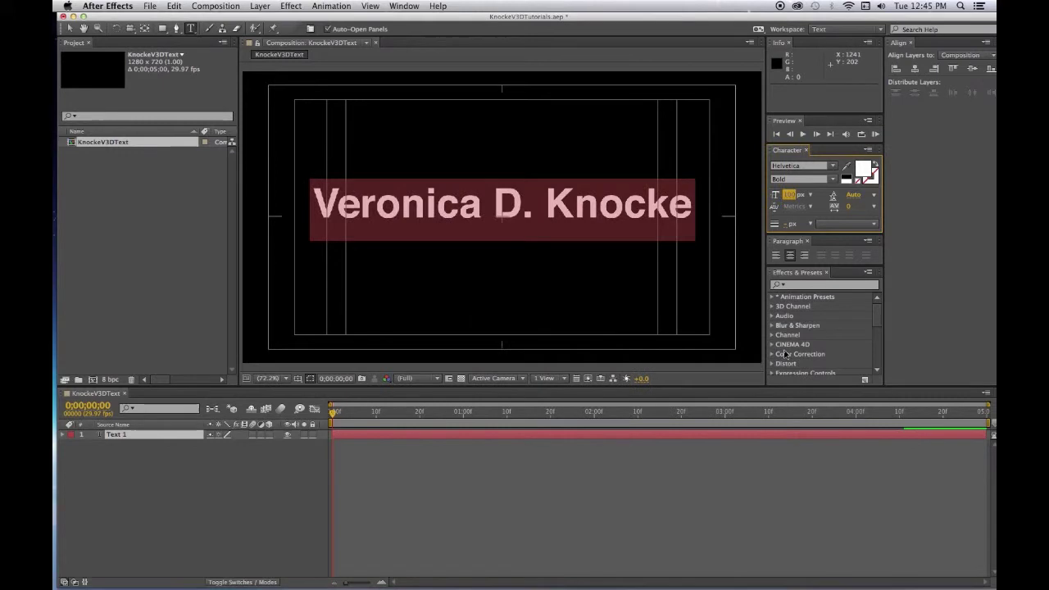
pyautogui.click(223, 529)
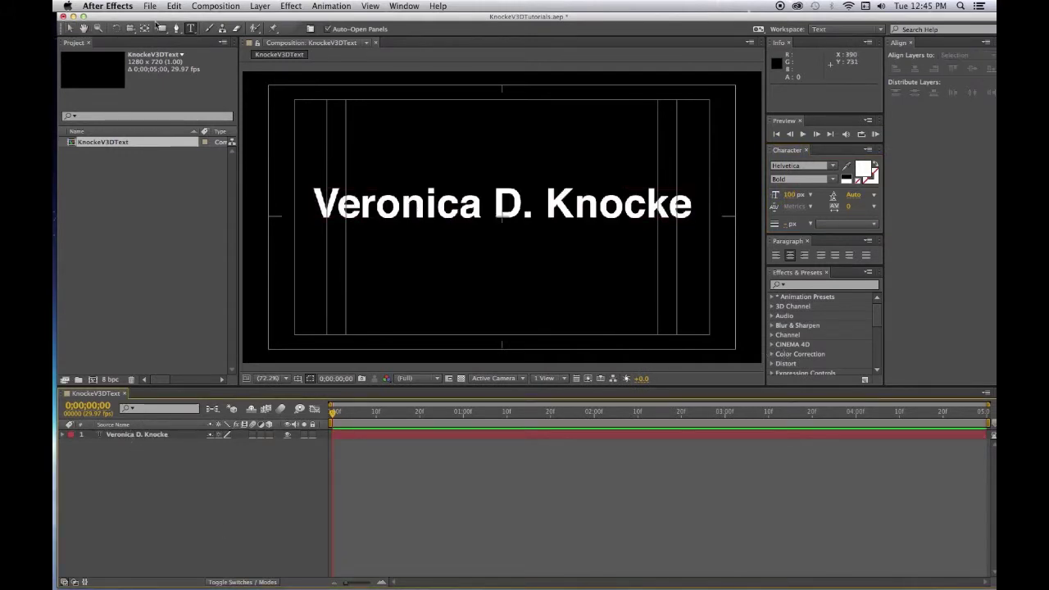
# Step: Add a second text layer reading 'Digital Designer' and select it
pyautogui.click(190, 30)
pyautogui.doubleClick(192, 30)
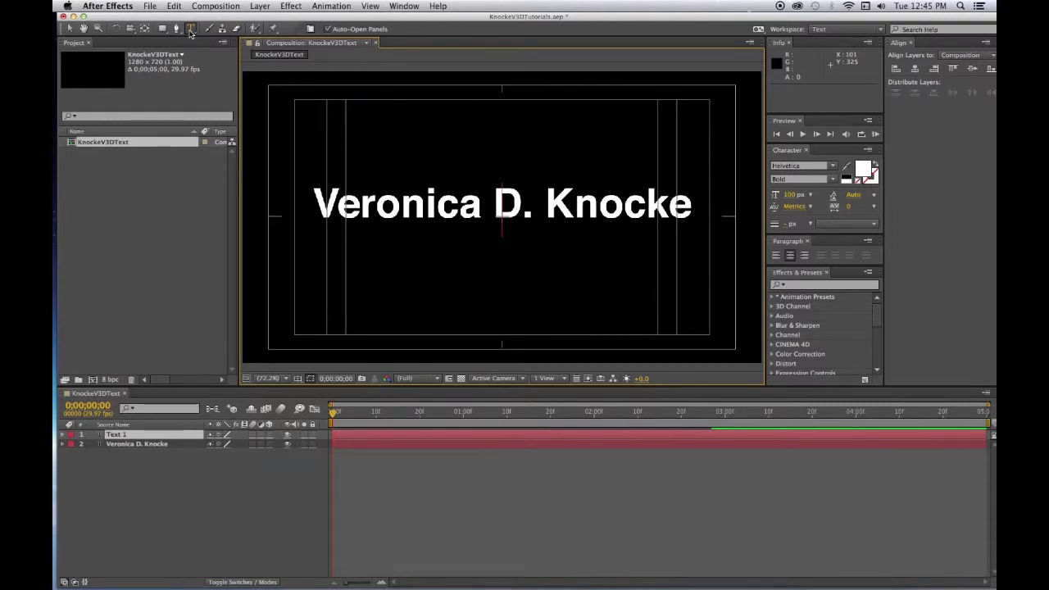
pyautogui.write('Digital Designr')
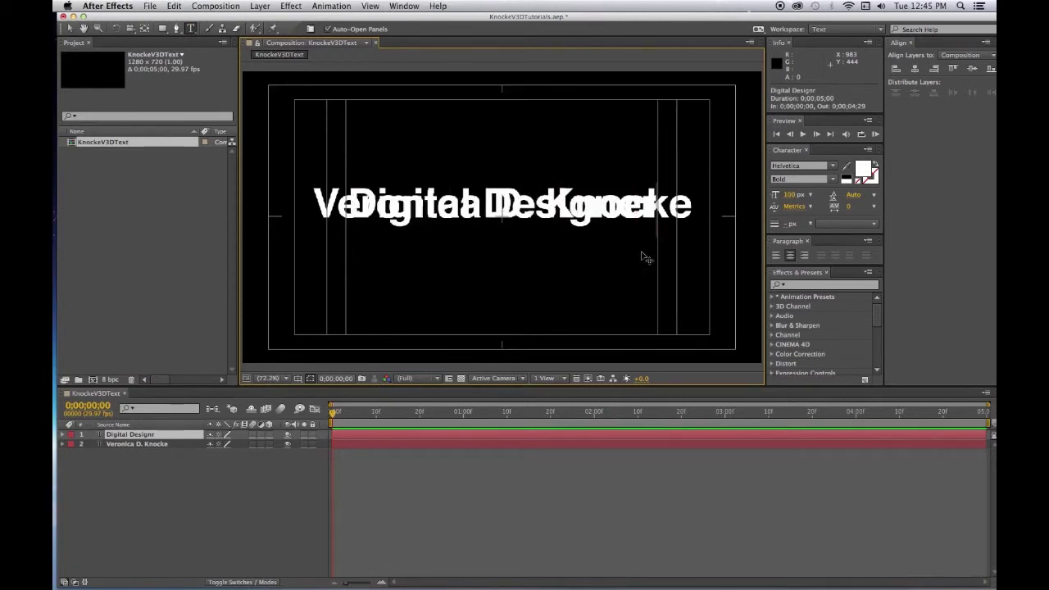
pyautogui.click(214, 510)
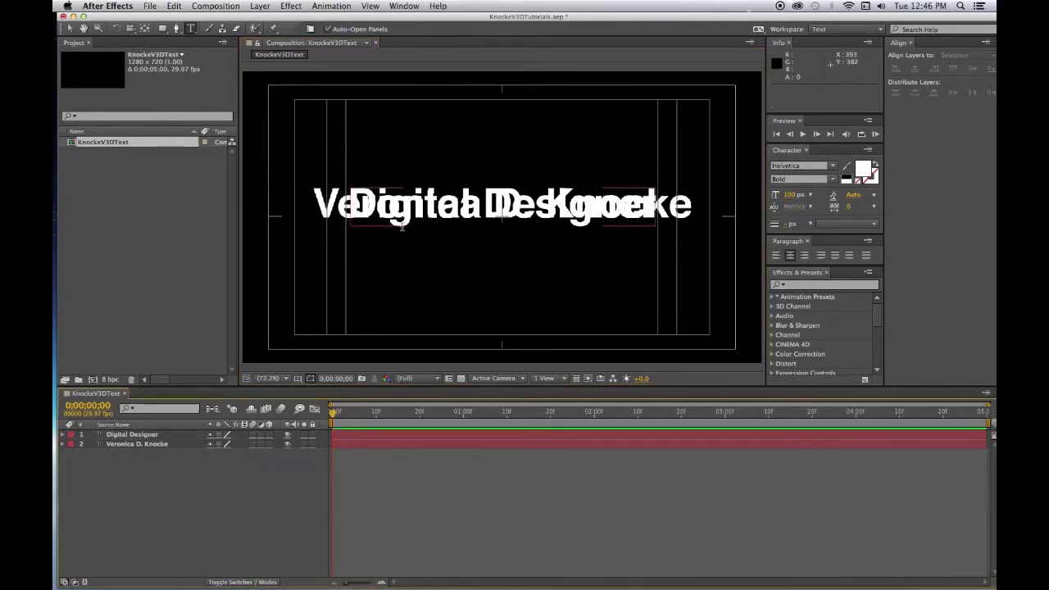
pyautogui.click(135, 435)
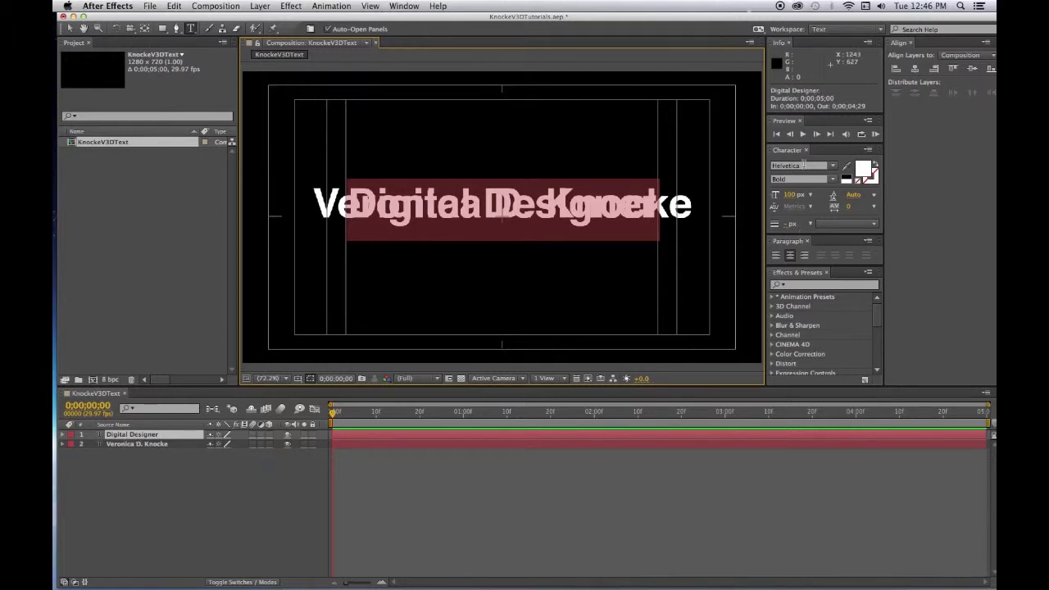
# Step: Set Digital Designer's font size to 48 px
pyautogui.click(792, 195)
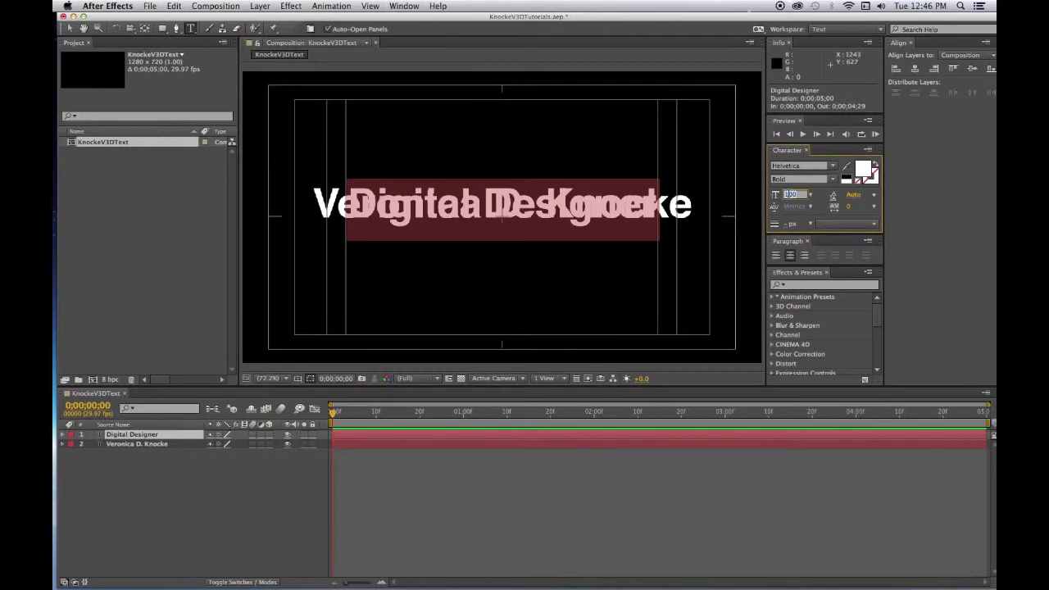
pyautogui.write('48')
pyautogui.press('Return')
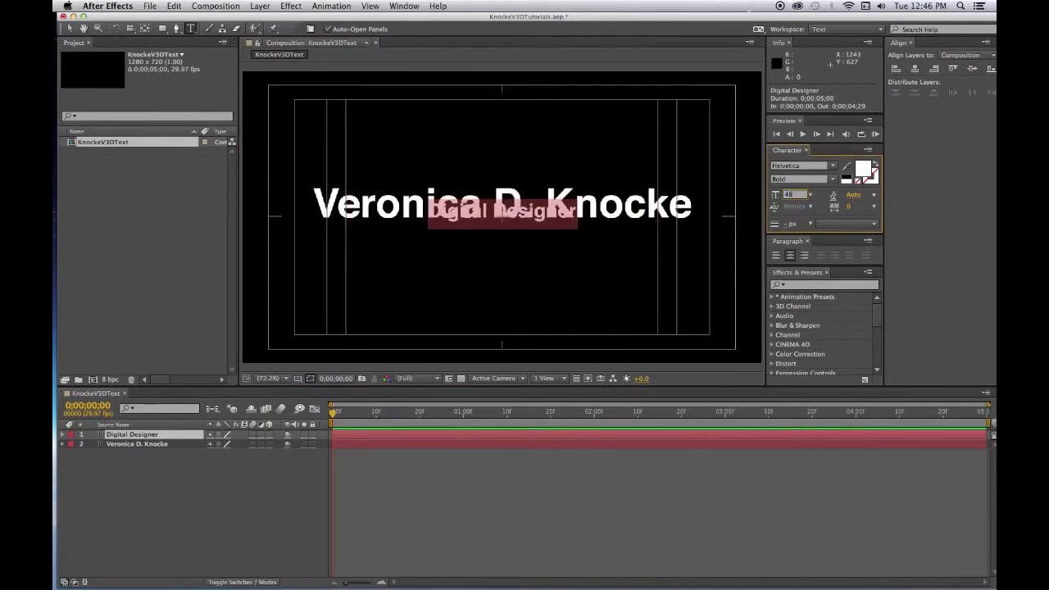
pyautogui.click(143, 545)
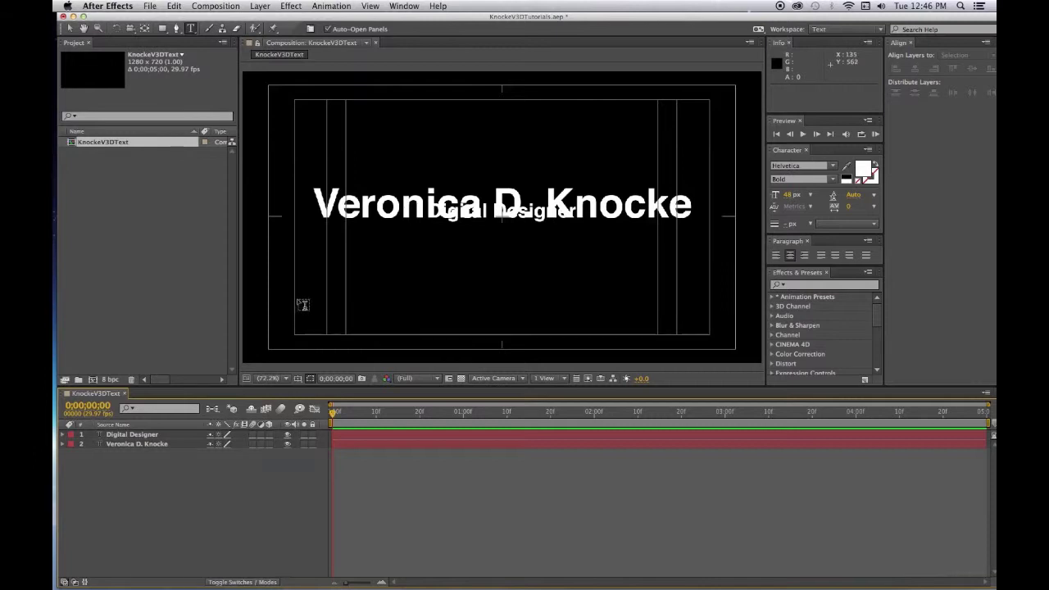
# Step: Nudge Digital Designer down so it sits just beneath the name line
pyautogui.click(137, 435)
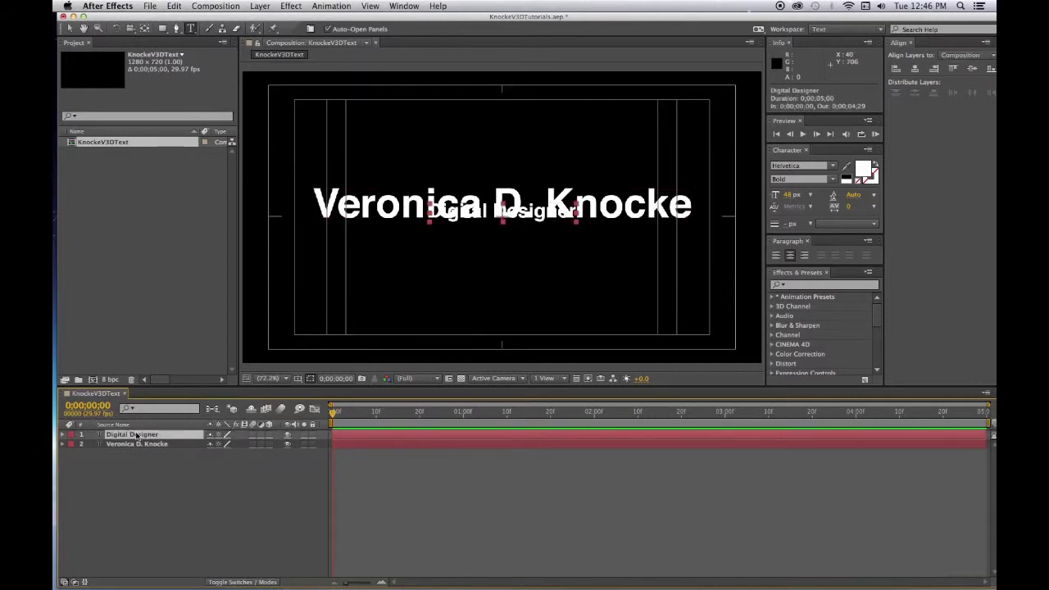
pyautogui.hotkey('shift', 'Down')
pyautogui.hotkey('shift', 'Down')
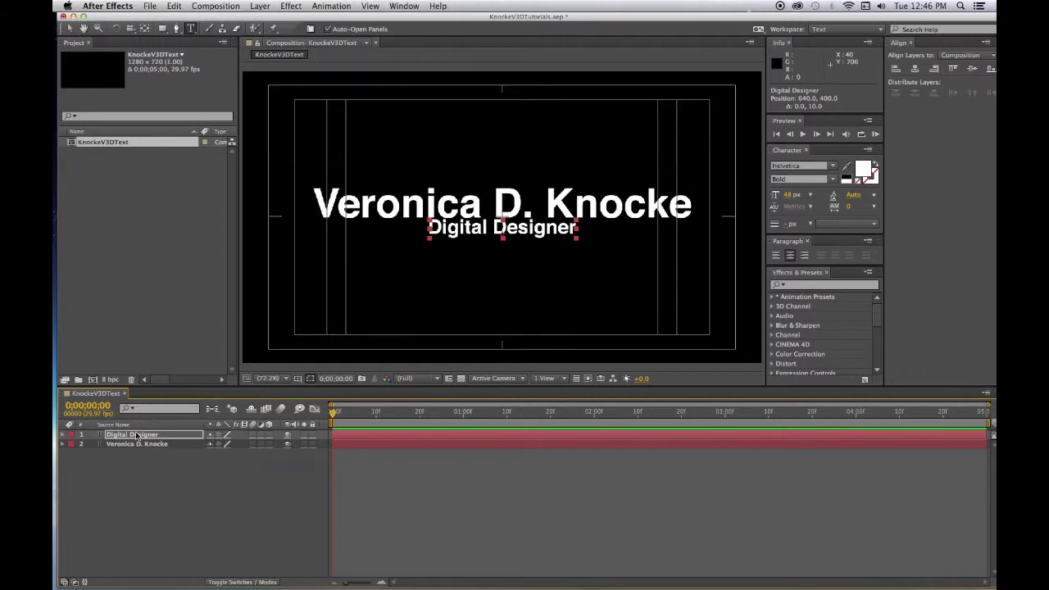
pyautogui.hotkey('shift', 'Down')
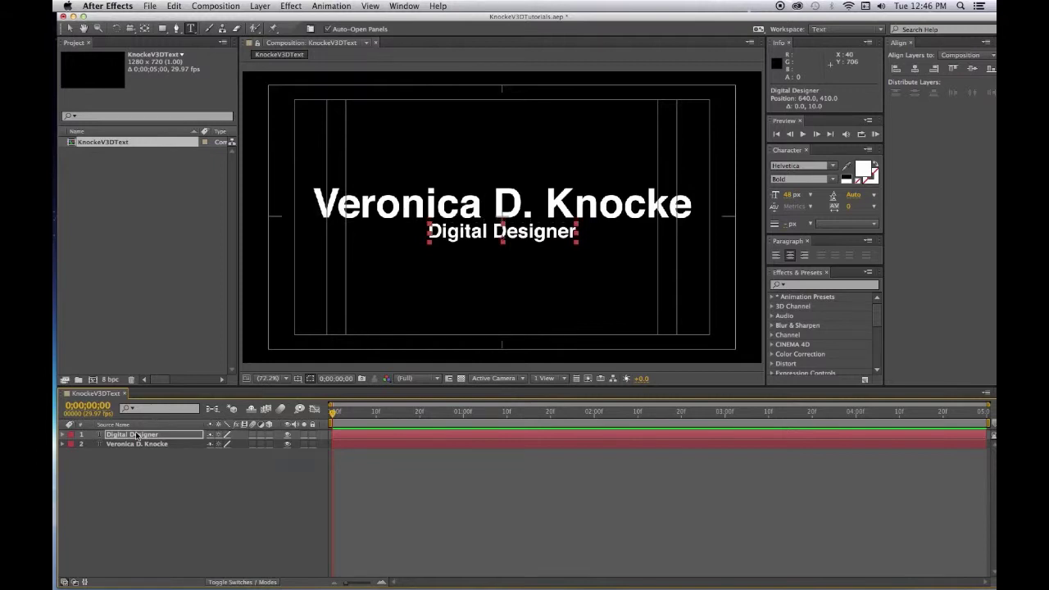
pyautogui.hotkey('shift', 'Up')
pyautogui.press('Down')
pyautogui.press('Down')
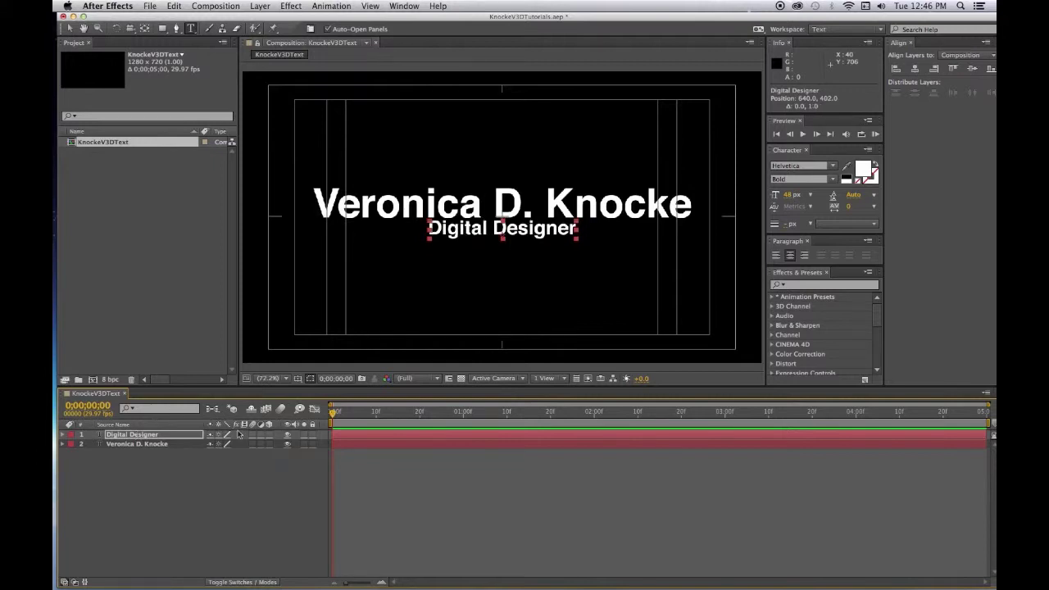
pyautogui.doubleClick(138, 435)
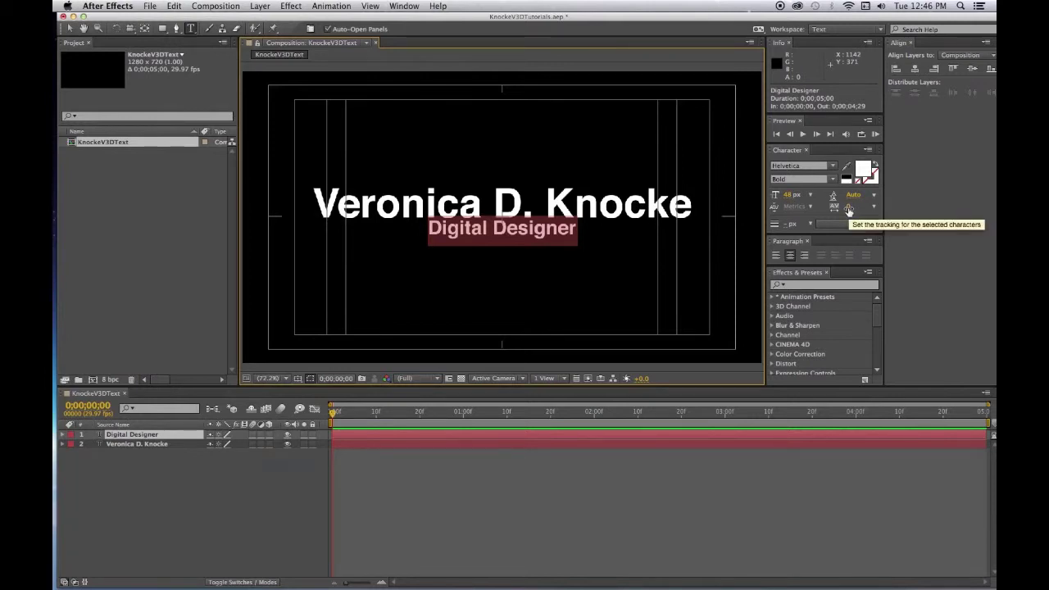
# Step: Increase Digital Designer's tracking to about 725 so it matches the name's width
pyautogui.moveTo(849, 210); pyautogui.dragTo(984, 210)
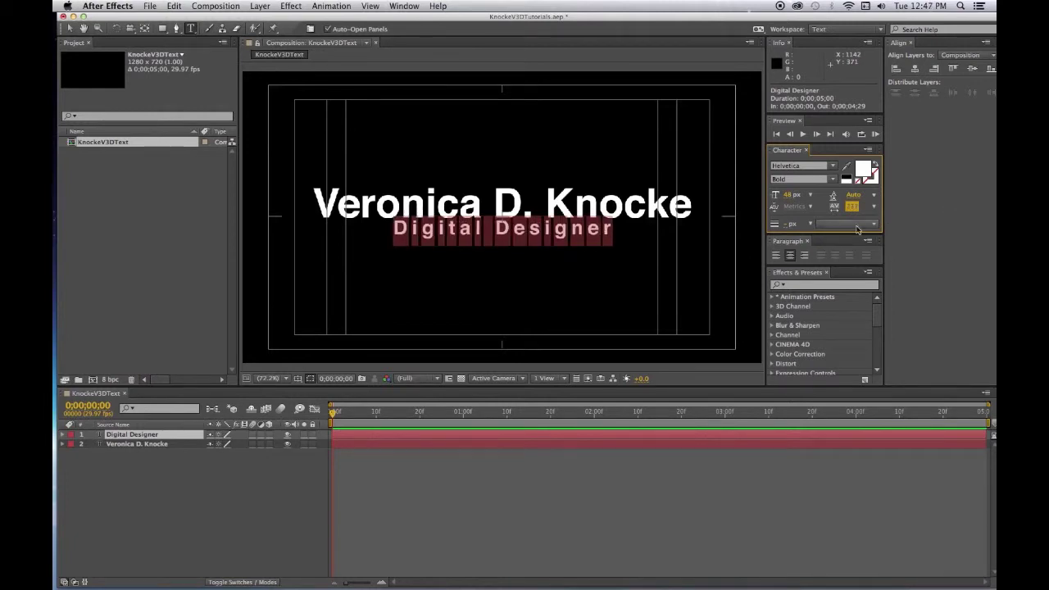
pyautogui.moveTo(853, 207); pyautogui.dragTo(930, 215)
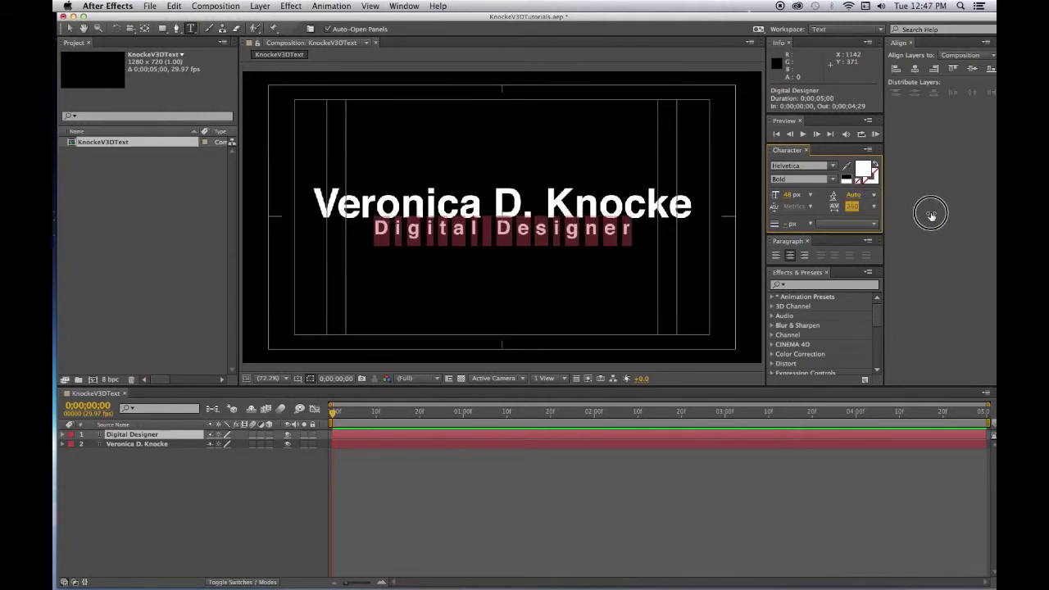
pyautogui.moveTo(850, 211); pyautogui.dragTo(950, 218)
pyautogui.click(853, 207)
pyautogui.moveTo(850, 208); pyautogui.dragTo(896, 214)
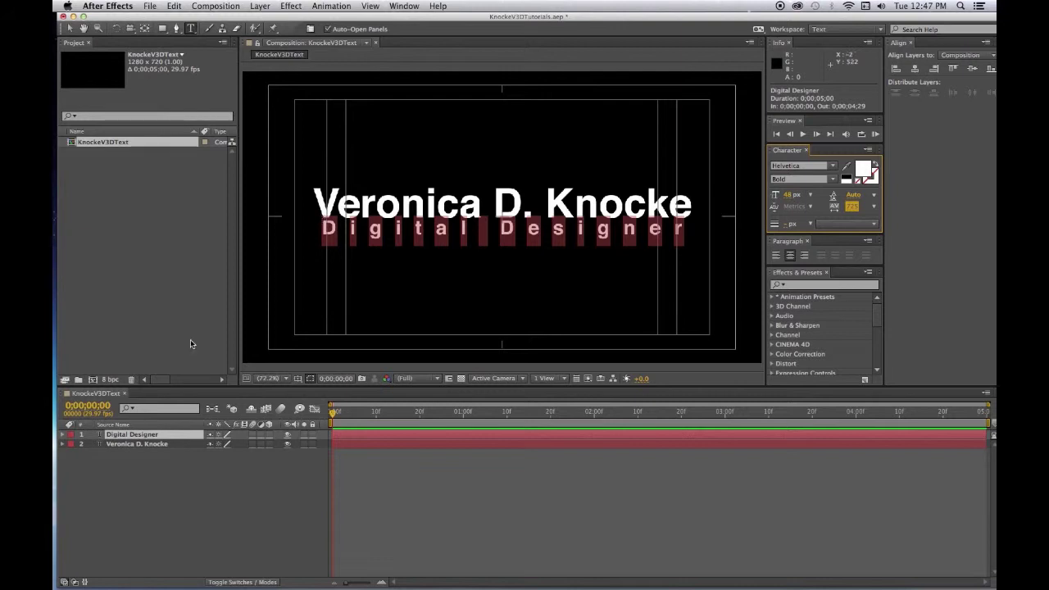
pyautogui.click(144, 537)
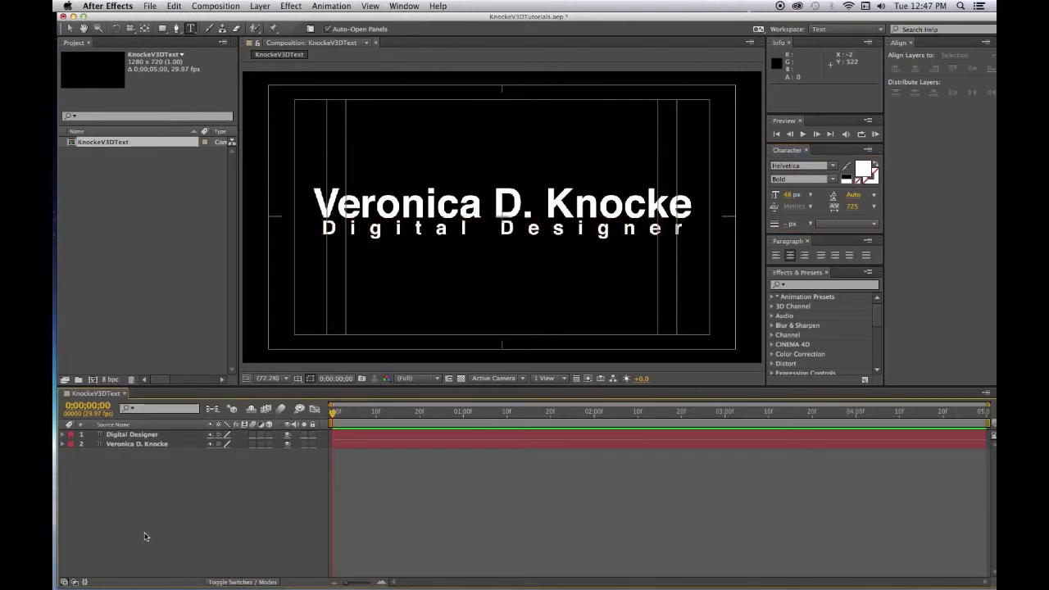
# Step: Save the project and create a new solid layer
pyautogui.press('super+s')
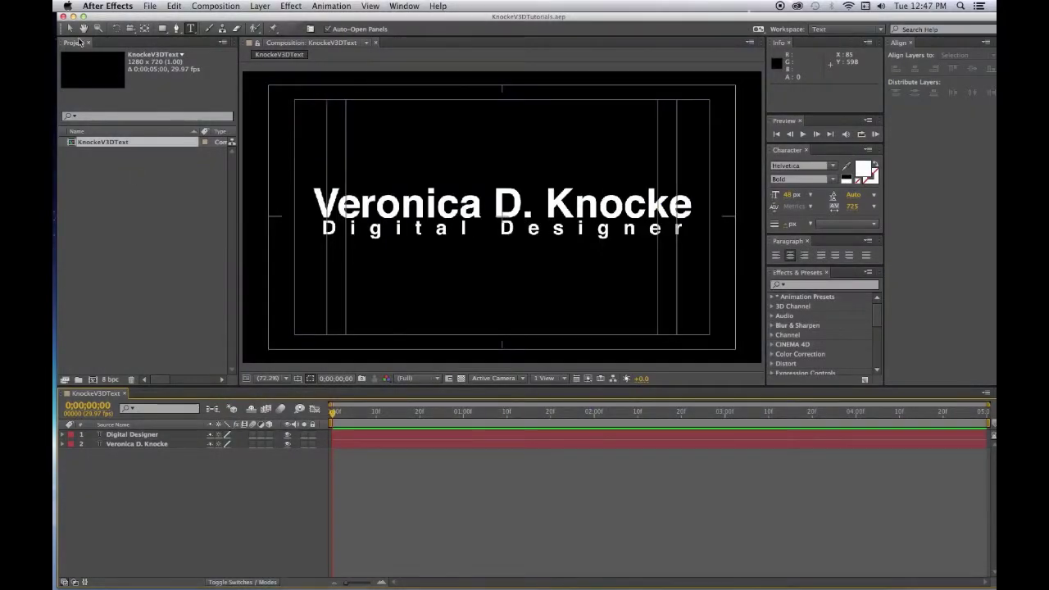
pyautogui.click(69, 29)
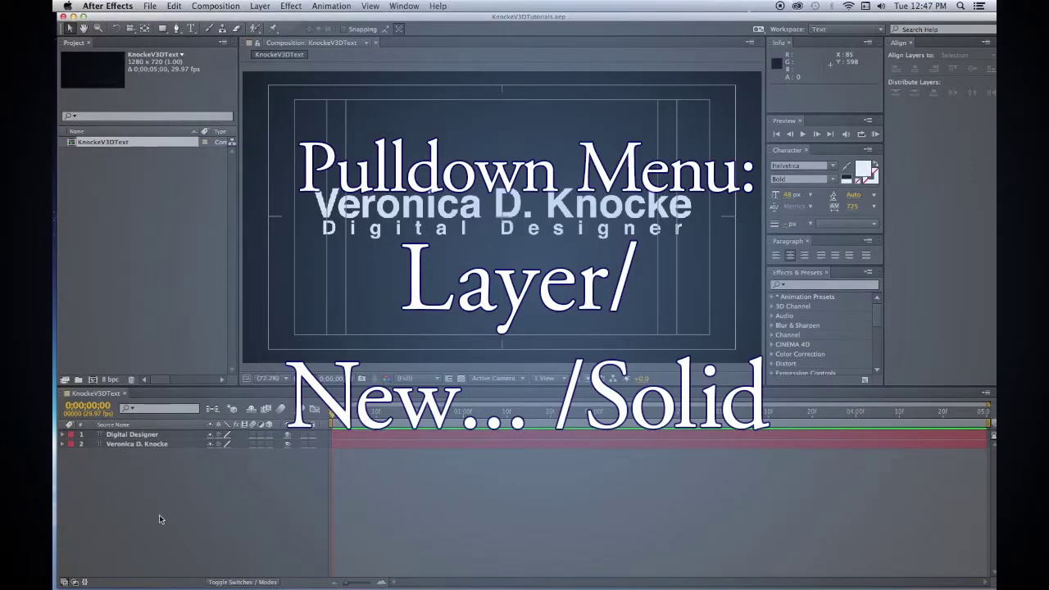
pyautogui.click(260, 6)
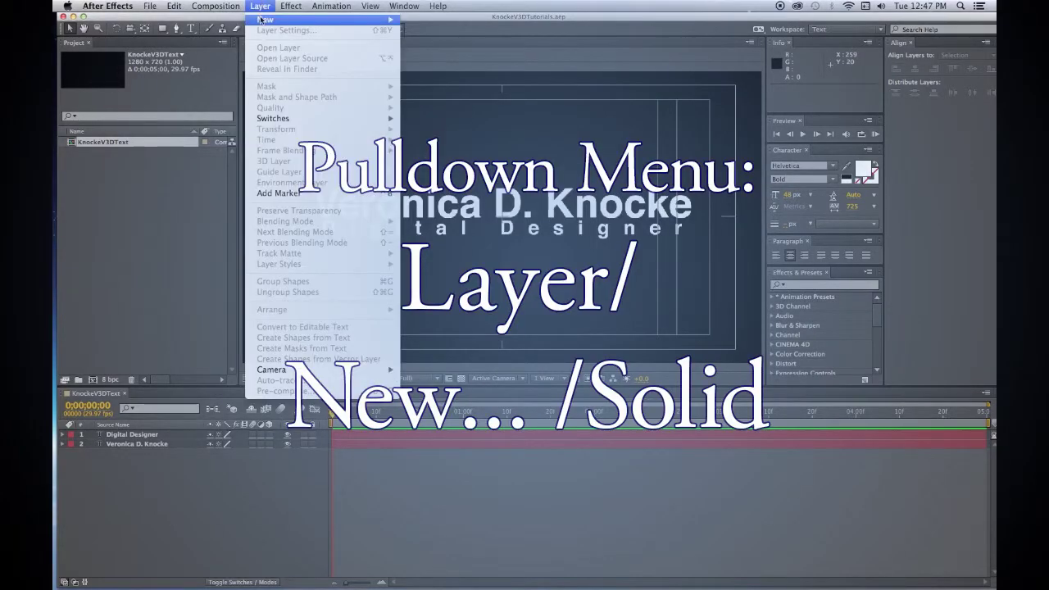
pyautogui.moveTo(262, 20)
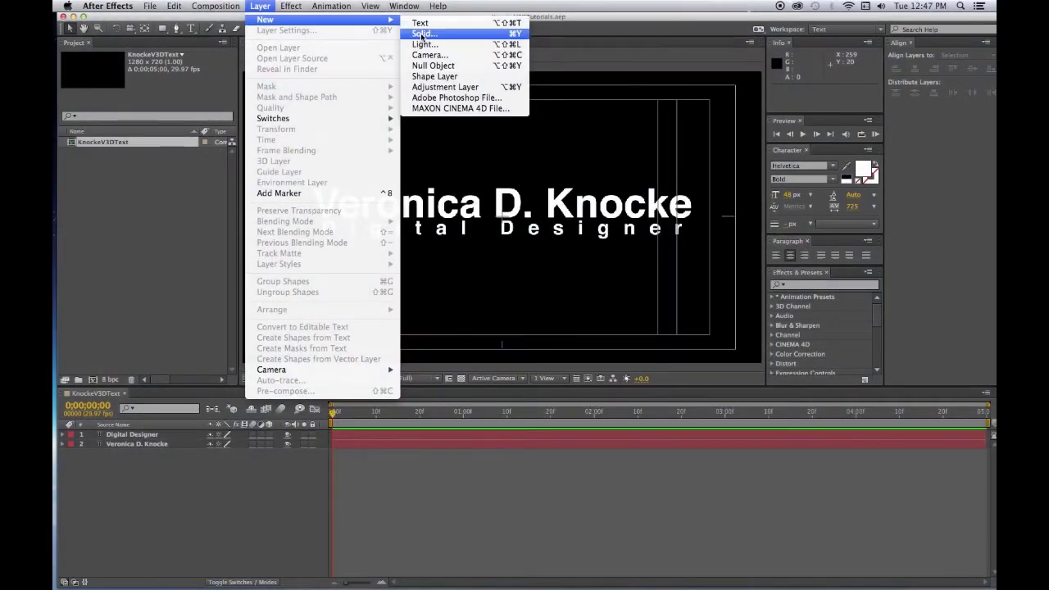
pyautogui.click(421, 34)
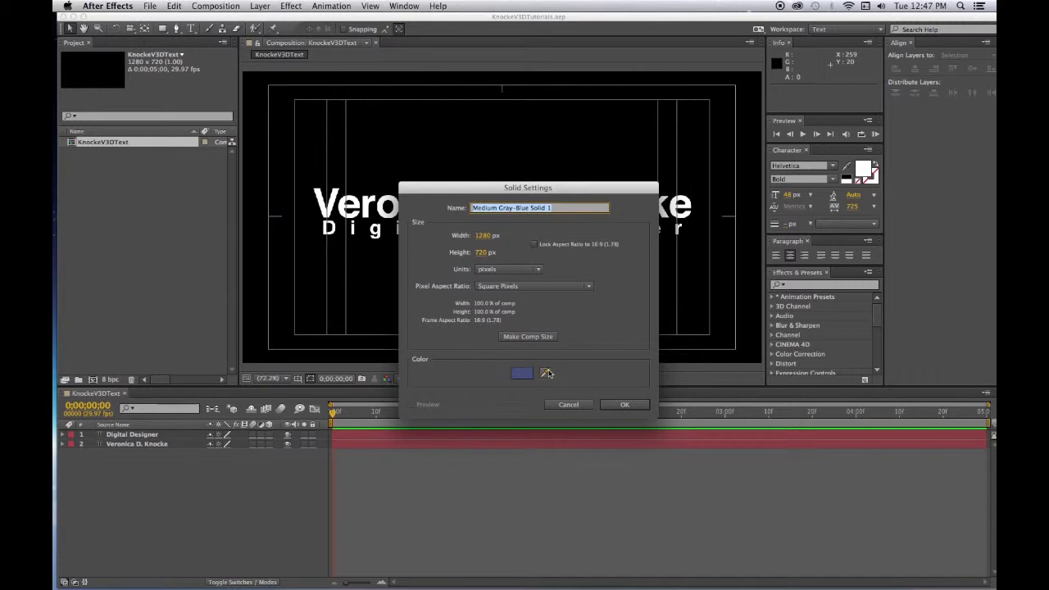
# Step: Colour the solid medium gray-blue and move it beneath both text layers
pyautogui.click(522, 374)
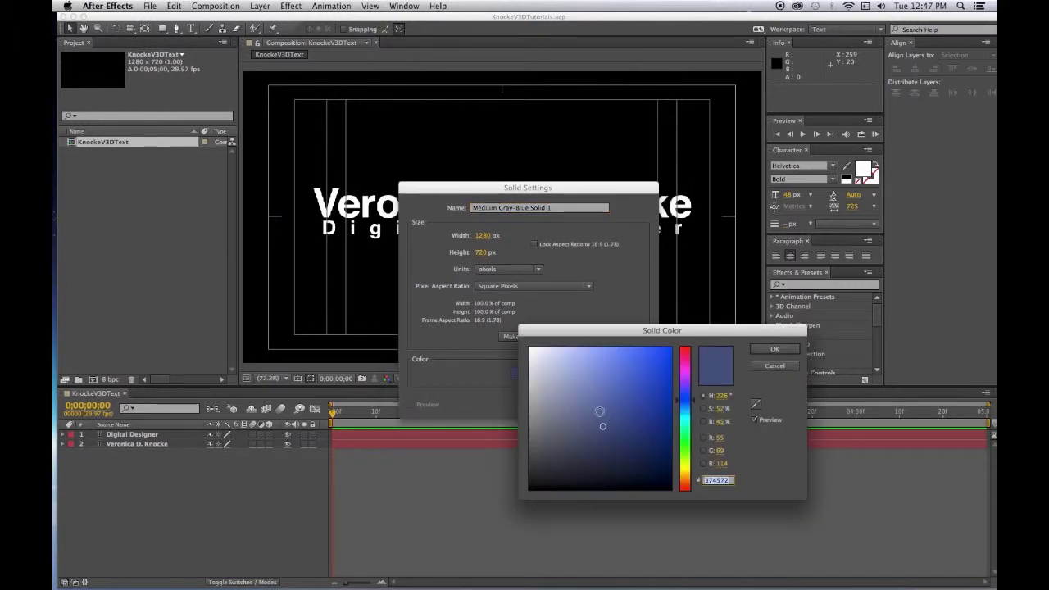
pyautogui.click(601, 417)
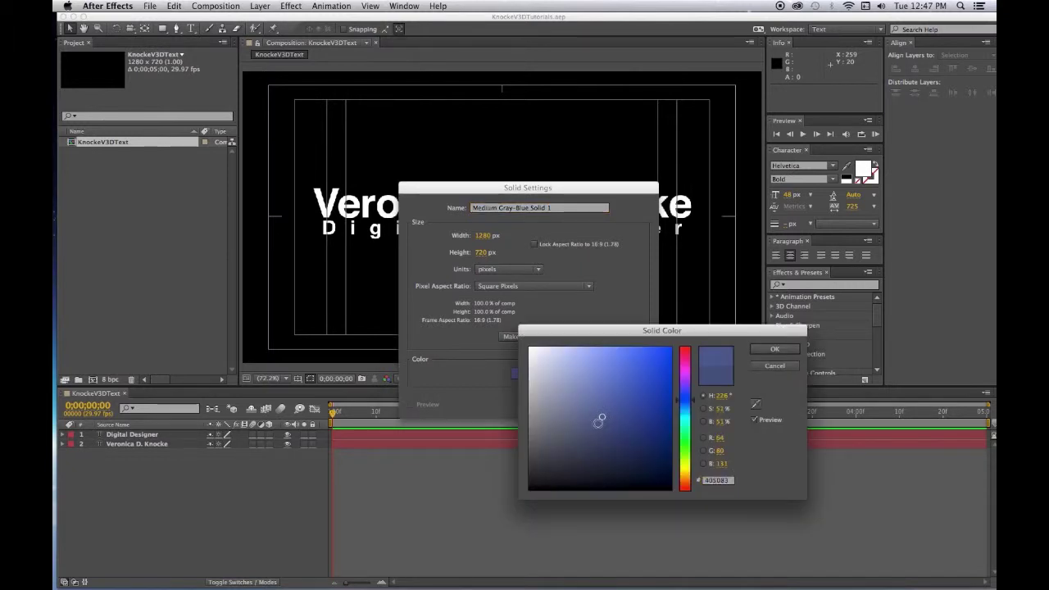
pyautogui.click(781, 351)
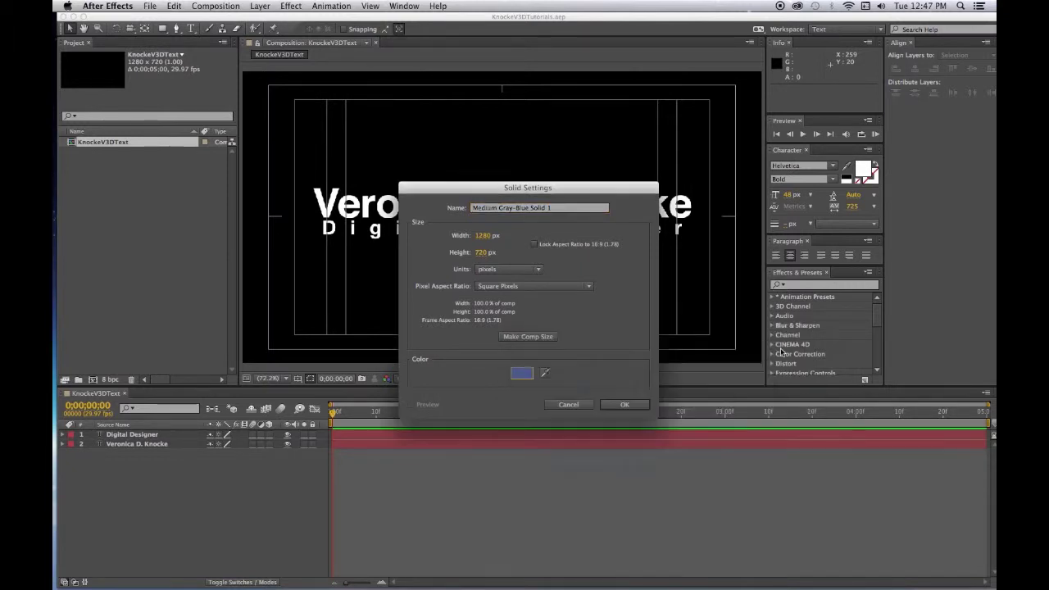
pyautogui.click(626, 405)
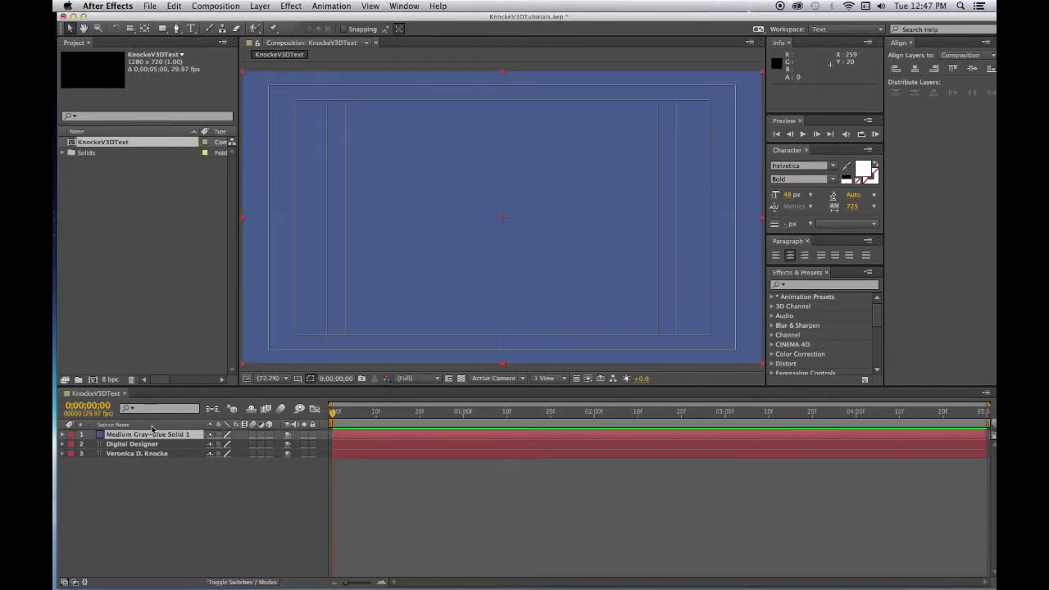
pyautogui.moveTo(152, 432); pyautogui.dragTo(149, 464)
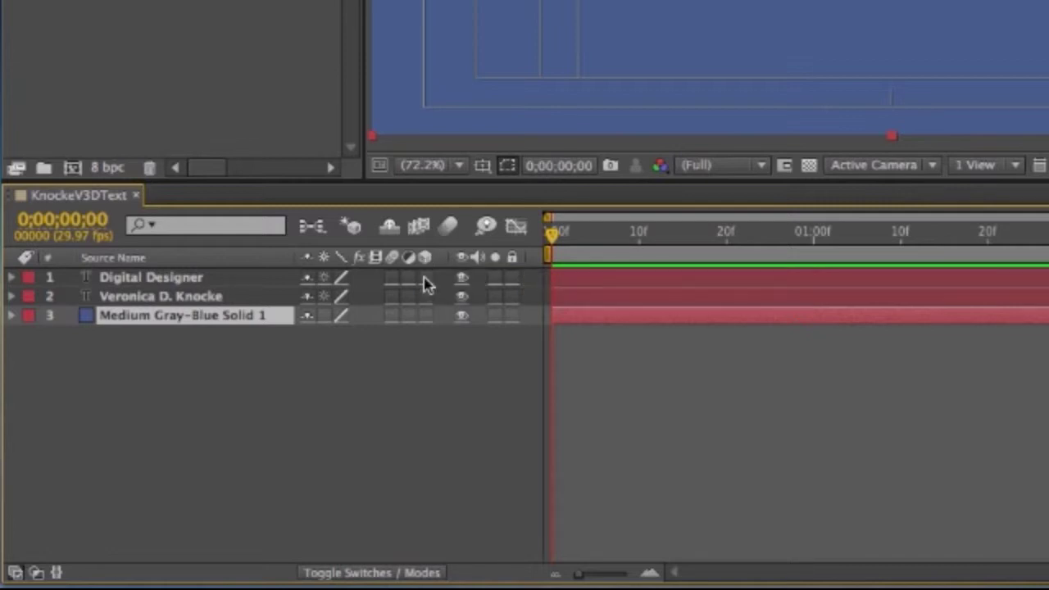
# Step: Enable the 3D Layer switch on both text layers and the blue solid, then select all three
pyautogui.moveTo(425, 279); pyautogui.dragTo(425, 297)
pyautogui.click(424, 319)
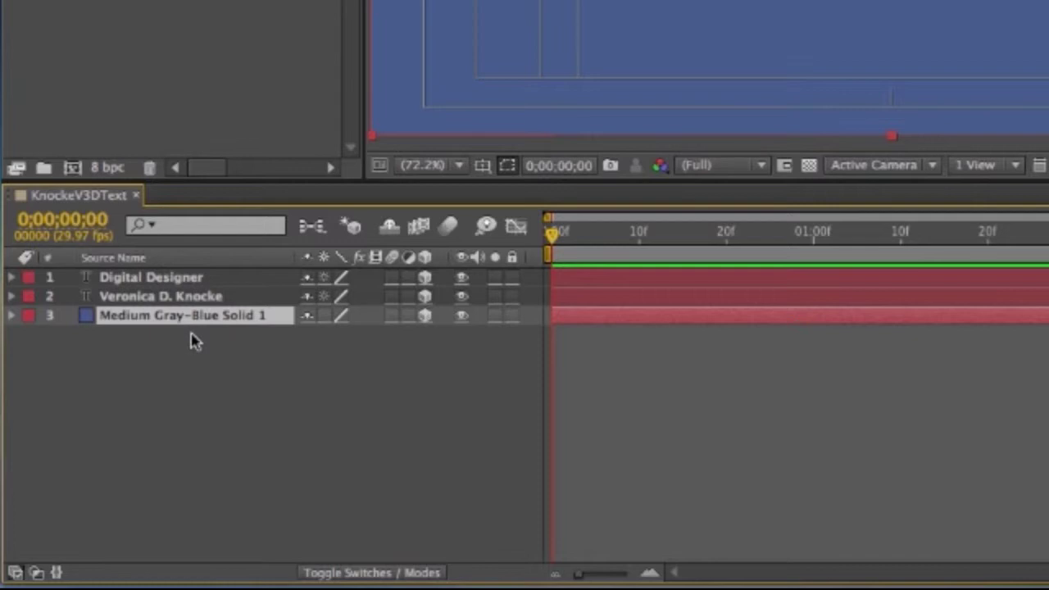
pyautogui.keyDown('shift'); pyautogui.click(189, 281); pyautogui.keyUp('shift')
# Step: Set the Position z of both the Digital Designer and name text layers to -150
pyautogui.press('p')
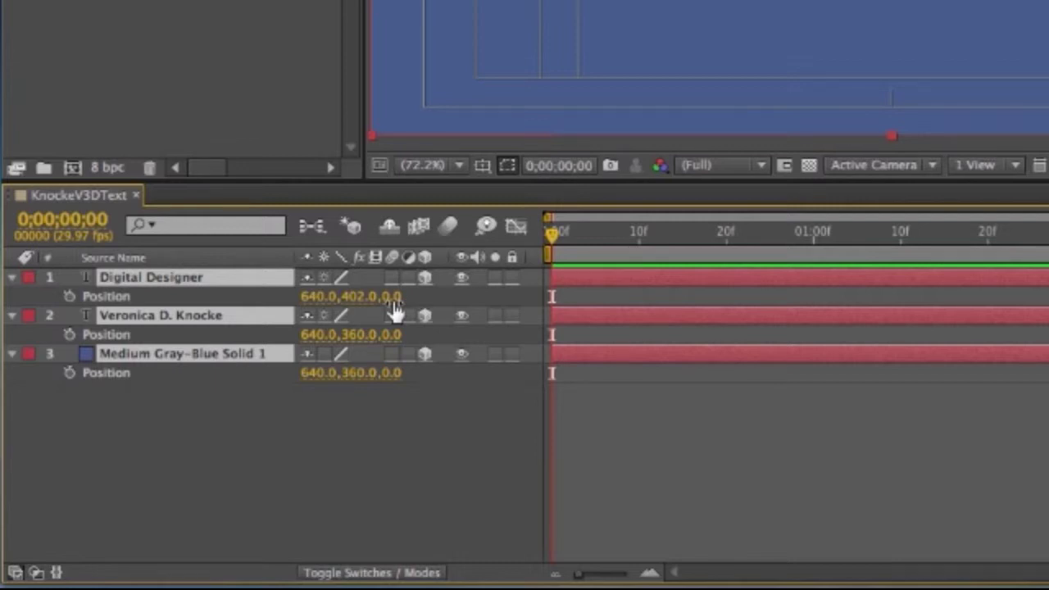
pyautogui.click(364, 483)
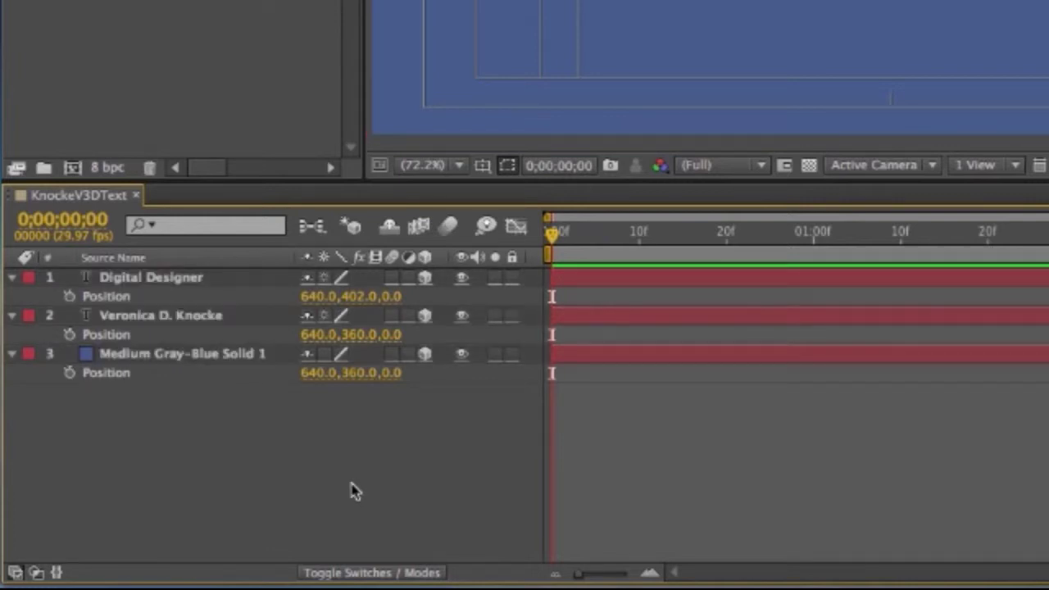
pyautogui.click(392, 297)
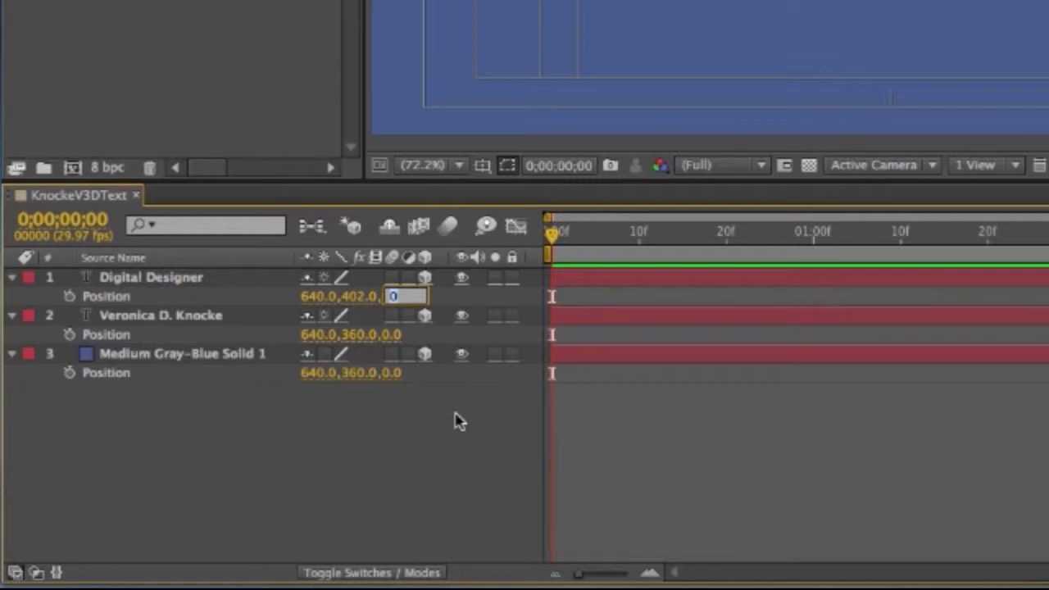
pyautogui.write('150-150')
pyautogui.press('Return')
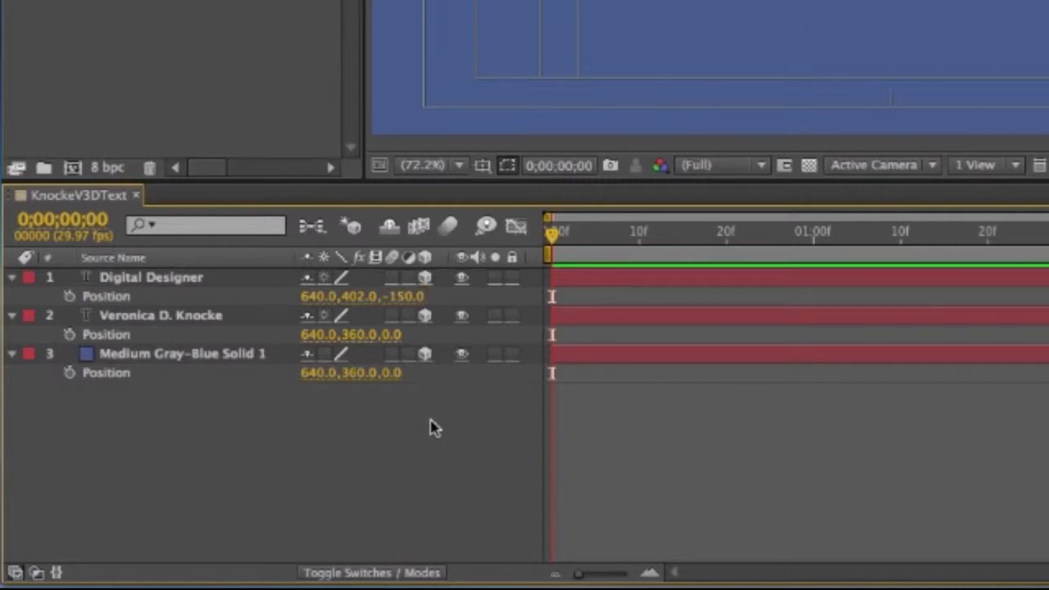
pyautogui.click(391, 337)
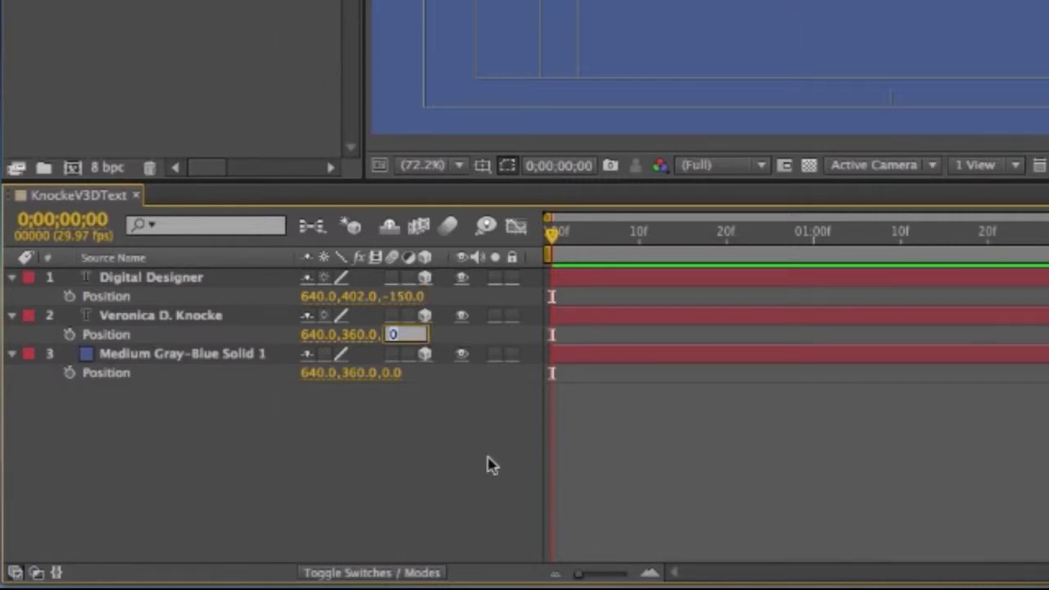
pyautogui.write('-150')
pyautogui.press('Return')
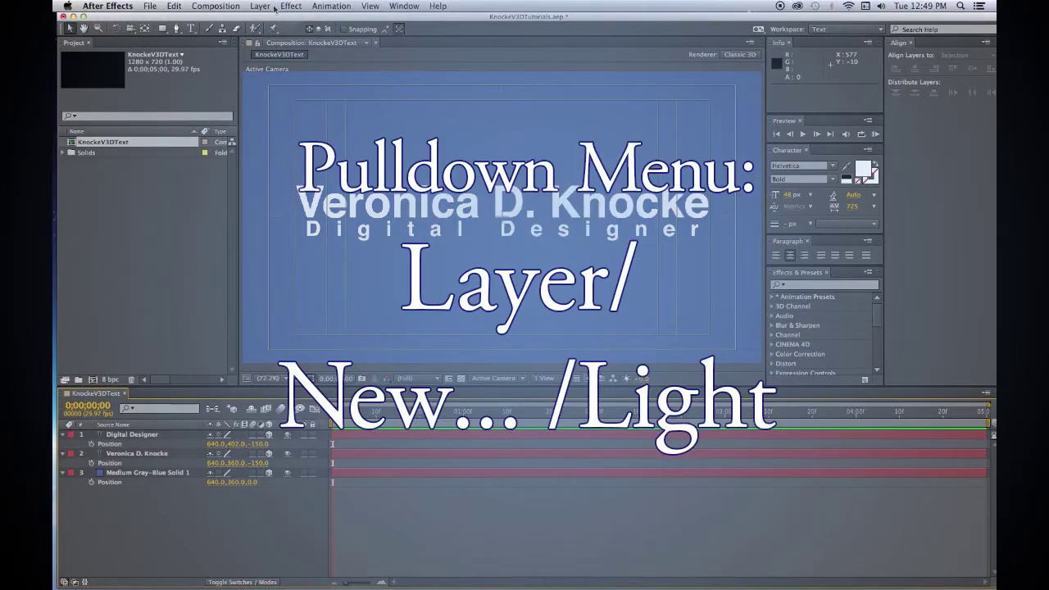
# Step: Create a new light layer with Light Type set to Spot
pyautogui.click(263, 7)
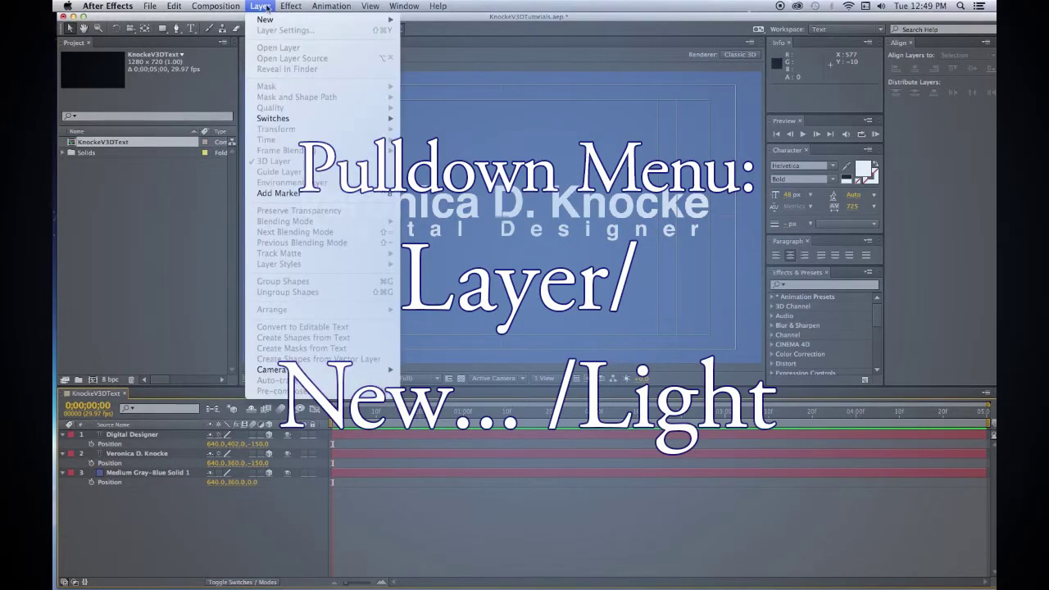
pyautogui.moveTo(267, 19)
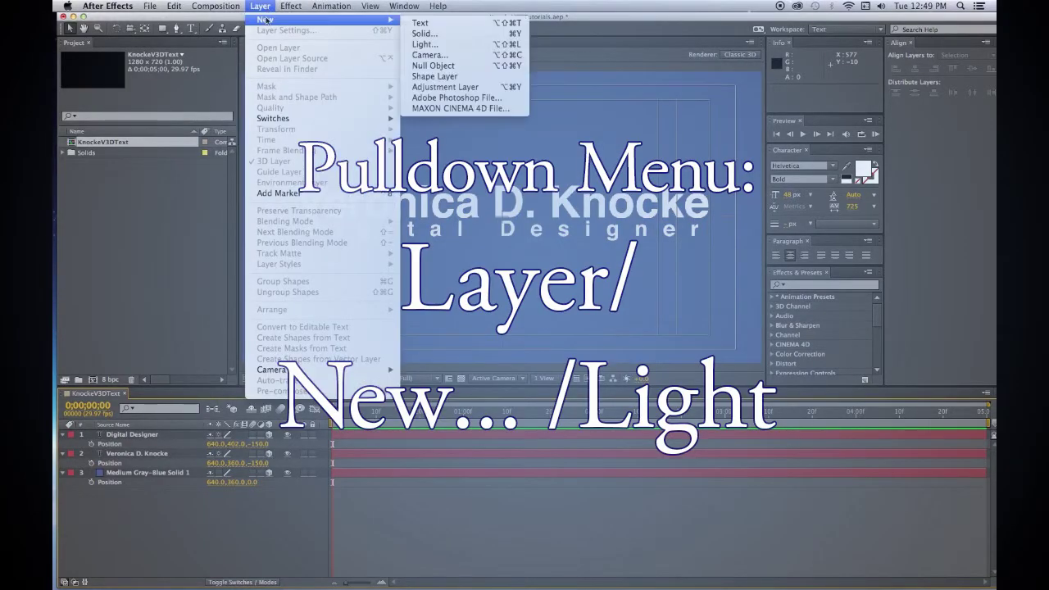
pyautogui.click(413, 44)
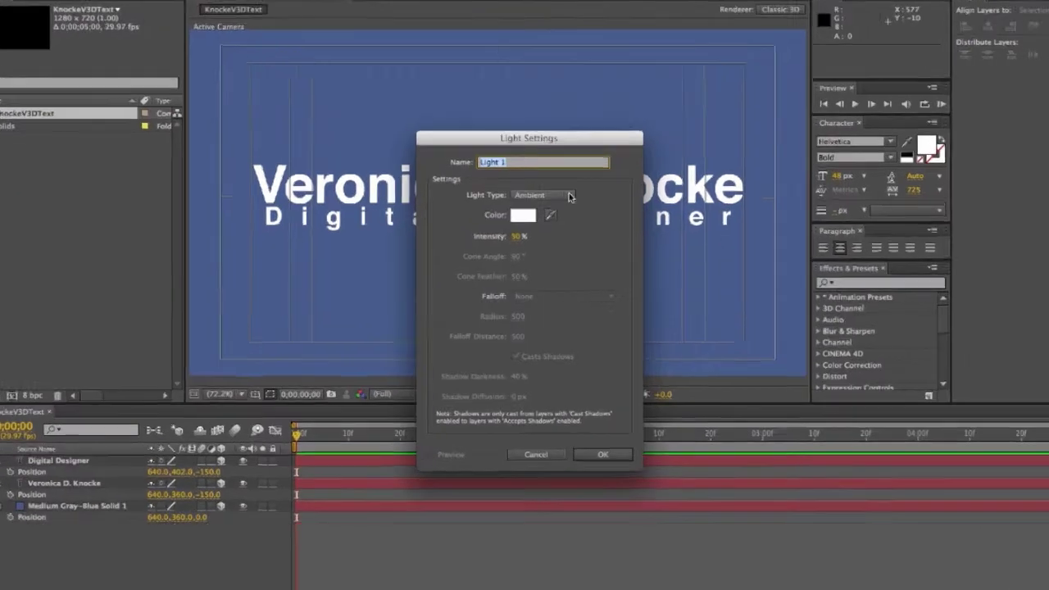
pyautogui.click(562, 211)
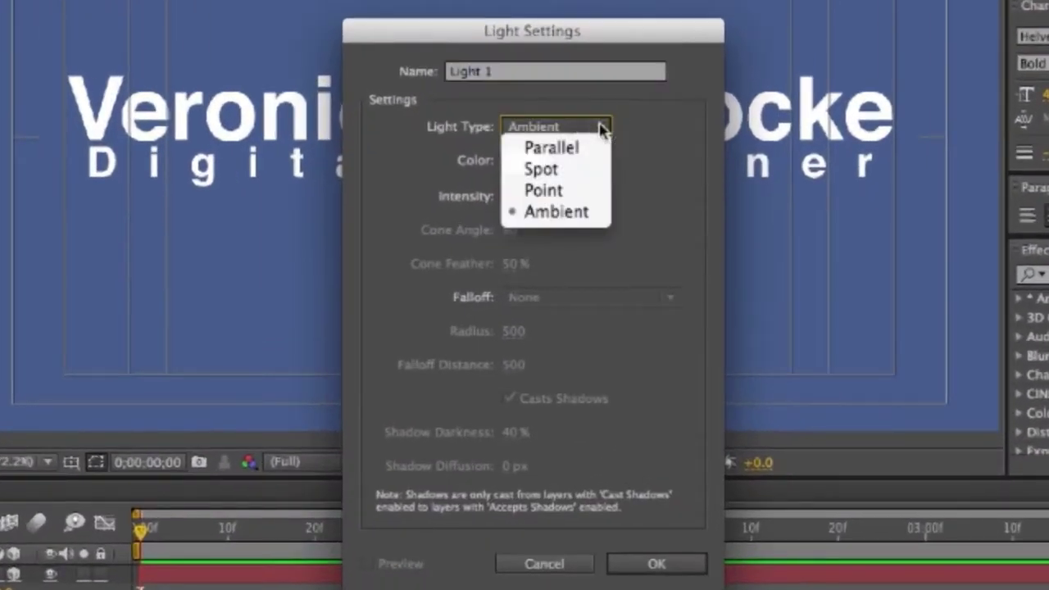
pyautogui.click(554, 169)
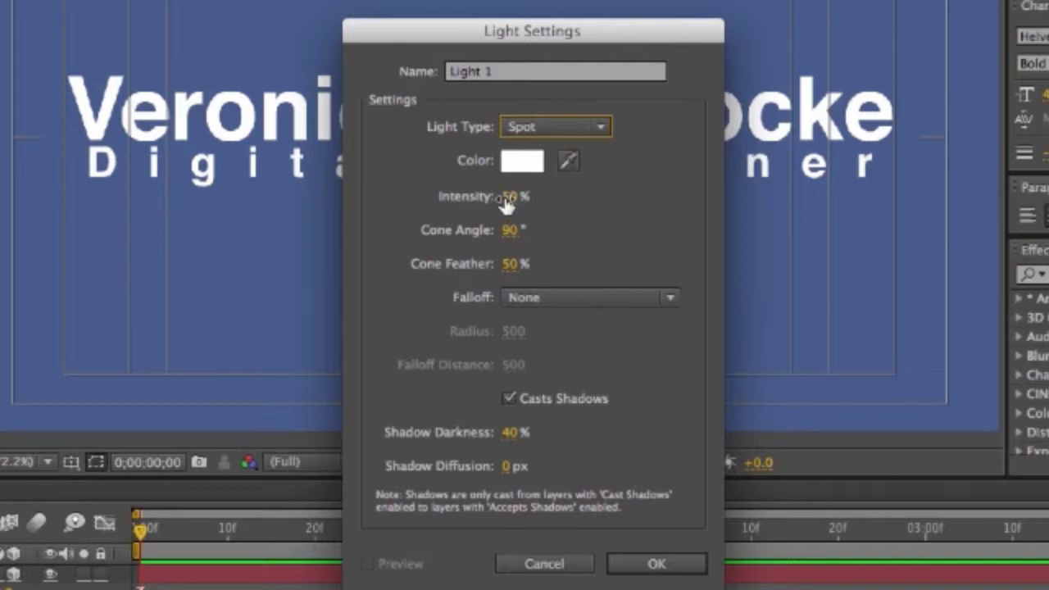
# Step: Give the spot light 75% intensity and 50% shadow darkness, keeping Casts Shadows on
pyautogui.click(508, 198)
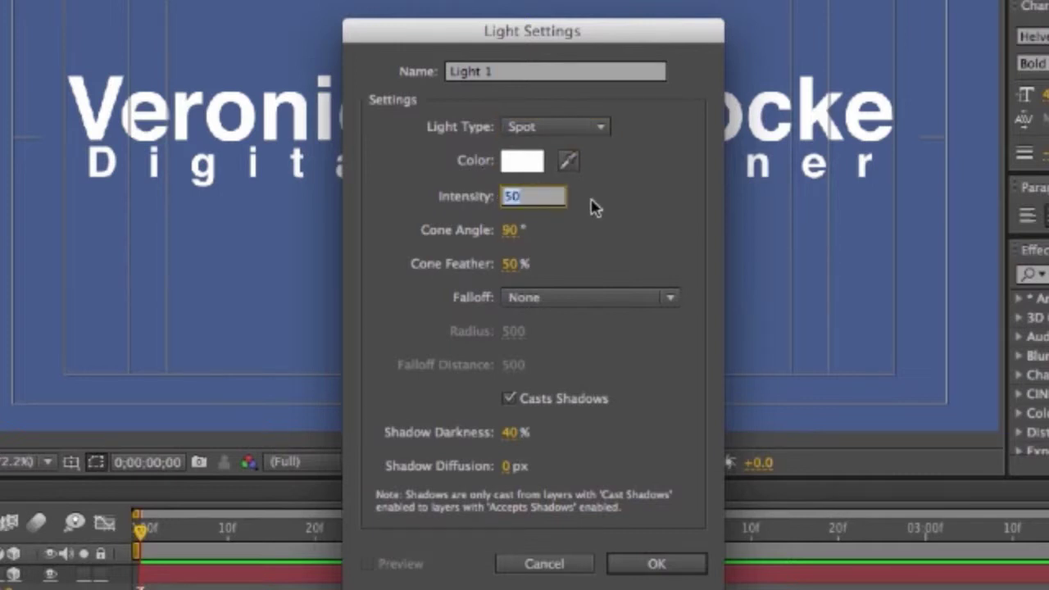
pyautogui.write('75')
pyautogui.click(602, 243)
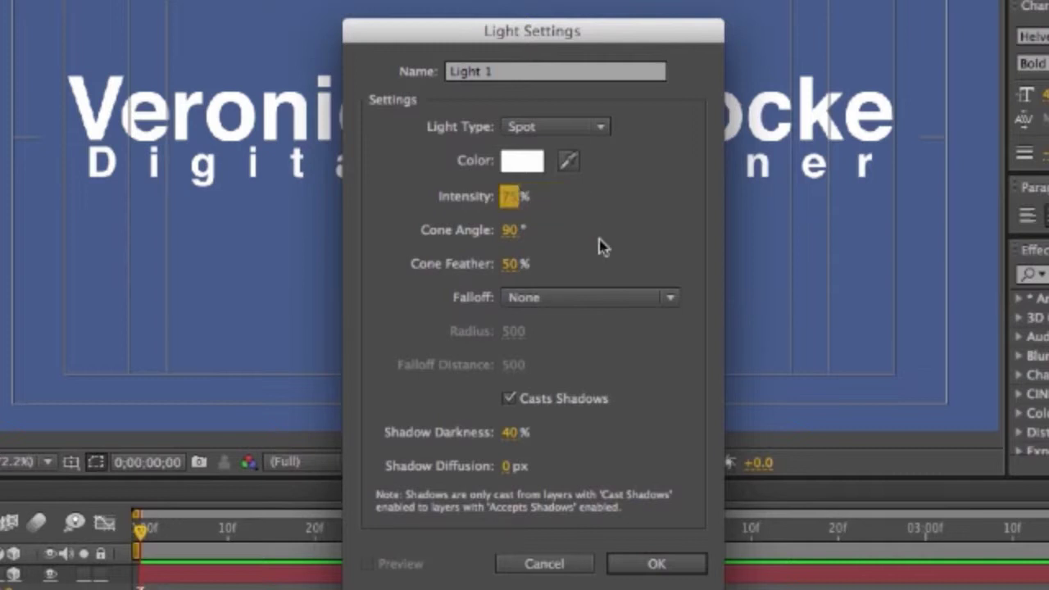
pyautogui.click(510, 432)
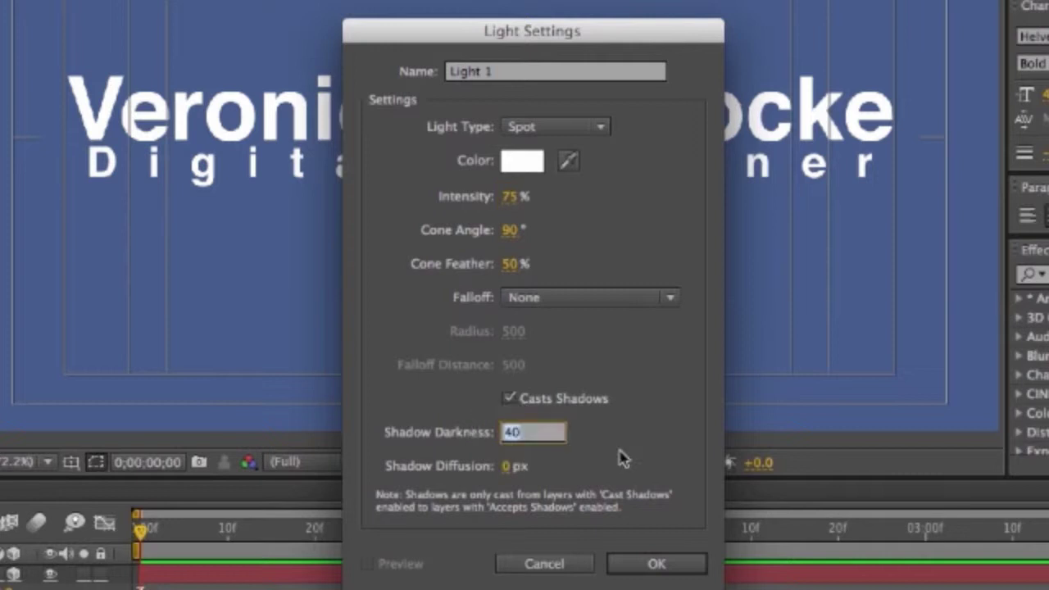
pyautogui.write('50')
pyautogui.click(628, 387)
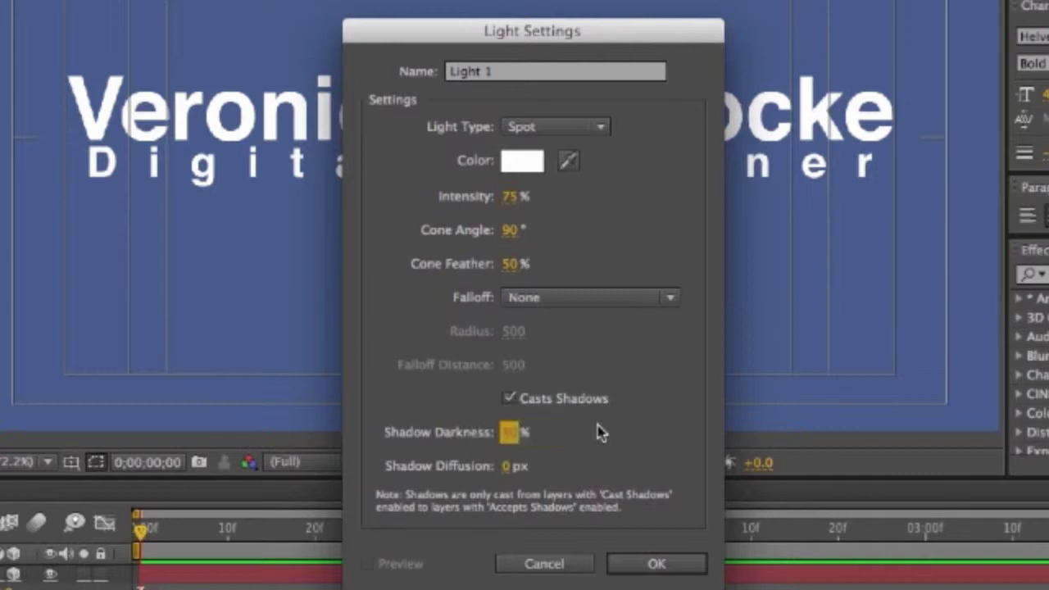
pyautogui.click(517, 401)
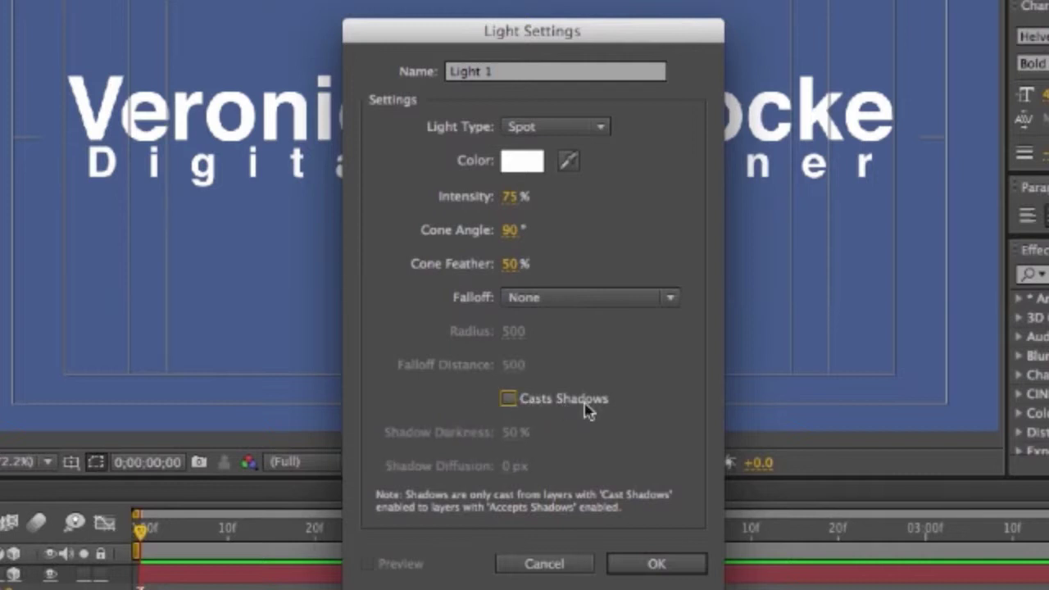
pyautogui.click(506, 399)
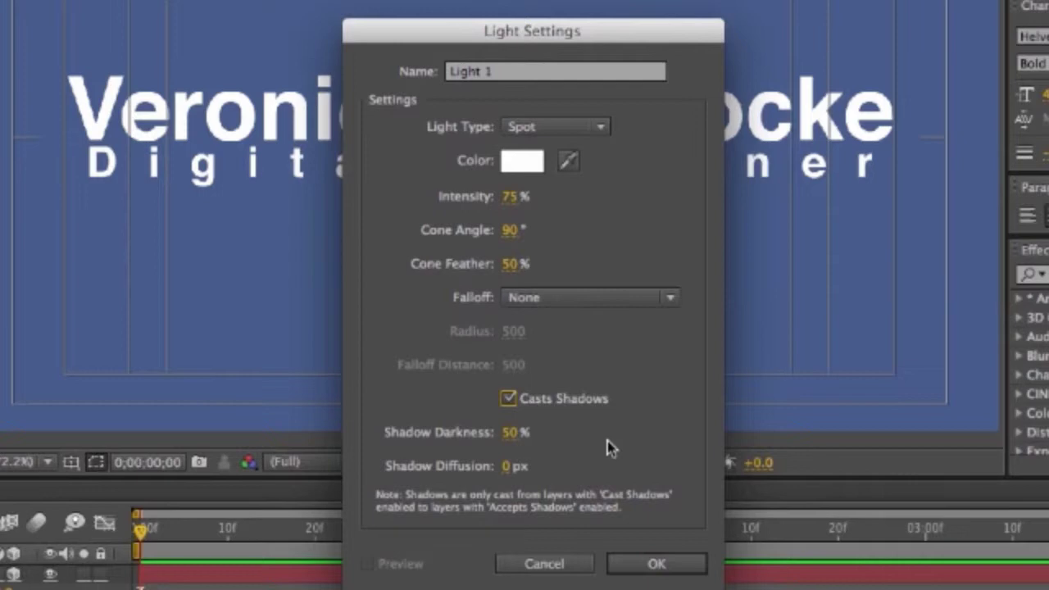
pyautogui.click(659, 566)
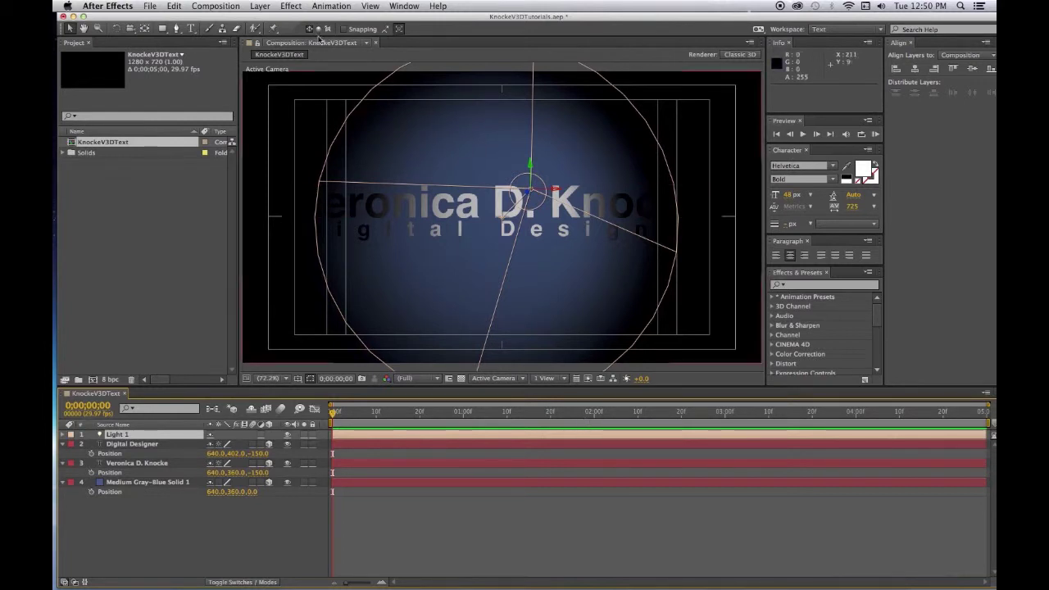
# Step: Add Light 2 as an ambient light at 75% intensity, then select both text layers and the solid
pyautogui.click(260, 6)
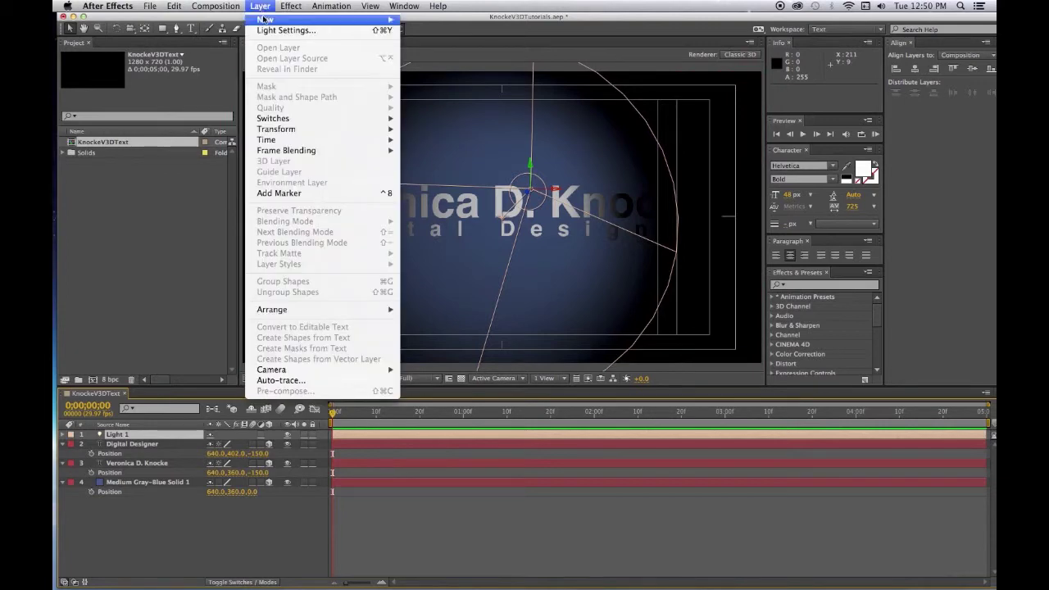
pyautogui.moveTo(264, 19)
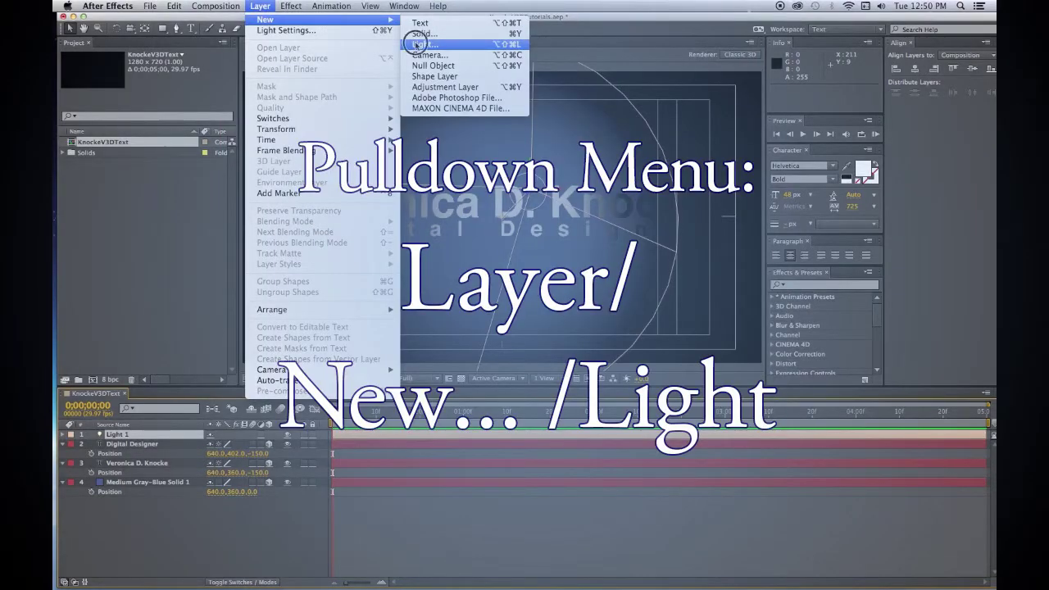
pyautogui.click(418, 45)
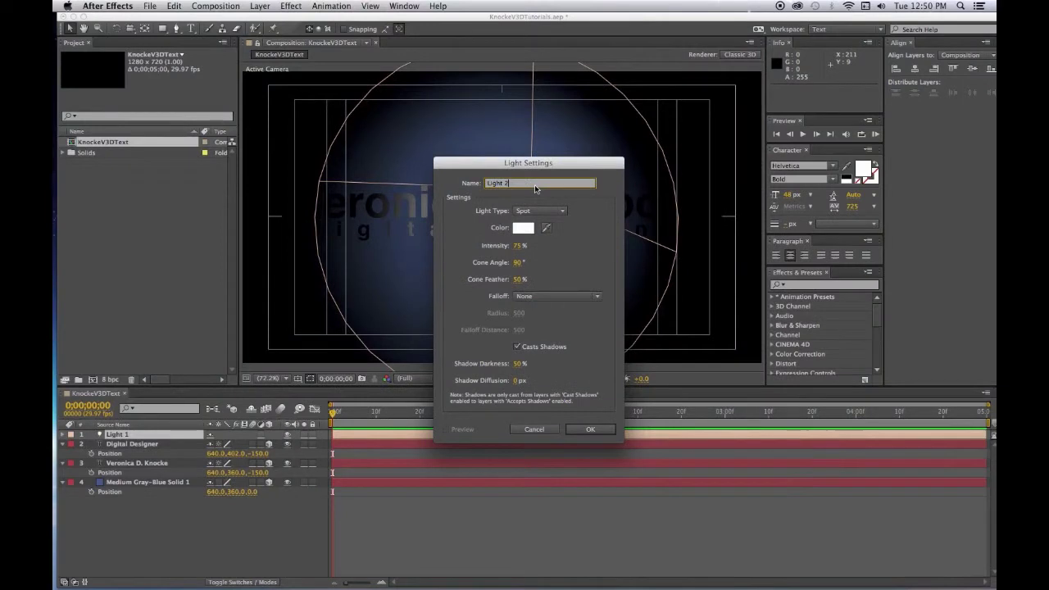
pyautogui.click(541, 211)
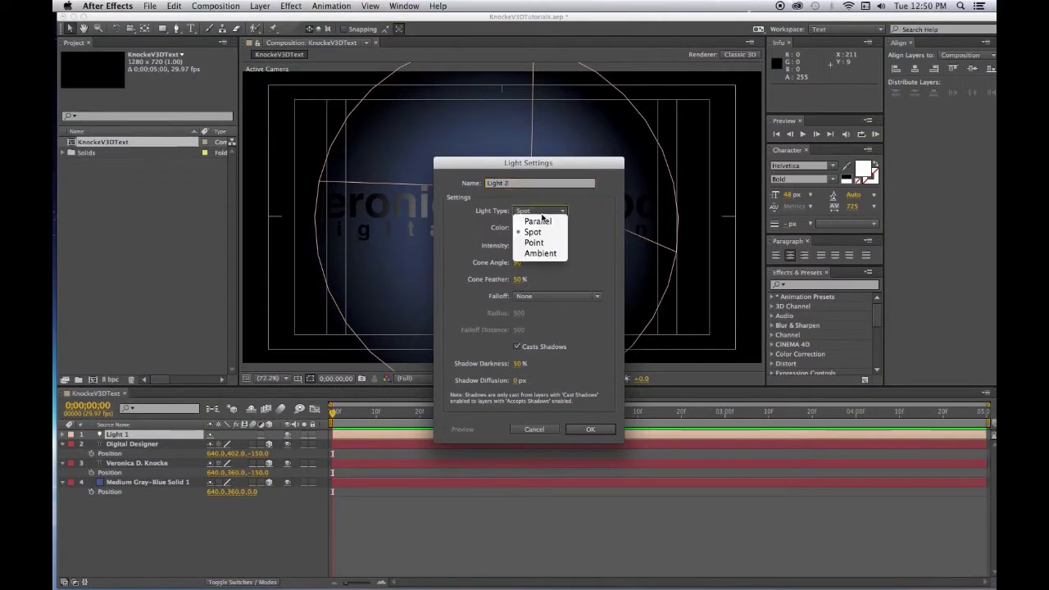
pyautogui.click(543, 254)
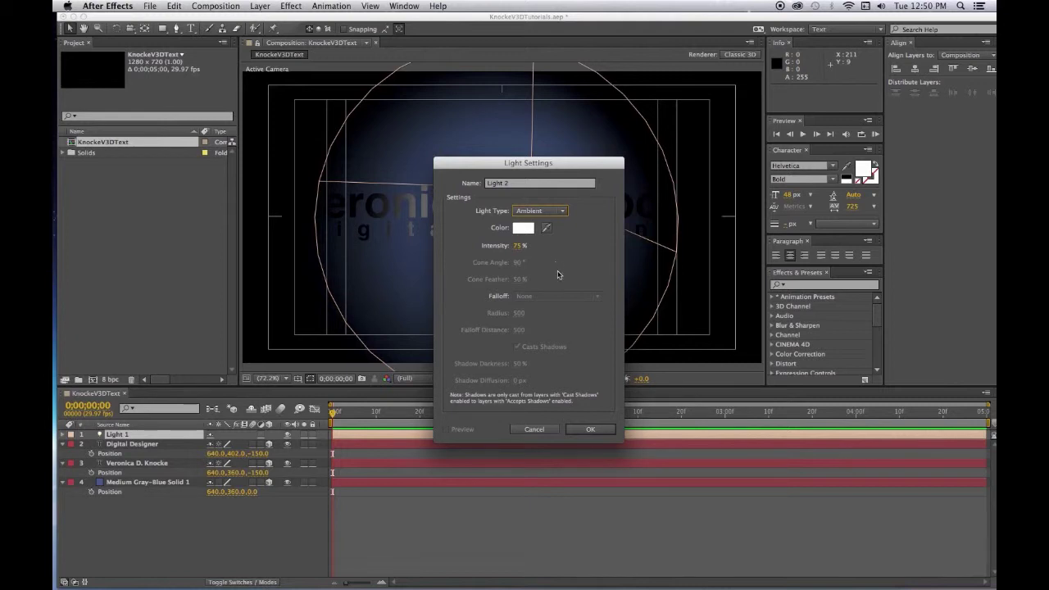
pyautogui.click(591, 429)
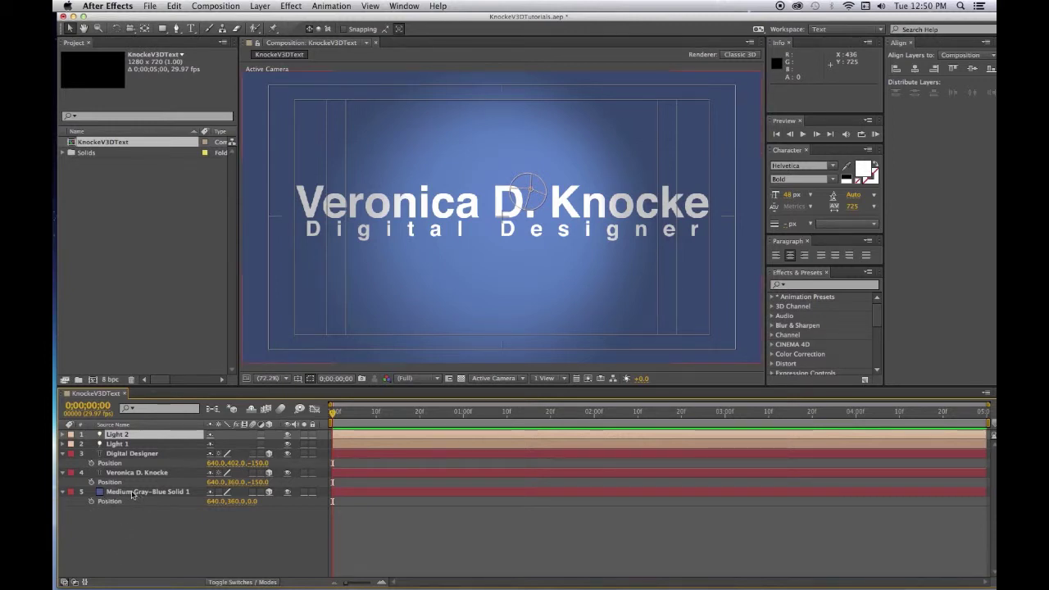
pyautogui.moveTo(143, 519); pyautogui.dragTo(113, 444)
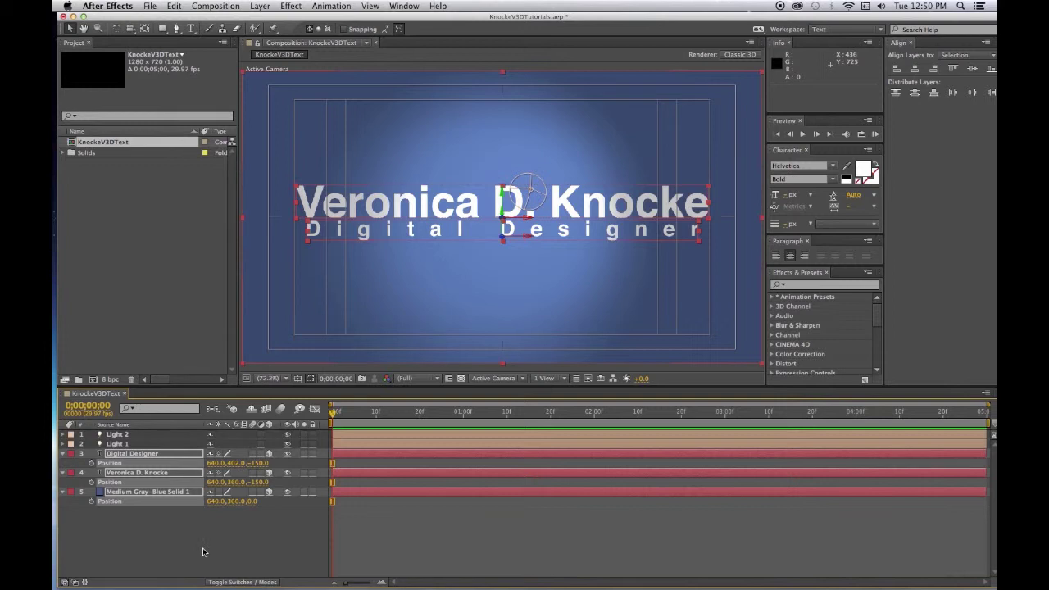
# Step: Turn Casts Shadows on for the Digital Designer and name text layers
pyautogui.press('a')
pyautogui.press('a')
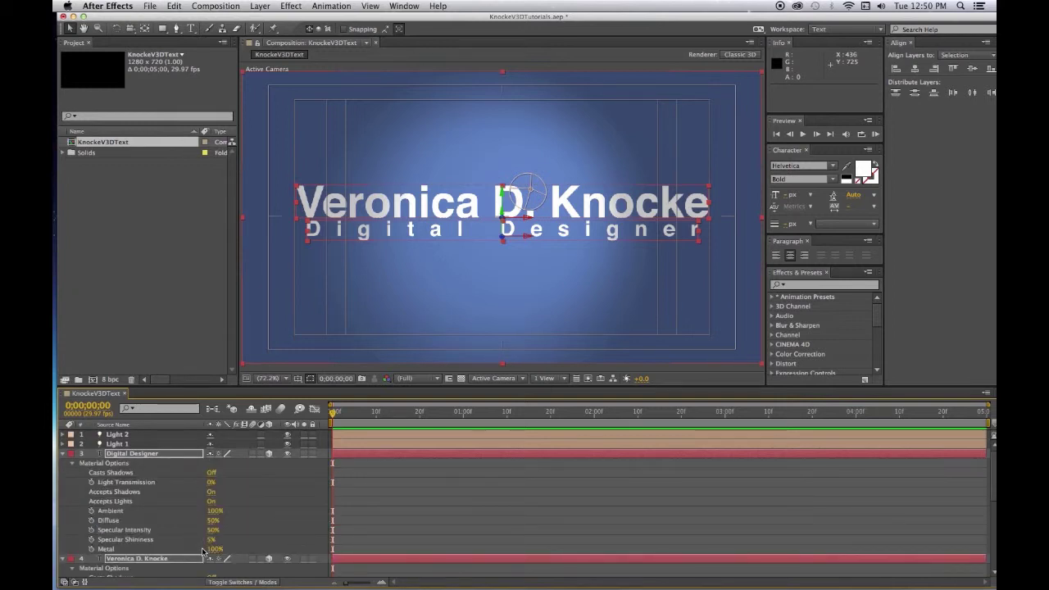
pyautogui.click(159, 473)
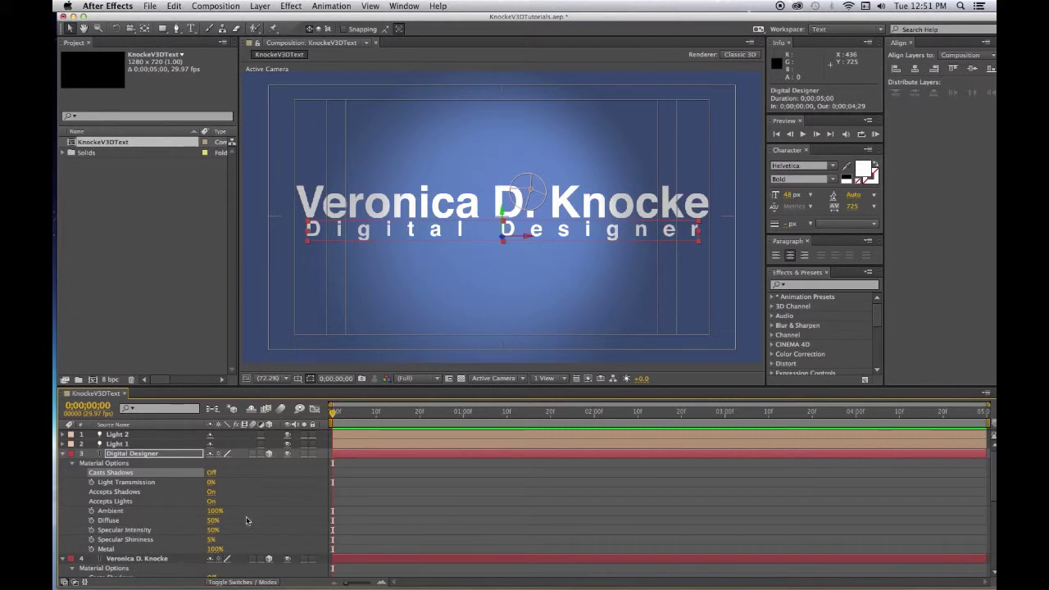
pyautogui.click(212, 474)
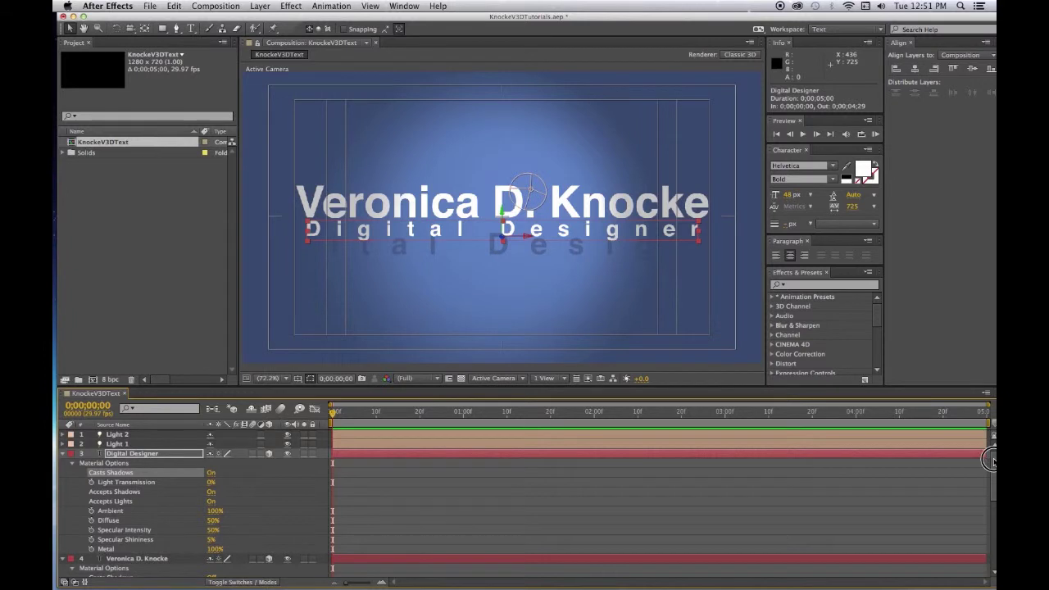
pyautogui.moveTo(991, 461); pyautogui.dragTo(992, 489)
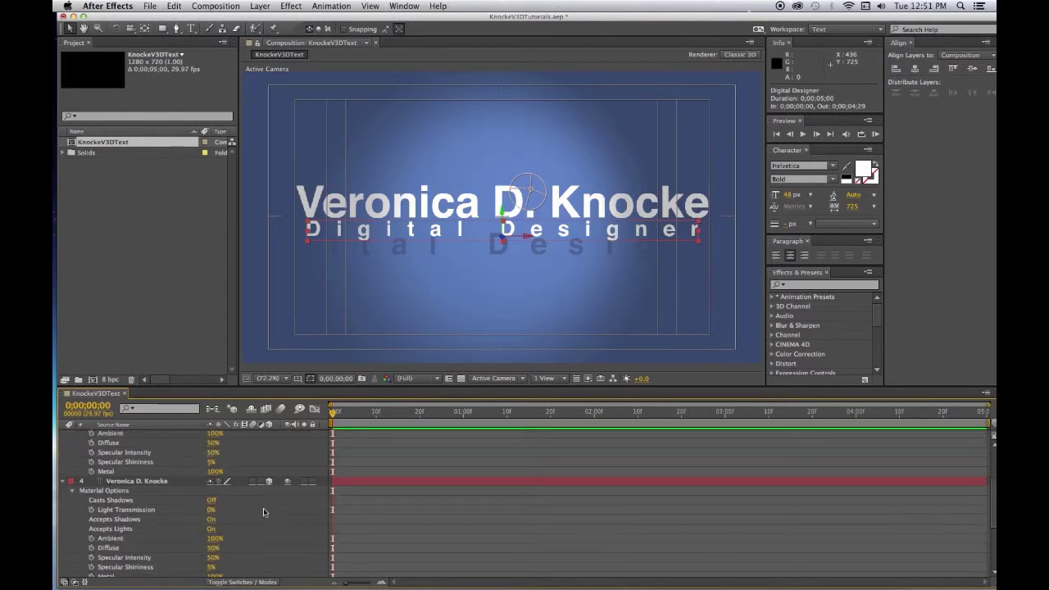
pyautogui.click(210, 502)
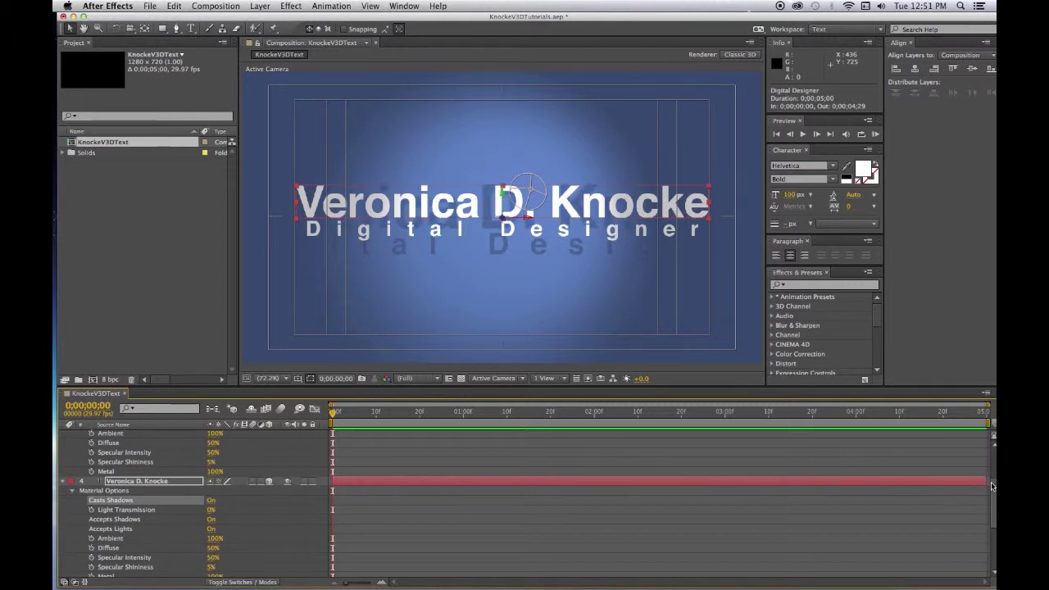
# Step: Set the background solid's Accepts Shadows to On, cycling through Only and Off
pyautogui.moveTo(994, 489); pyautogui.dragTo(994, 541)
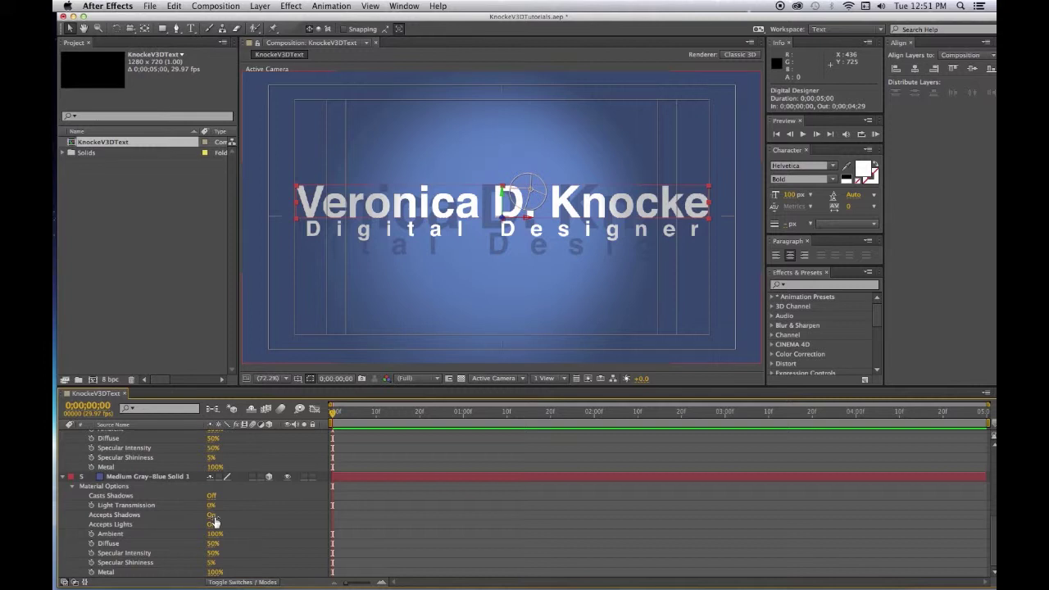
pyautogui.click(212, 516)
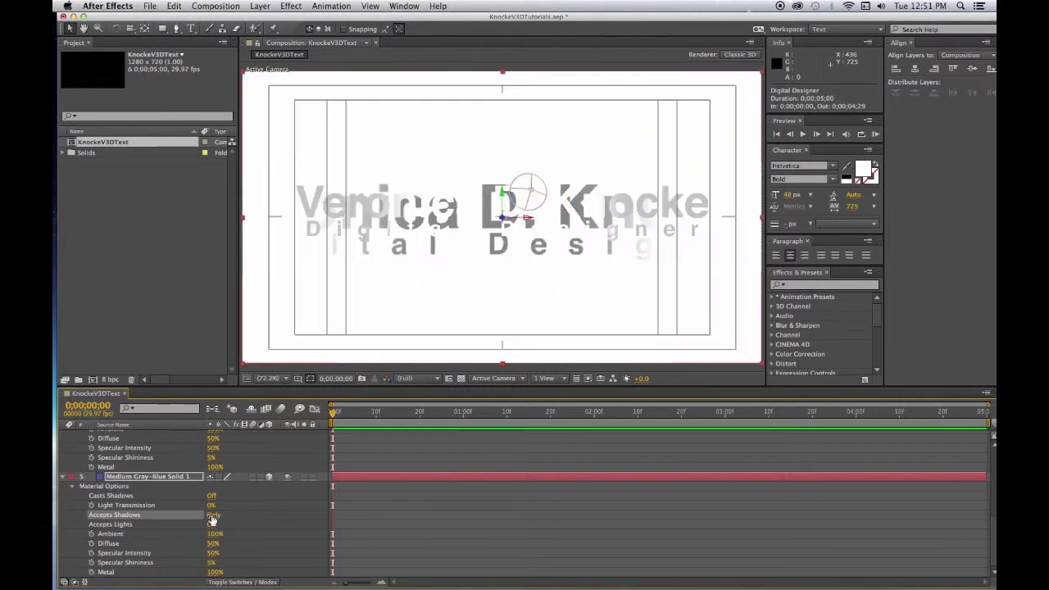
pyautogui.click(212, 517)
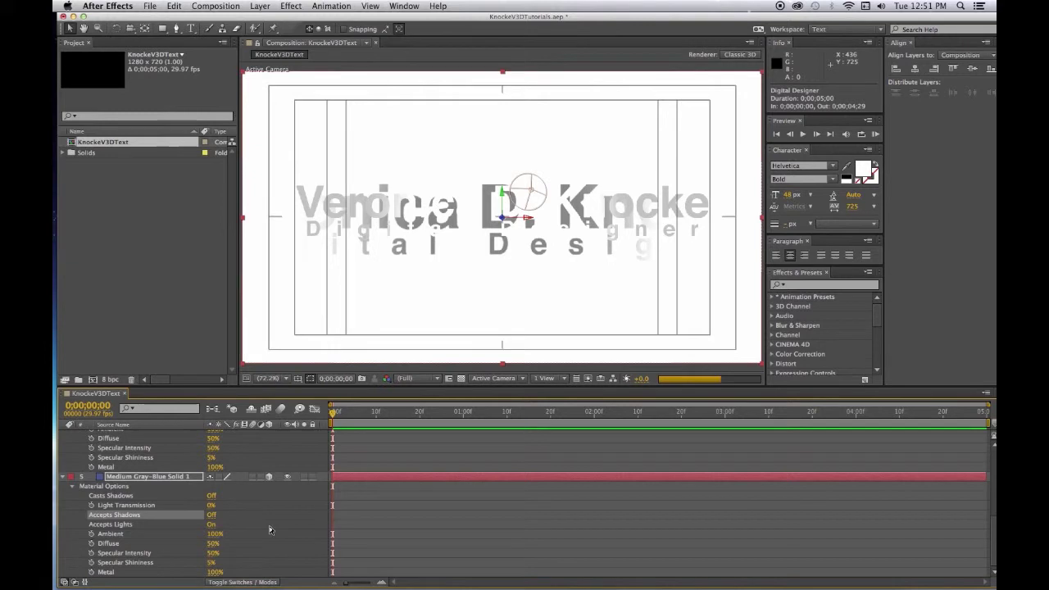
pyautogui.click(212, 515)
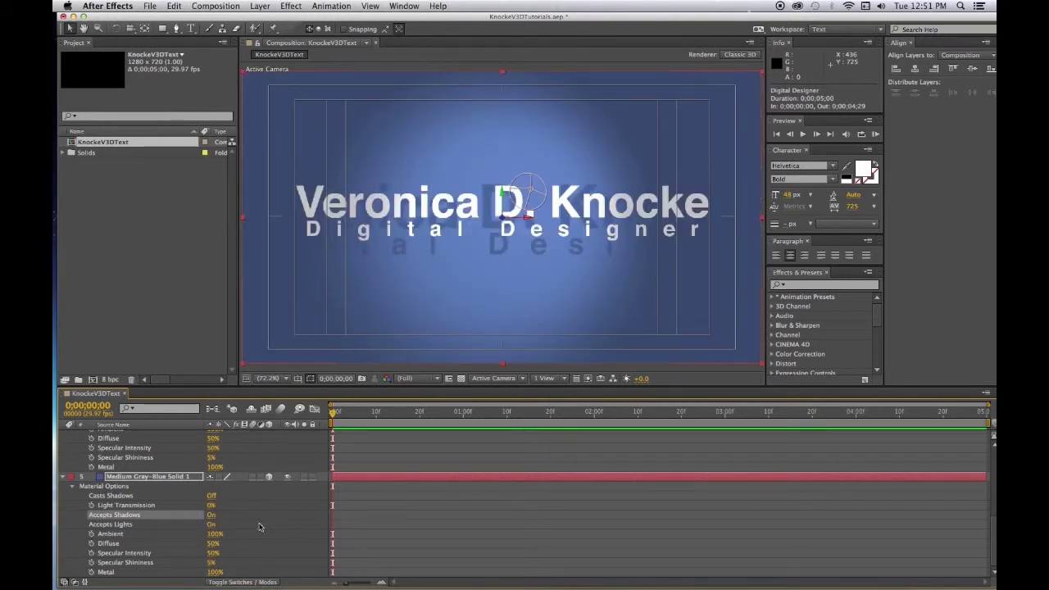
# Step: Switch the viewer to 2 Views - Horizontal, showing Top and Active Camera side by side
pyautogui.click(562, 379)
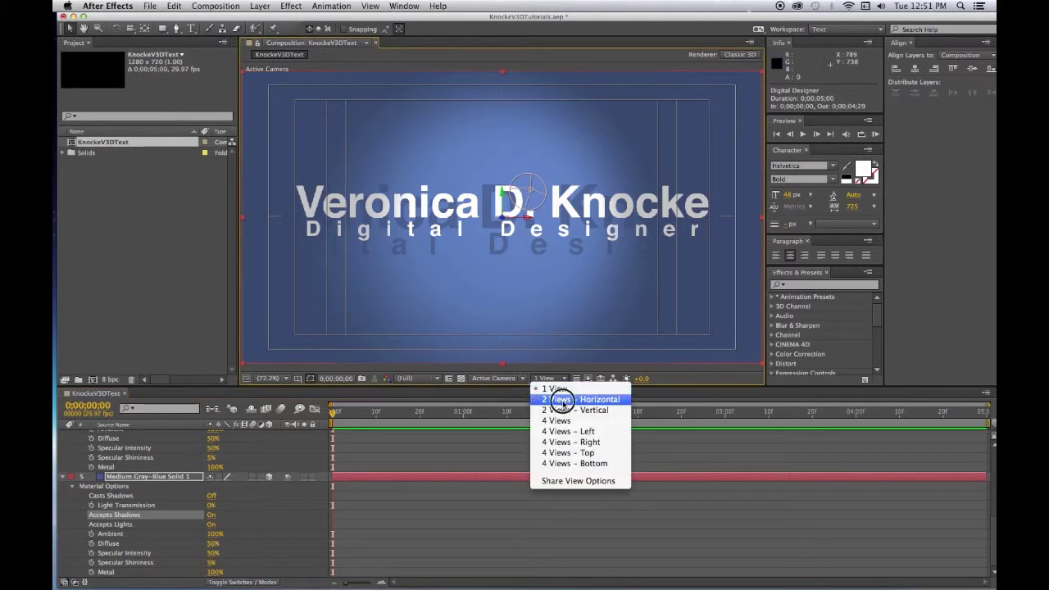
pyautogui.click(566, 399)
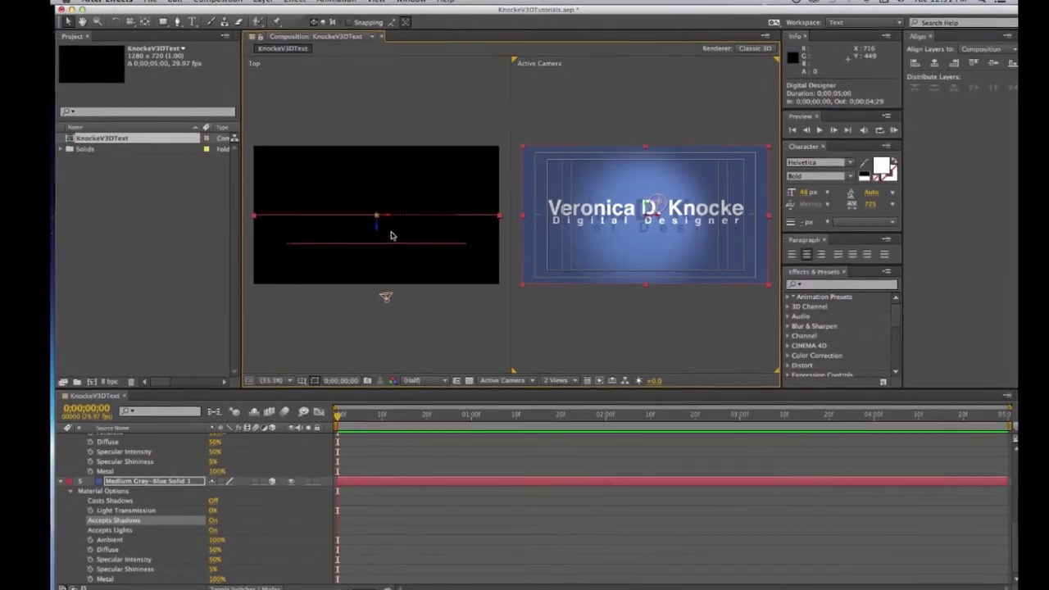
pyautogui.click(174, 462)
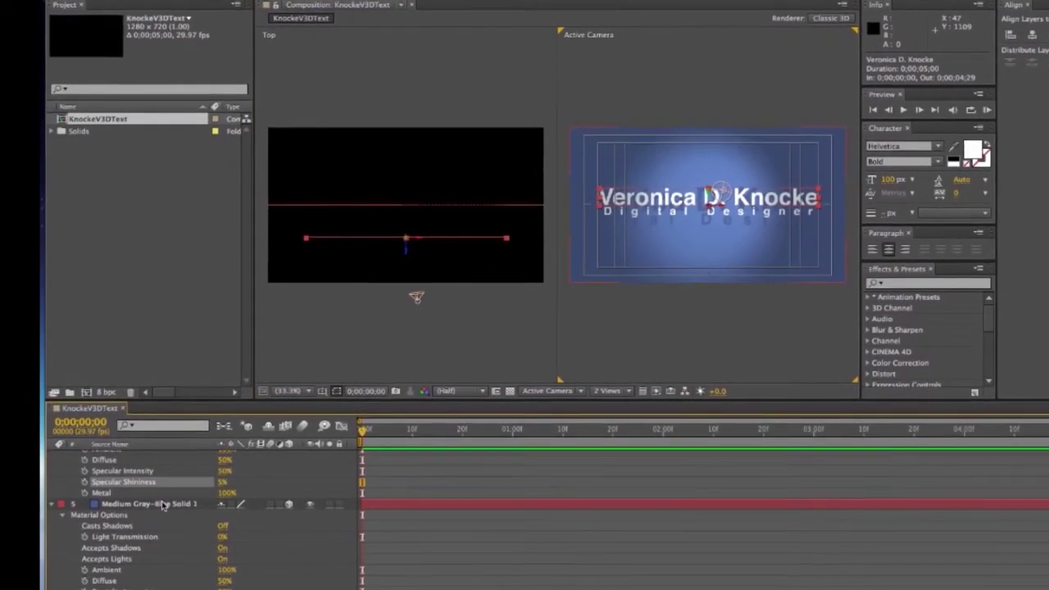
# Step: Collapse all layer properties, select each of the five layers in turn, then deselect all
pyautogui.click(147, 496)
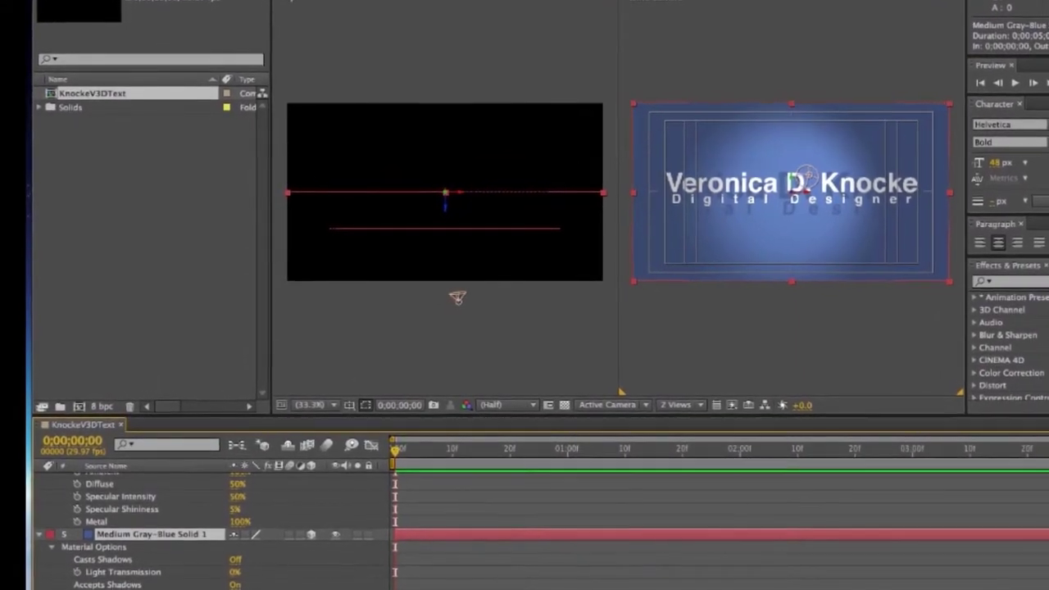
pyautogui.press('F2')
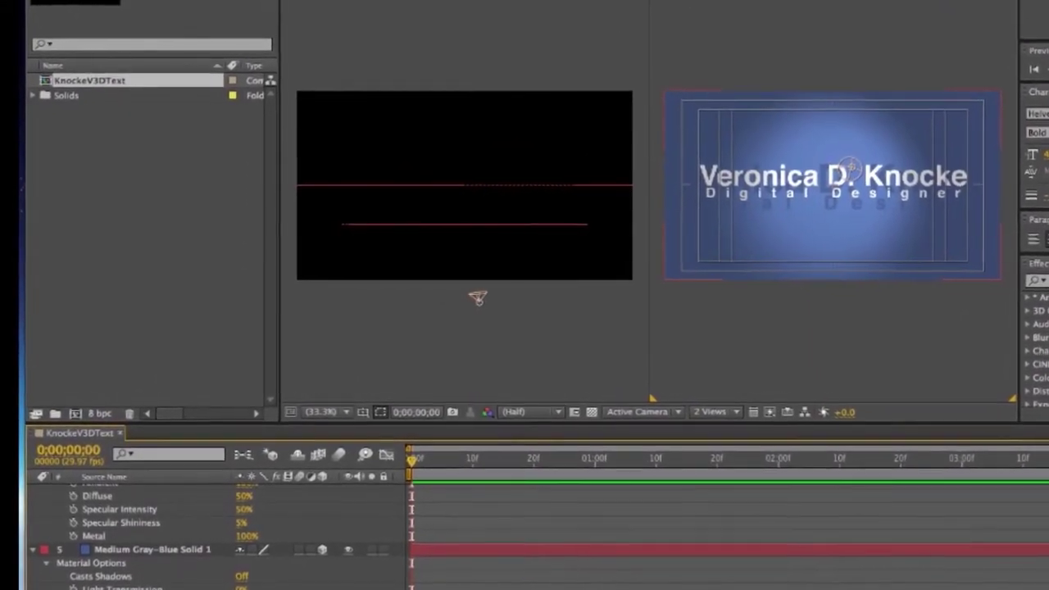
pyautogui.hotkey('ctrl', '`')
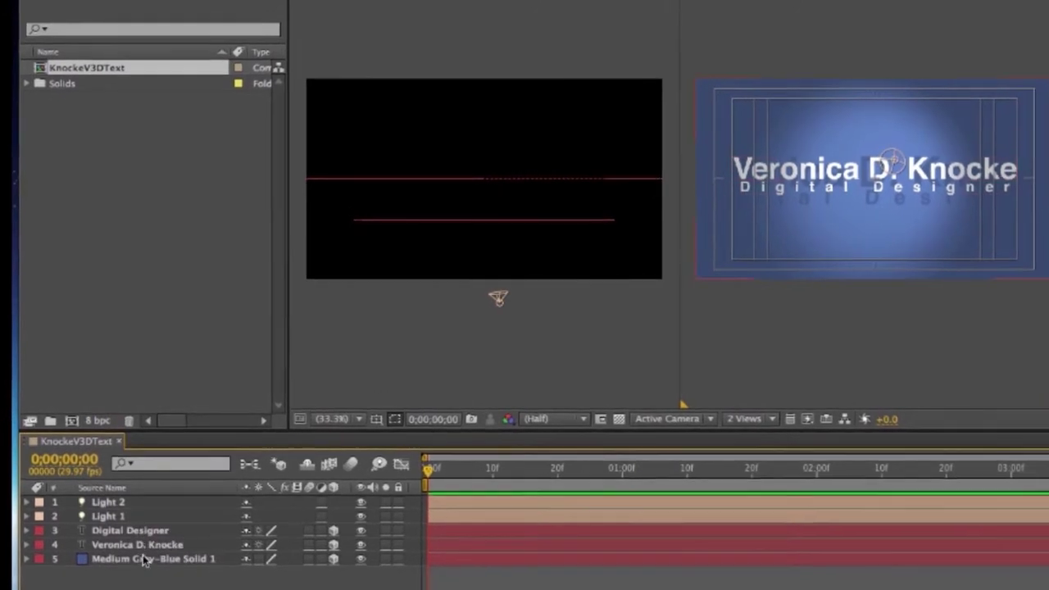
pyautogui.click(143, 554)
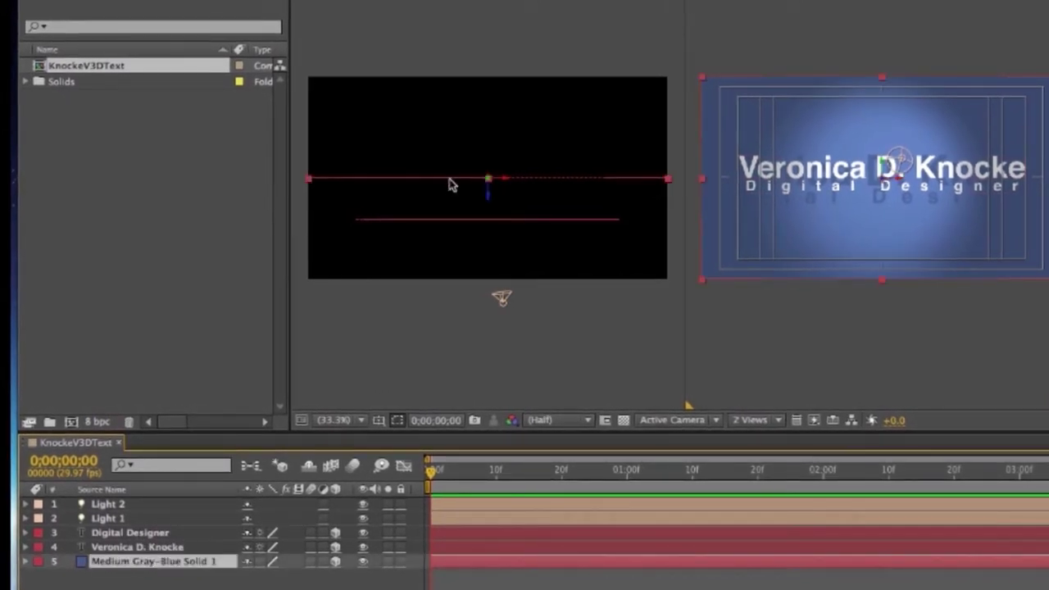
pyautogui.click(119, 548)
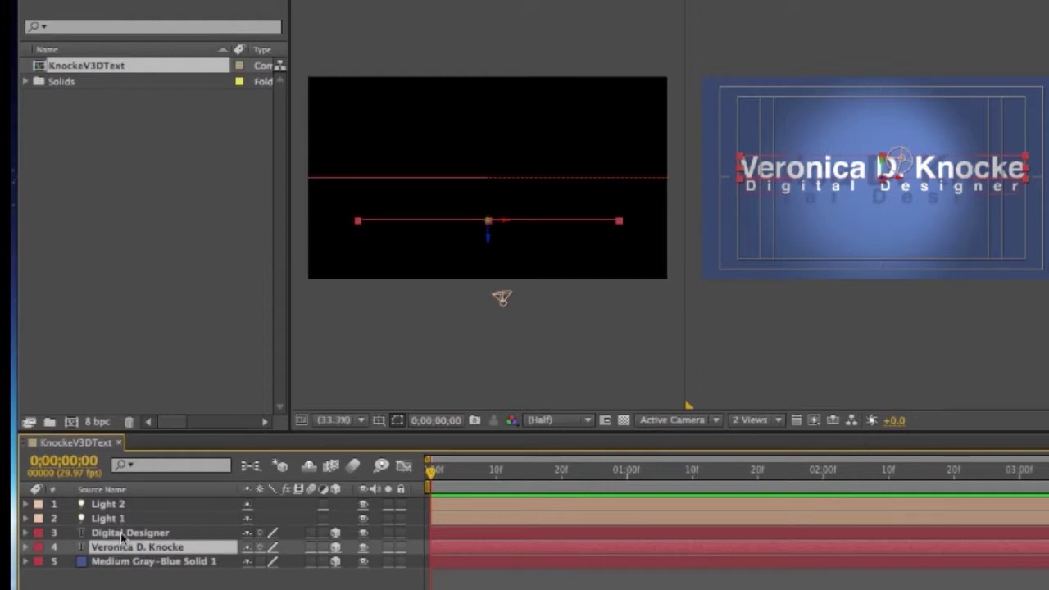
pyautogui.click(121, 534)
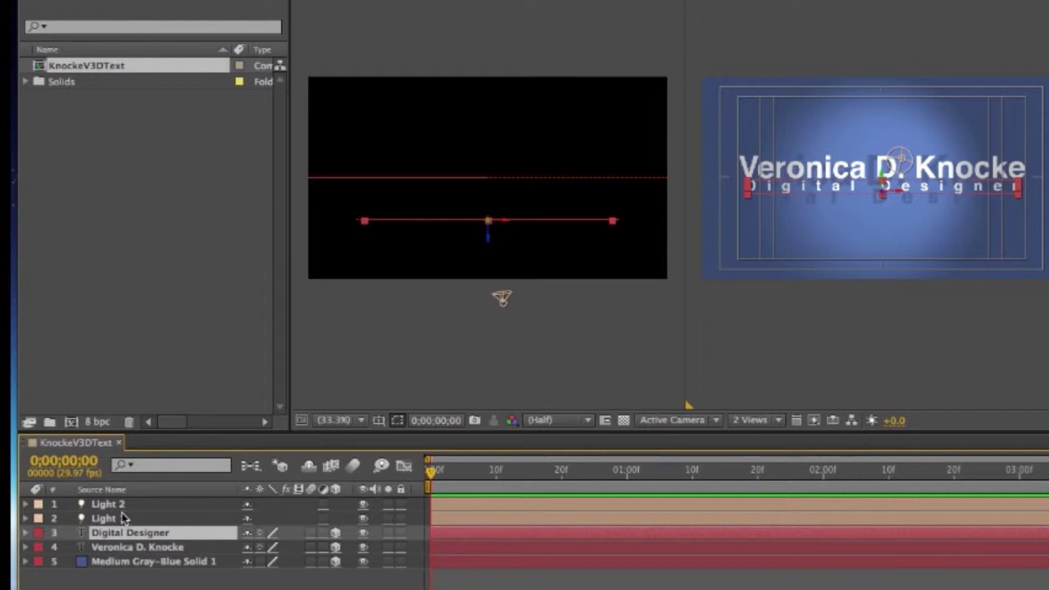
pyautogui.click(123, 518)
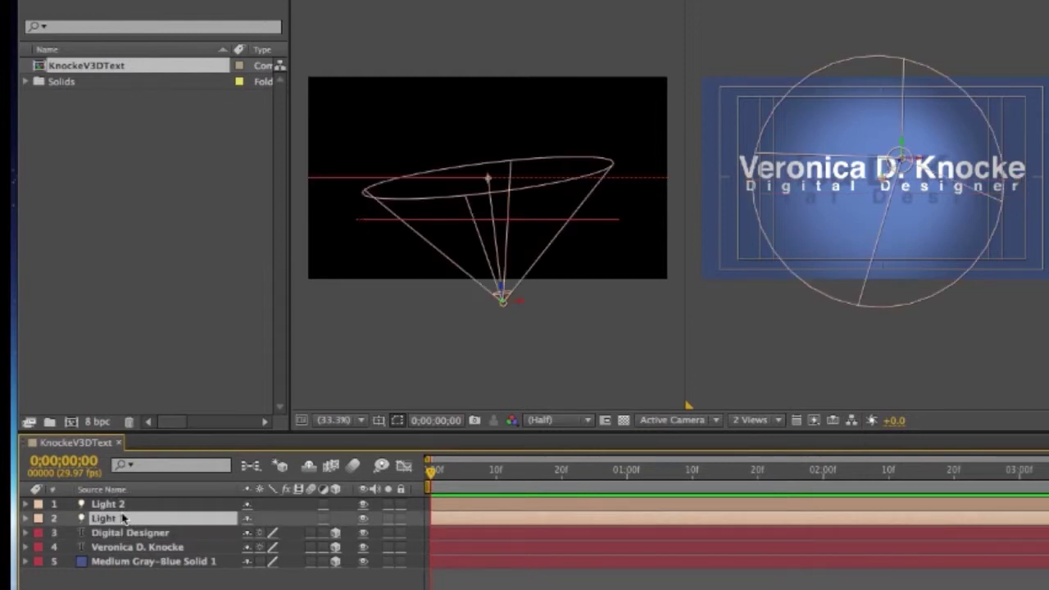
pyautogui.click(121, 504)
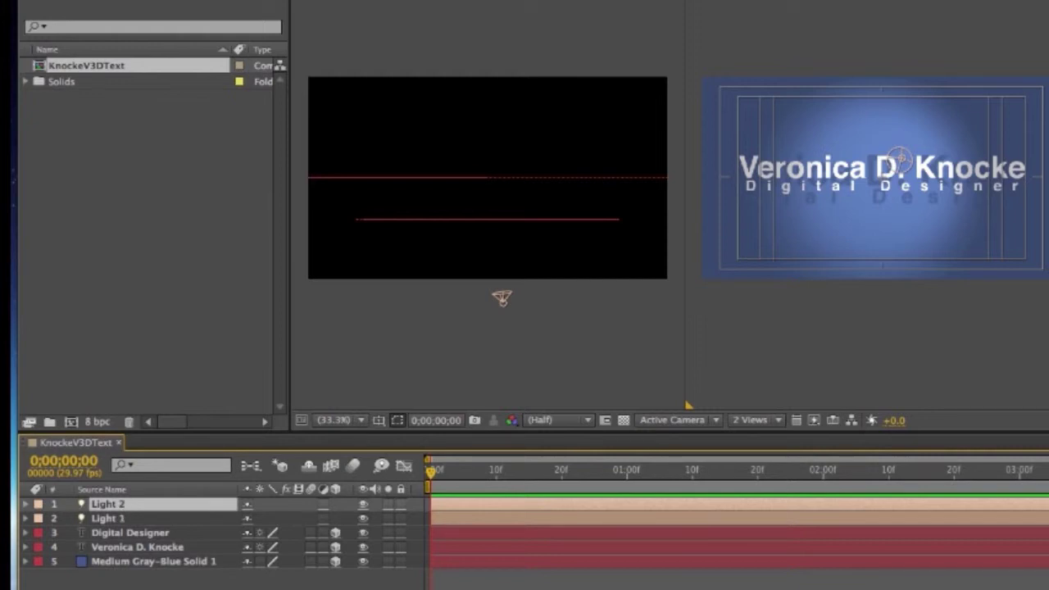
pyautogui.hotkey('ctrl', 'shift', 'a')
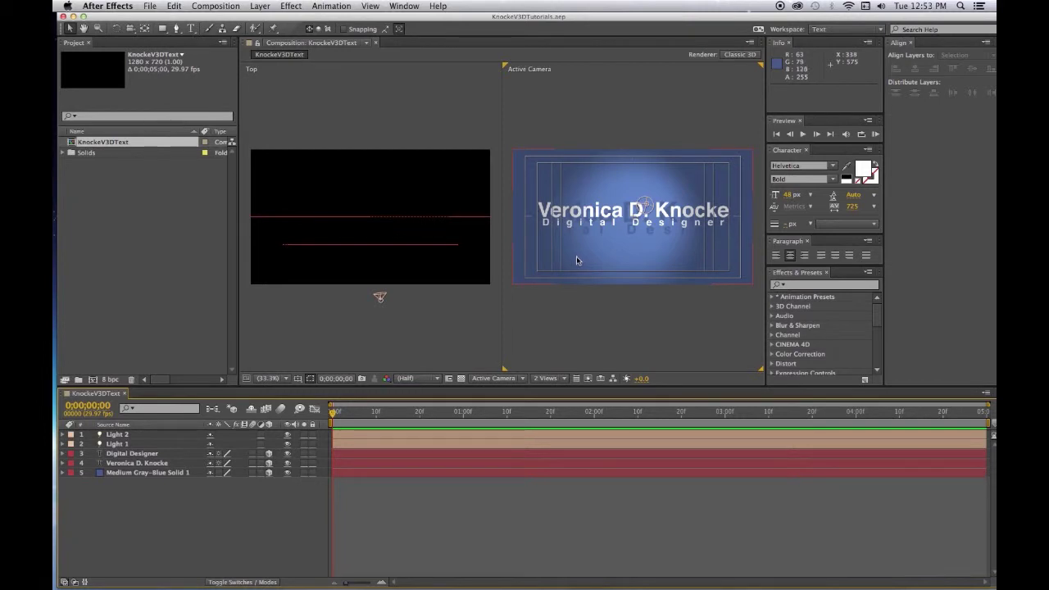
pyautogui.click(190, 531)
# Step: Add Position keyframes at 0;00;04;00 on both text layers
pyautogui.press('p')
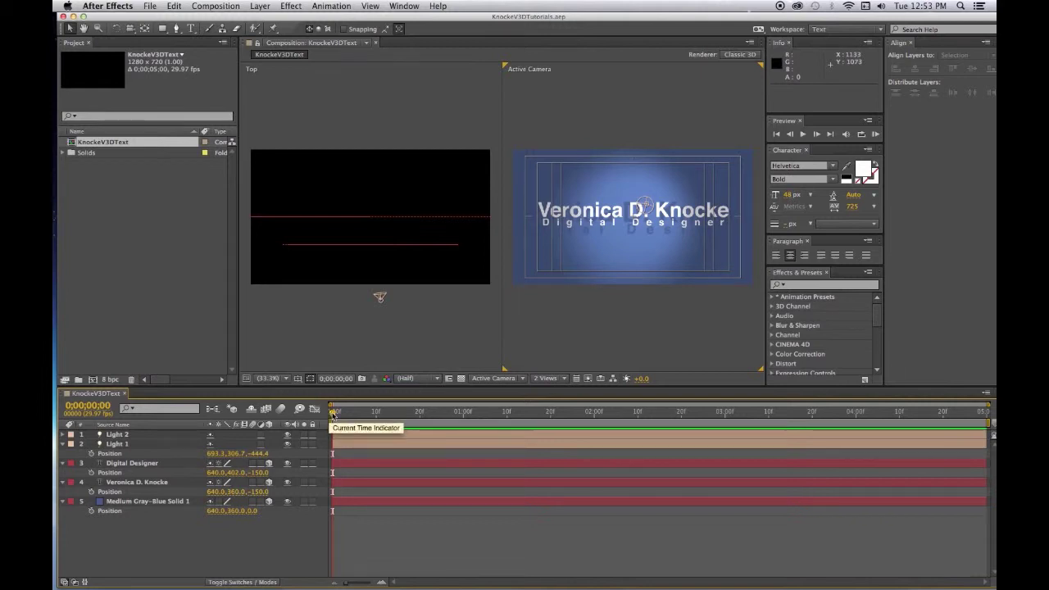
pyautogui.moveTo(332, 414); pyautogui.dragTo(856, 459)
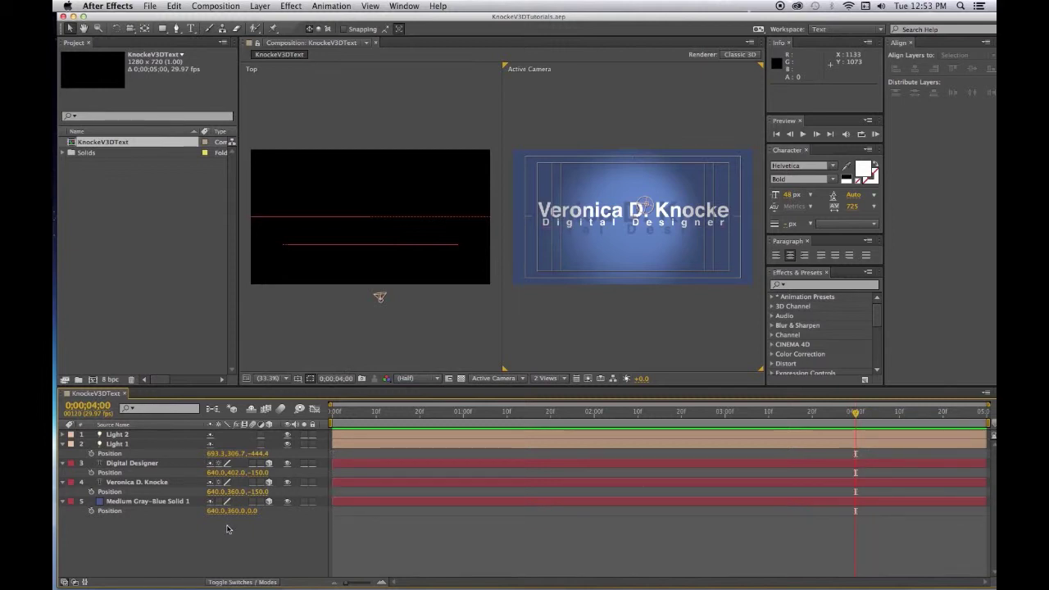
pyautogui.click(91, 473)
pyautogui.click(91, 492)
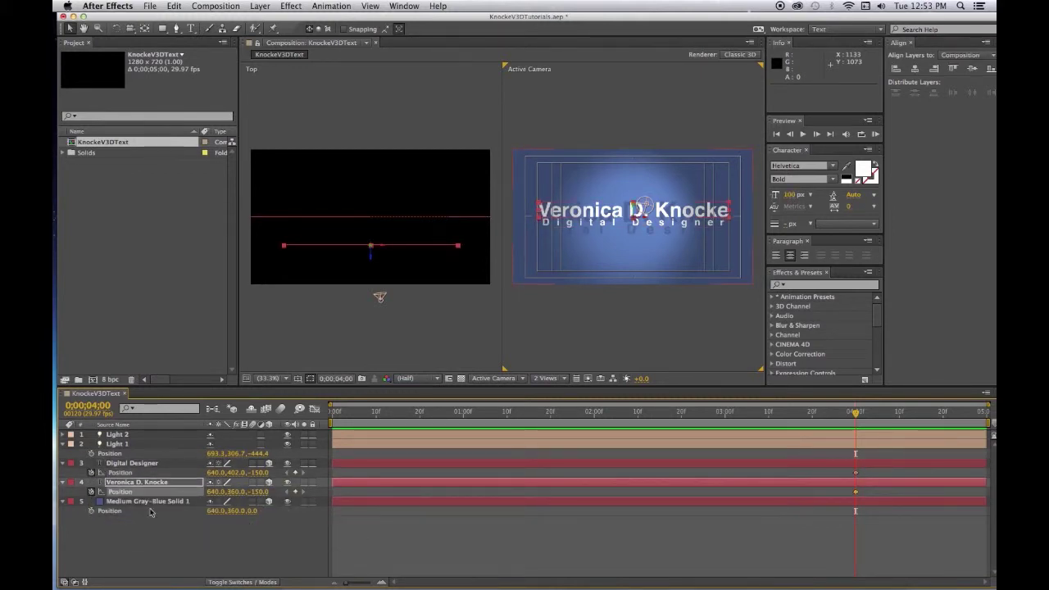
# Step: Hide the solid's Position, lock the background solid, and return time to 0;00;00;00
pyautogui.click(64, 502)
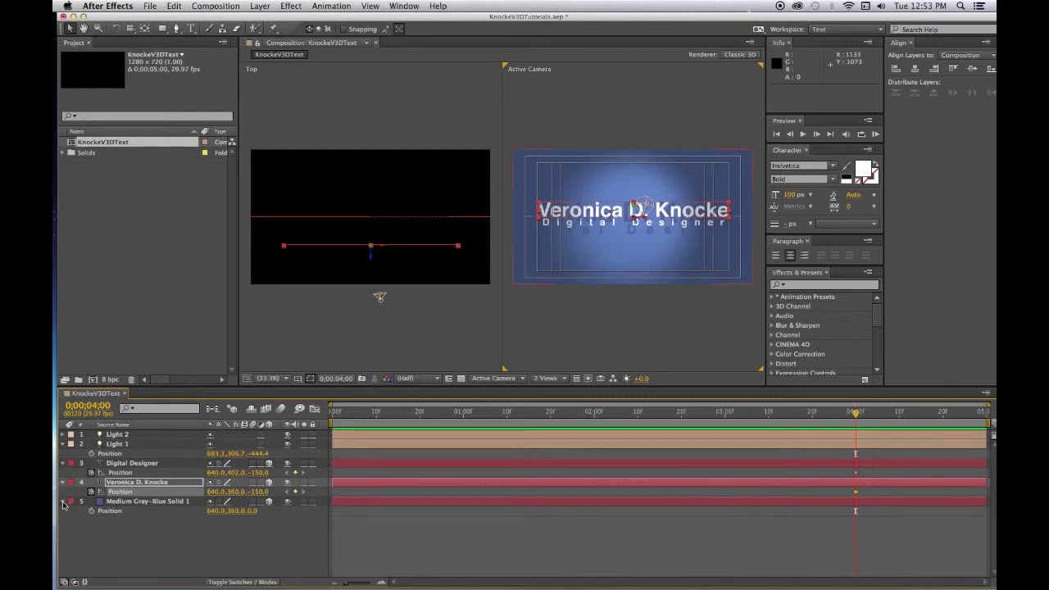
pyautogui.click(312, 502)
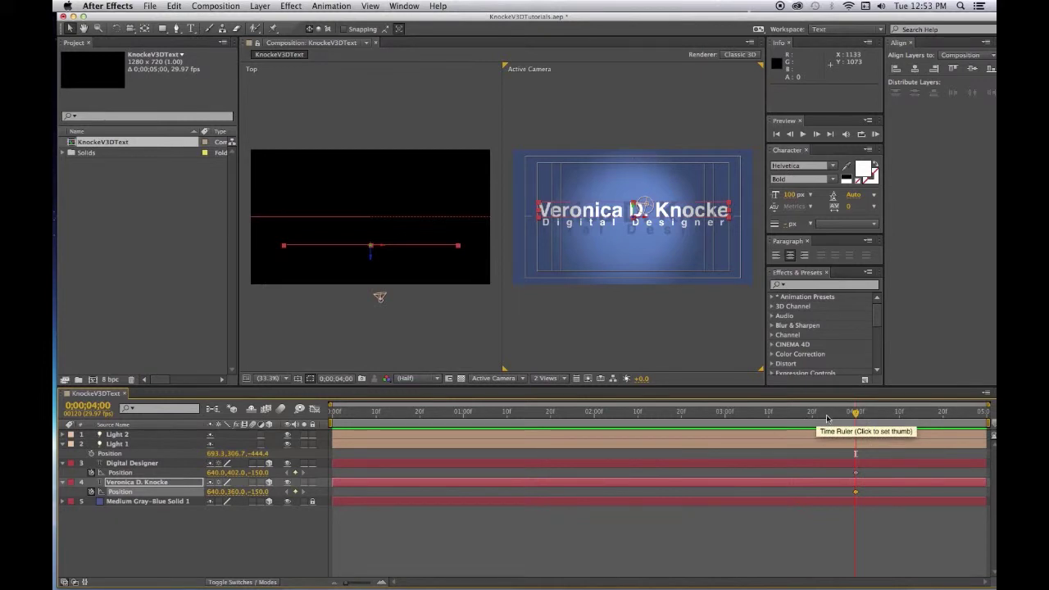
pyautogui.moveTo(856, 412); pyautogui.dragTo(307, 425)
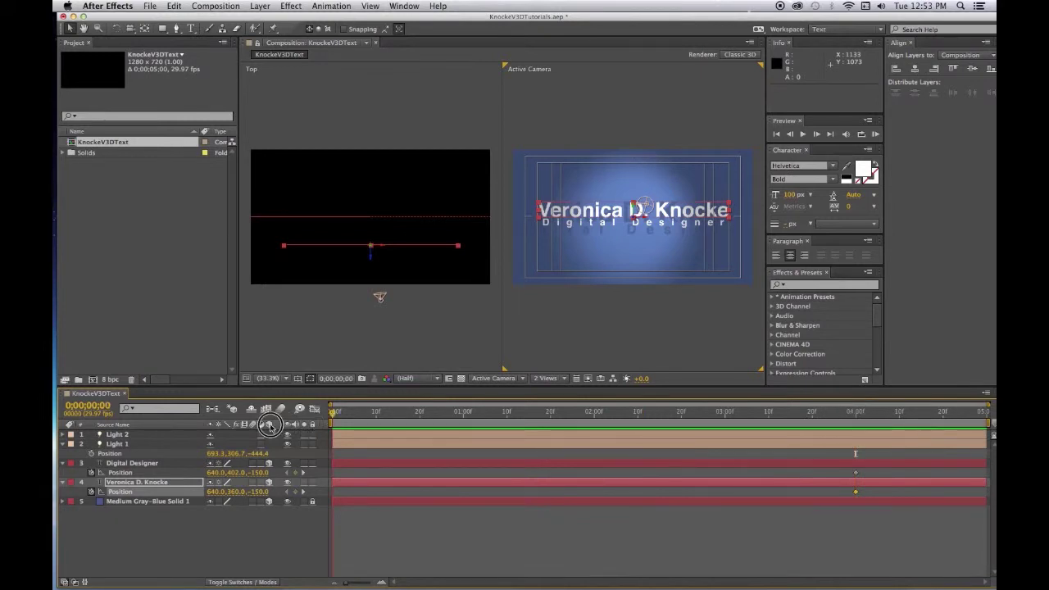
# Step: At frame 0, set the name text layer's starting Position to -42, 233, -1200
pyautogui.click(162, 532)
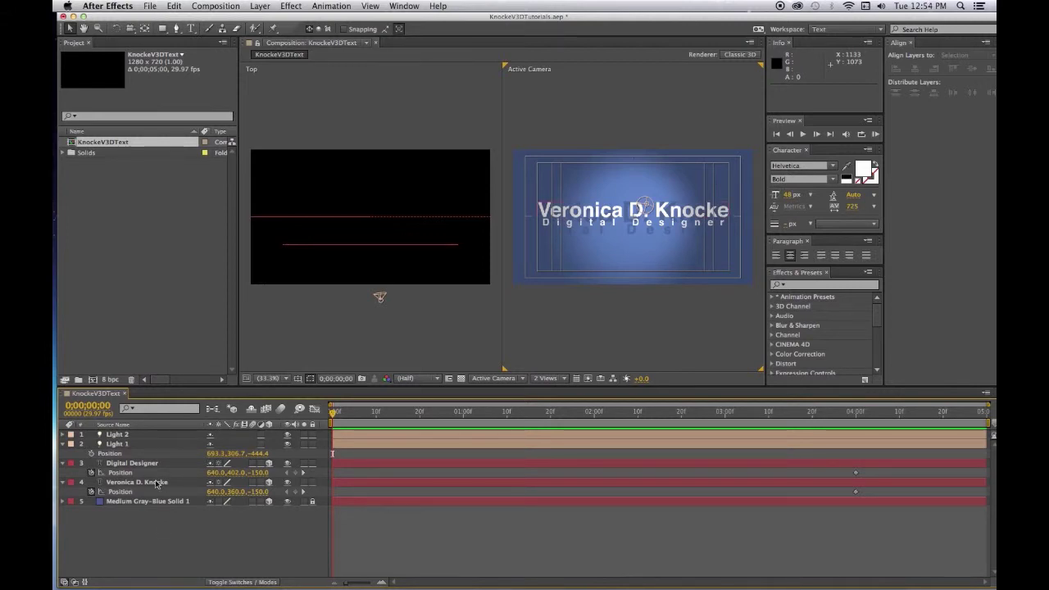
pyautogui.click(259, 491)
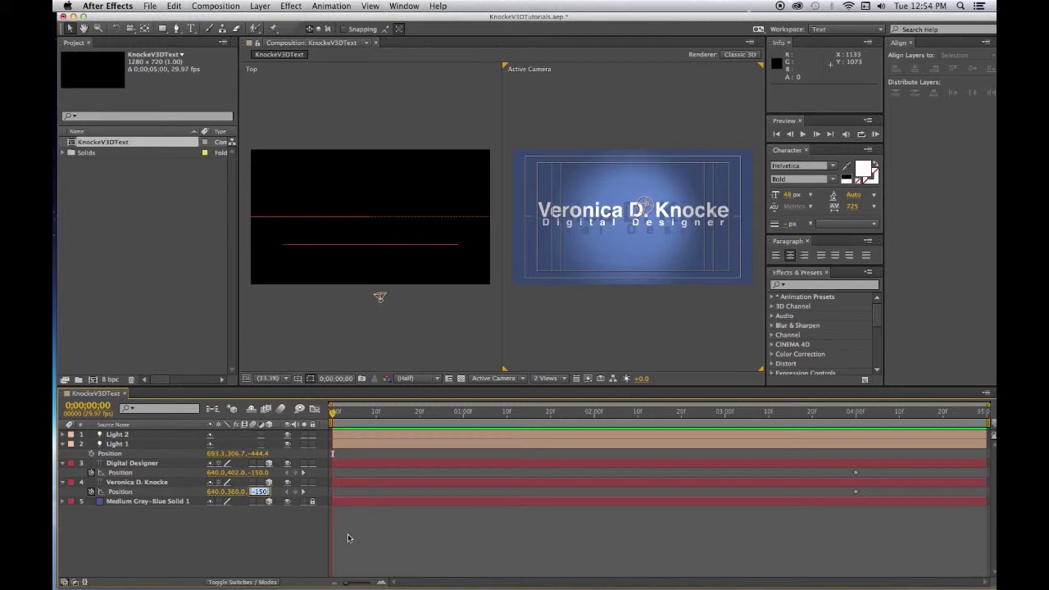
pyautogui.write('-1')
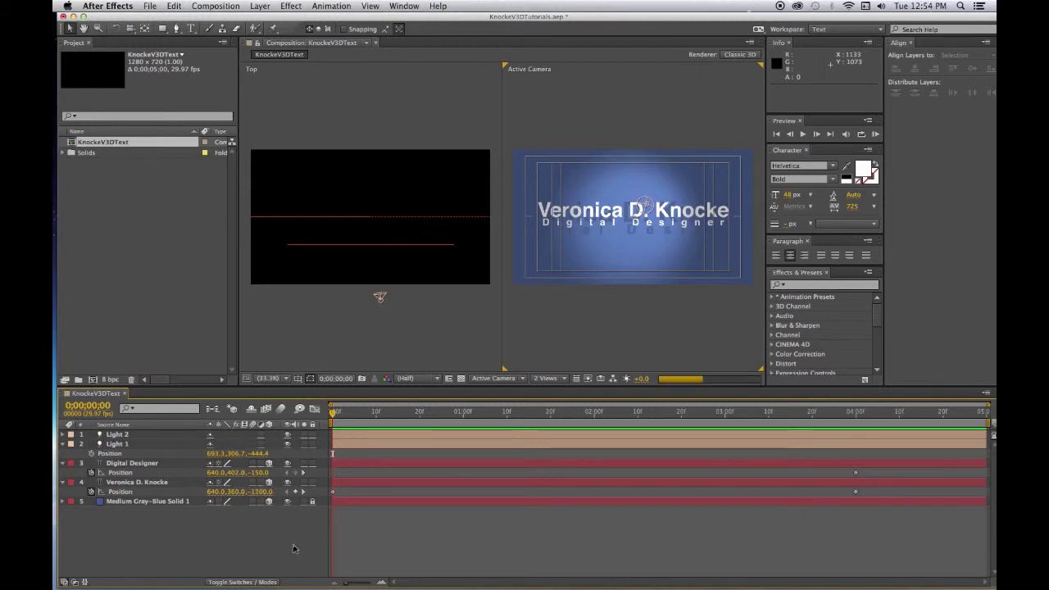
pyautogui.press('Return')
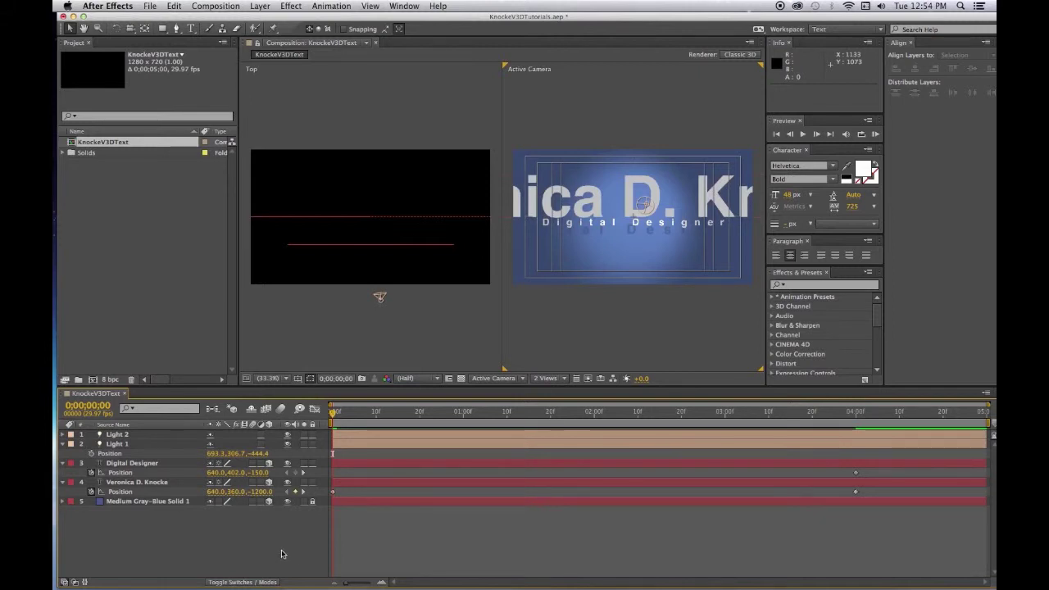
pyautogui.click(234, 497)
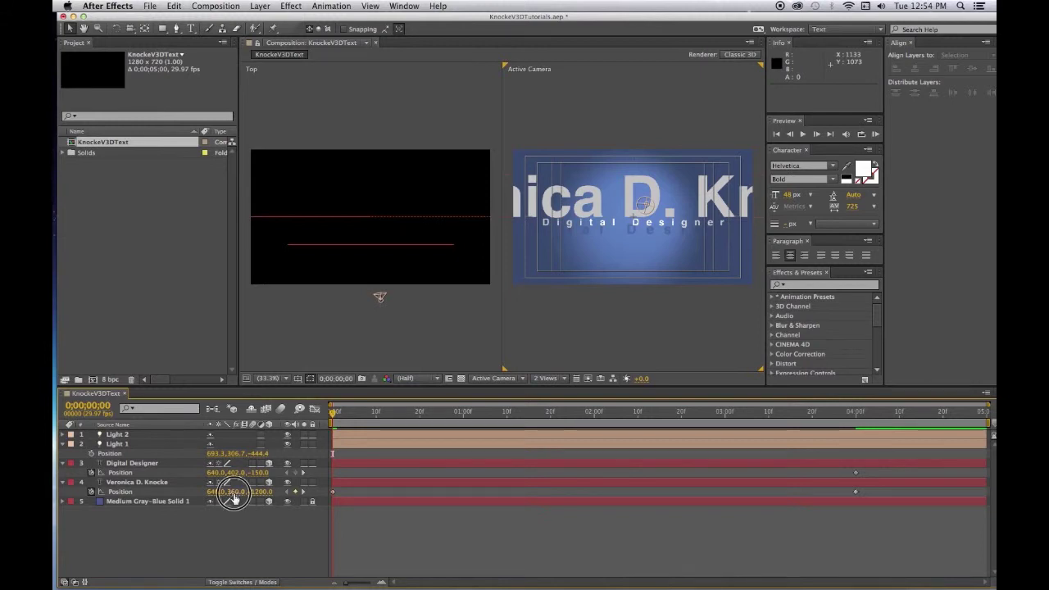
pyautogui.moveTo(233, 497); pyautogui.dragTo(186, 494)
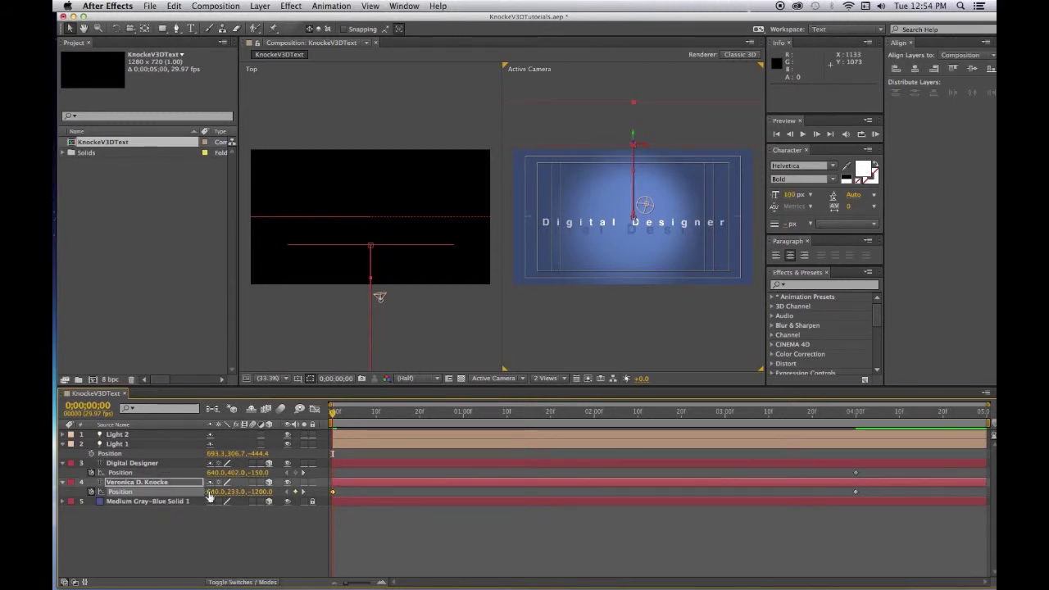
pyautogui.moveTo(213, 495); pyautogui.dragTo(86, 486)
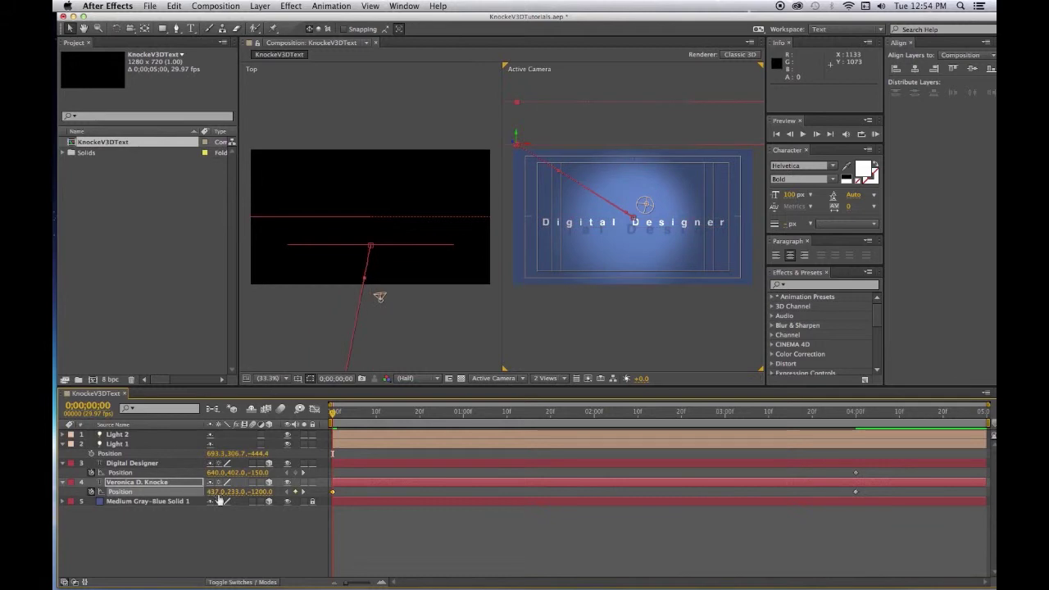
pyautogui.moveTo(218, 495); pyautogui.dragTo(104, 483)
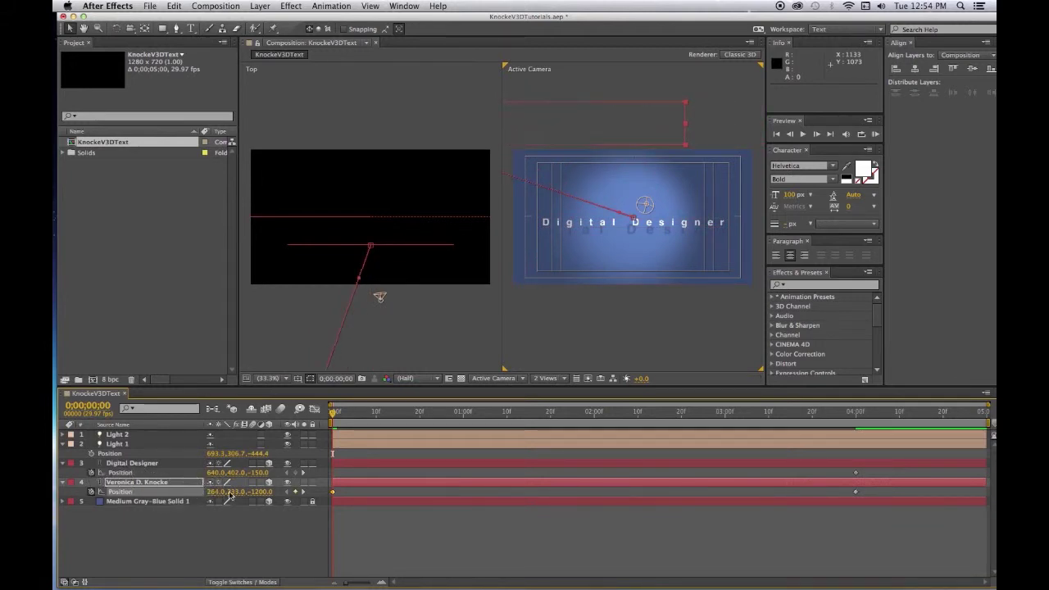
pyautogui.moveTo(221, 497); pyautogui.dragTo(112, 497)
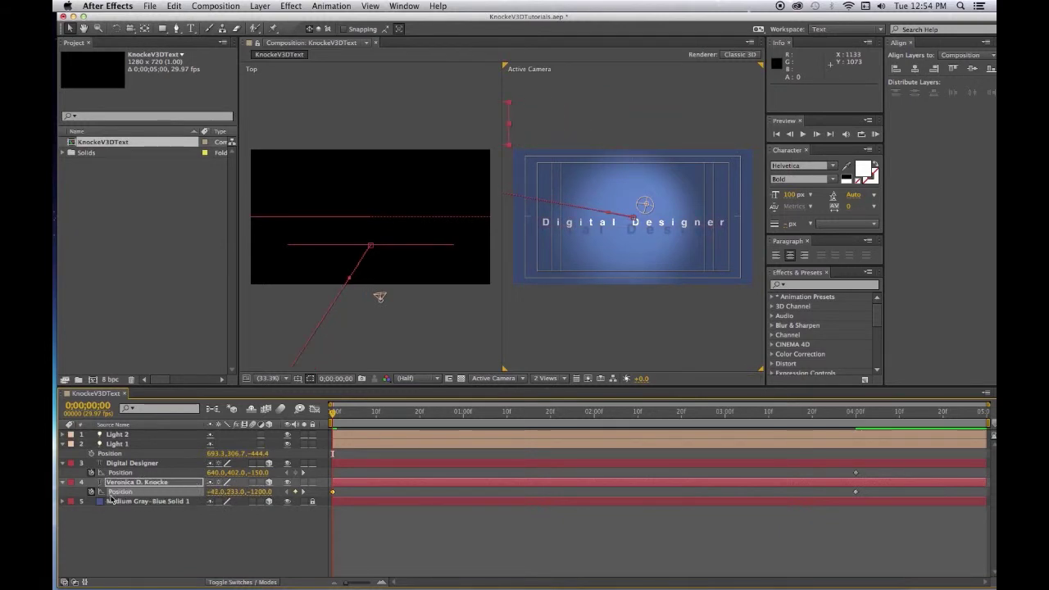
# Step: Set Digital Designer's starting Position at frame 0 to 1292, 515, -1200
pyautogui.click(153, 466)
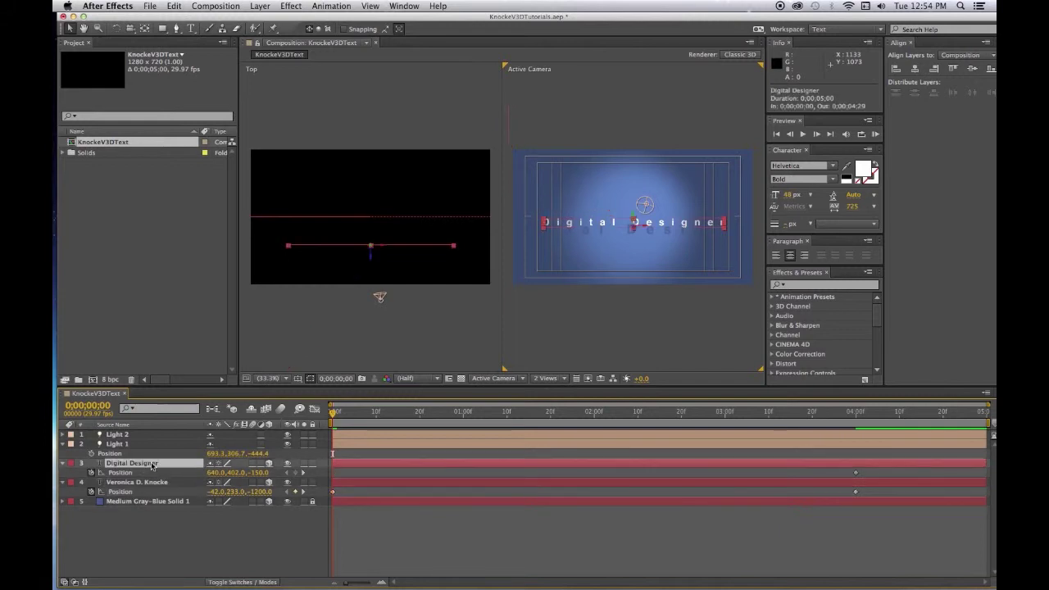
pyautogui.click(260, 473)
pyautogui.write('-5')
pyautogui.click(300, 539)
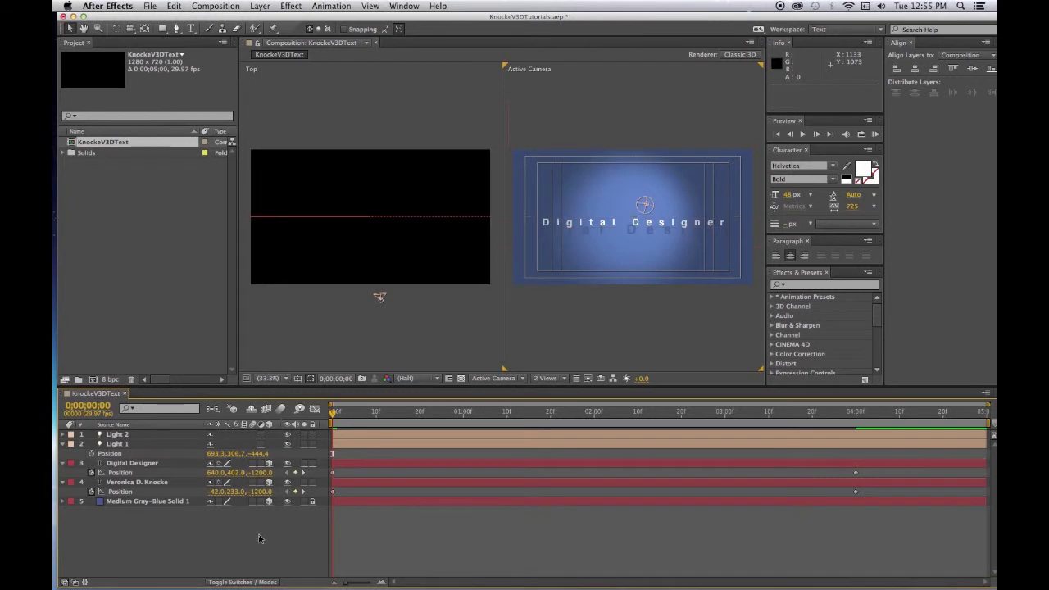
pyautogui.click(234, 474)
pyautogui.moveTo(234, 475); pyautogui.dragTo(287, 487)
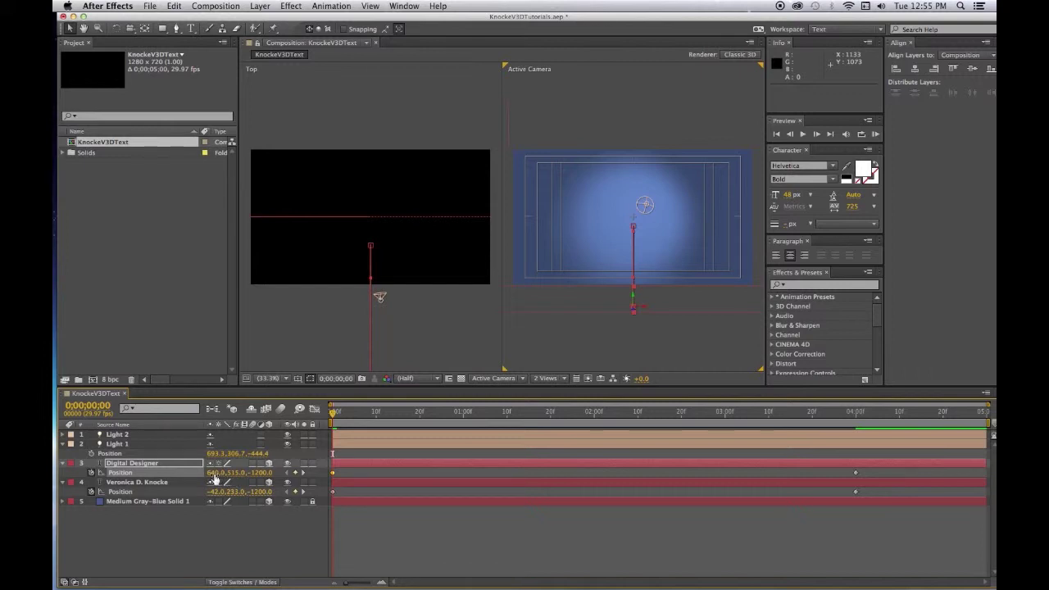
pyautogui.moveTo(214, 477); pyautogui.dragTo(426, 484)
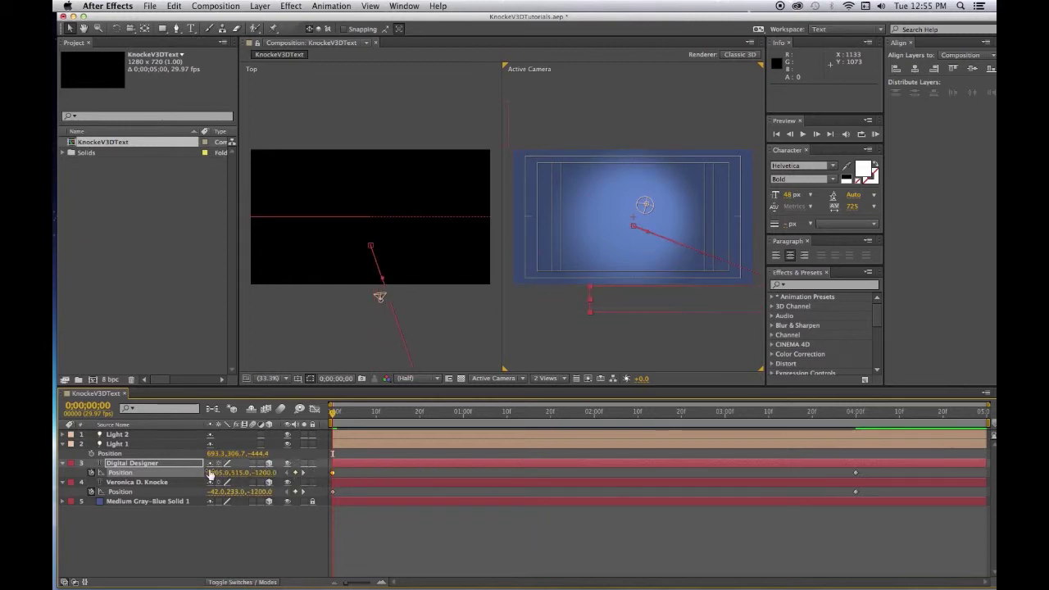
pyautogui.moveTo(209, 471)
pyautogui.mouseDown()
pyautogui.moveTo(279, 482)
pyautogui.moveTo(368, 473)
pyautogui.mouseUp()
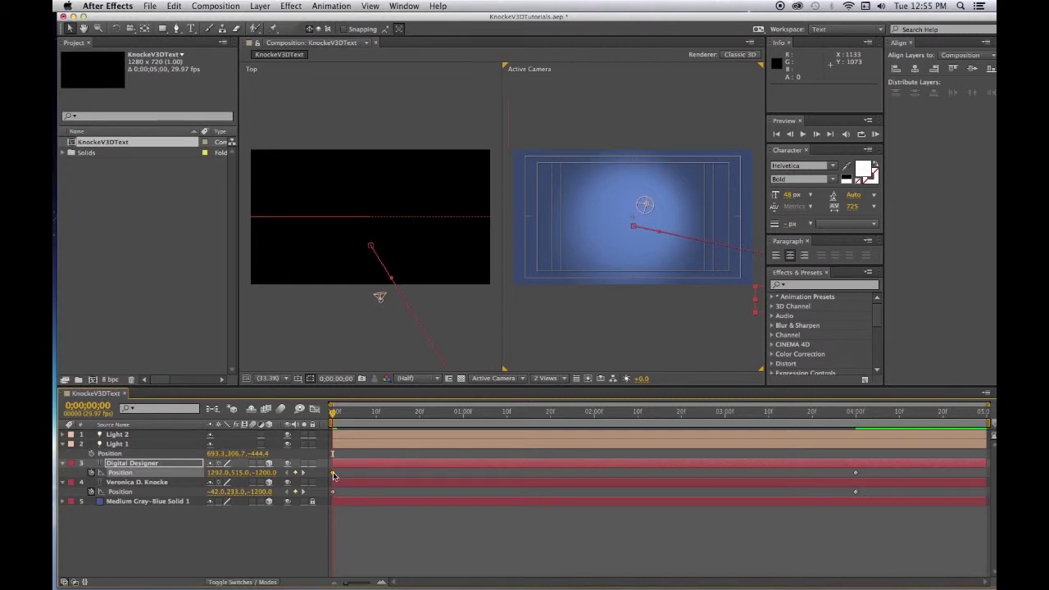
pyautogui.click(333, 474)
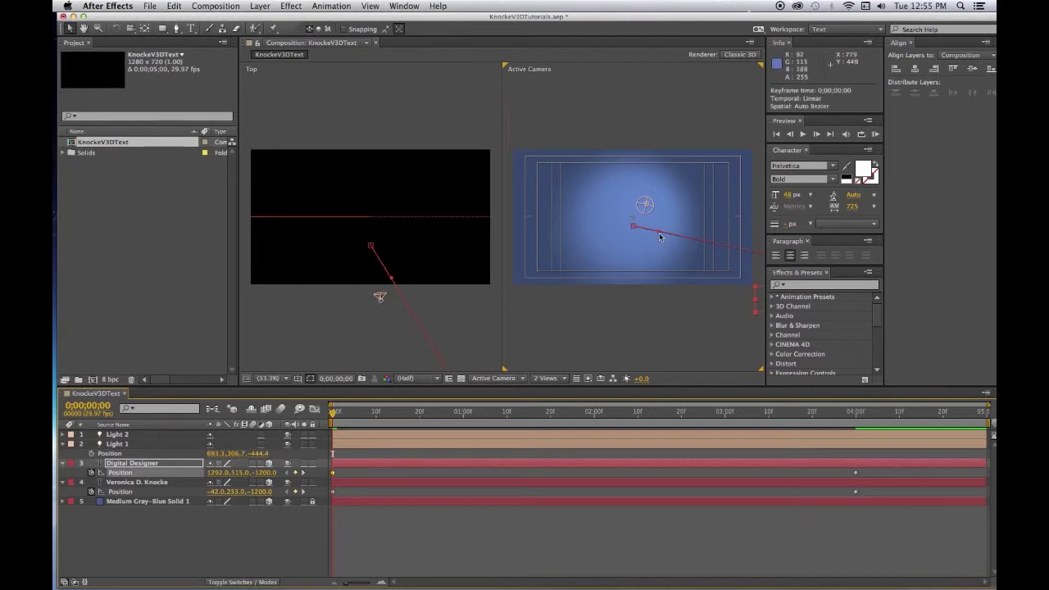
# Step: Curve Digital Designer's motion path by dragging it in the Top and Active Camera views
pyautogui.moveTo(661, 236); pyautogui.dragTo(642, 251)
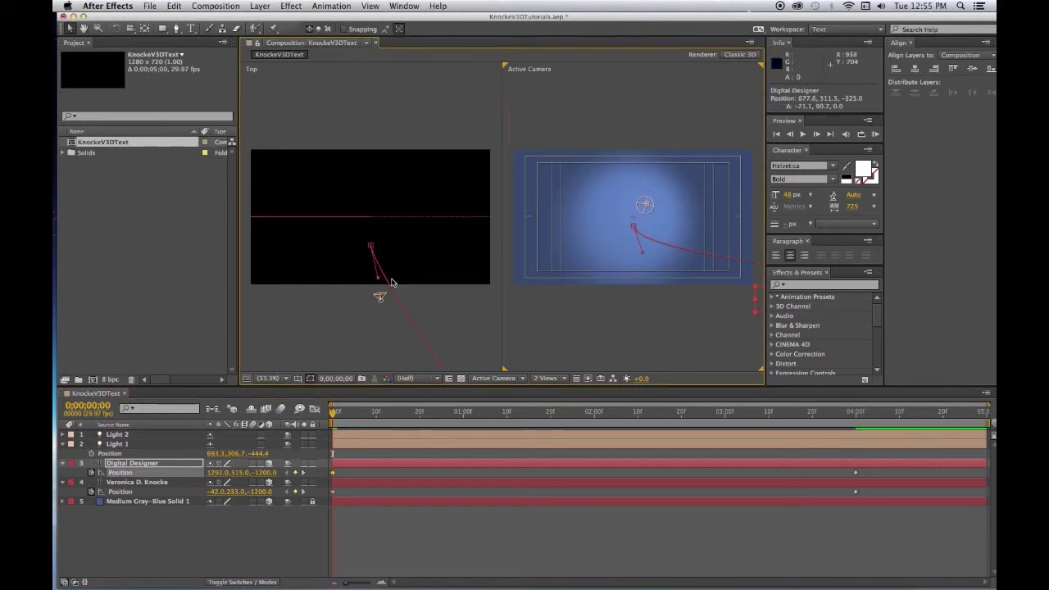
pyautogui.moveTo(377, 282)
pyautogui.mouseDown()
pyautogui.moveTo(369, 289)
pyautogui.moveTo(379, 295)
pyautogui.mouseUp()
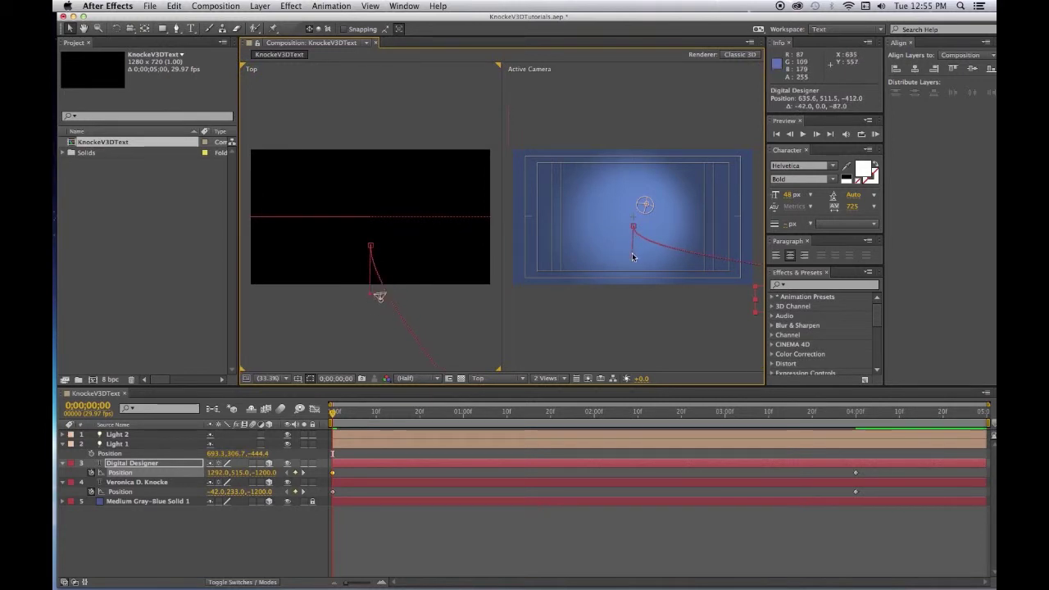
pyautogui.moveTo(632, 257); pyautogui.dragTo(634, 262)
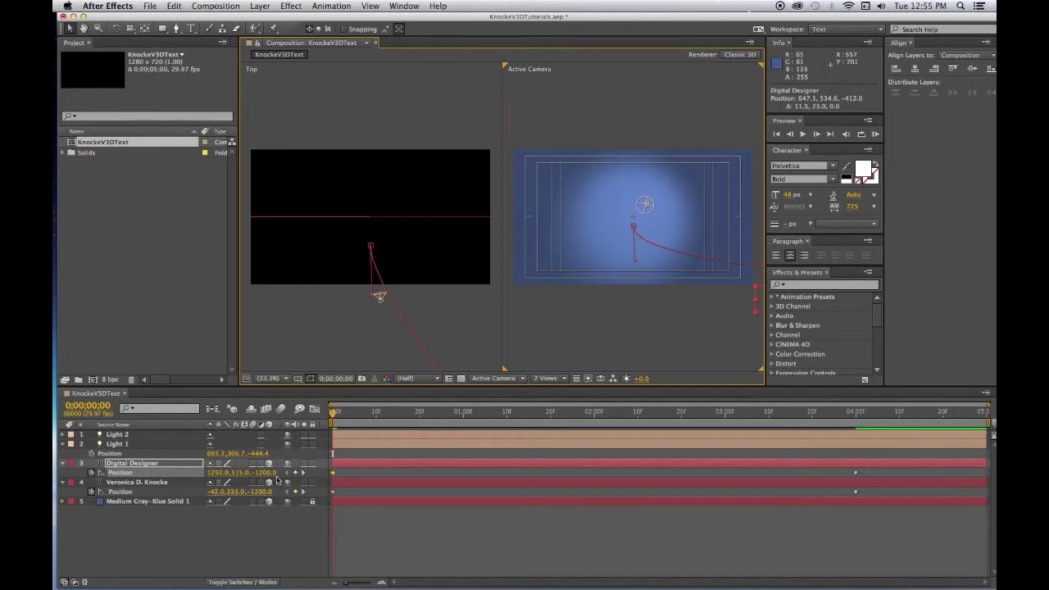
# Step: Curve the name line's path by dragging its end keyframe's bezier handle down-left at 100% zoom
pyautogui.moveTo(168, 486); pyautogui.dragTo(146, 489)
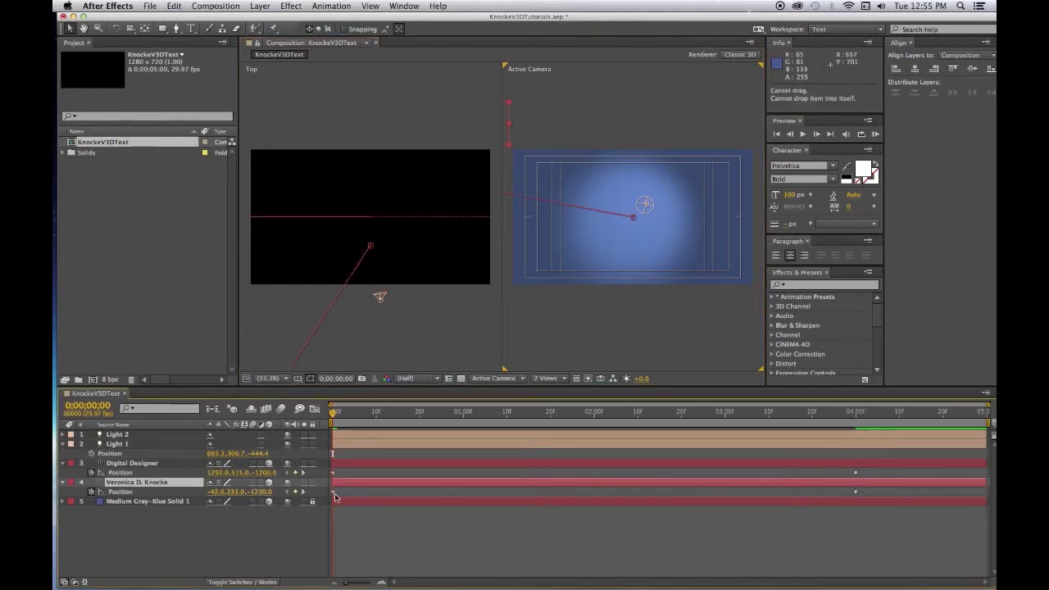
pyautogui.click(333, 492)
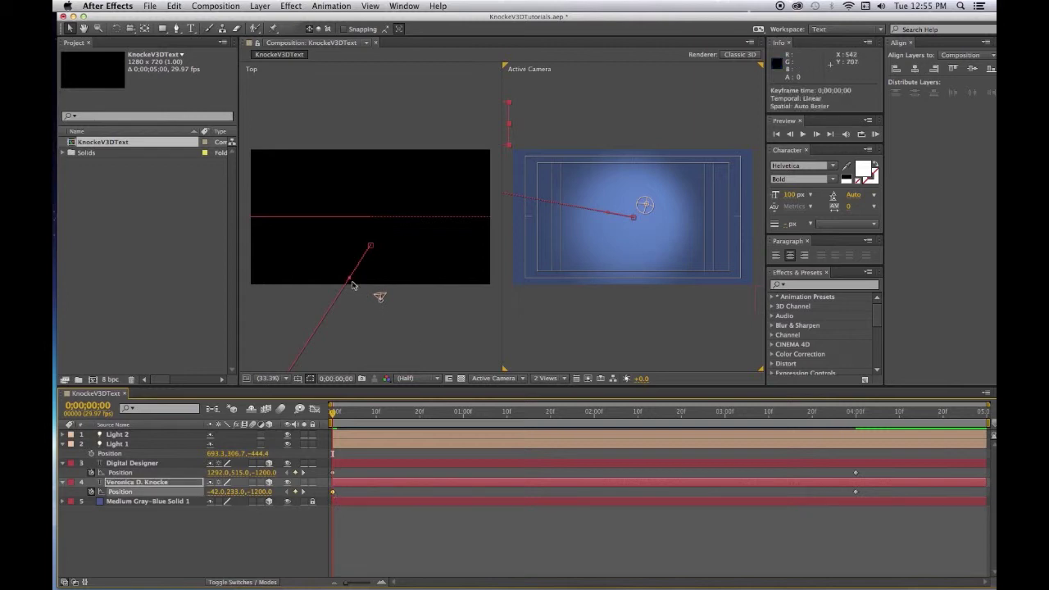
pyautogui.moveTo(352, 284); pyautogui.dragTo(379, 297)
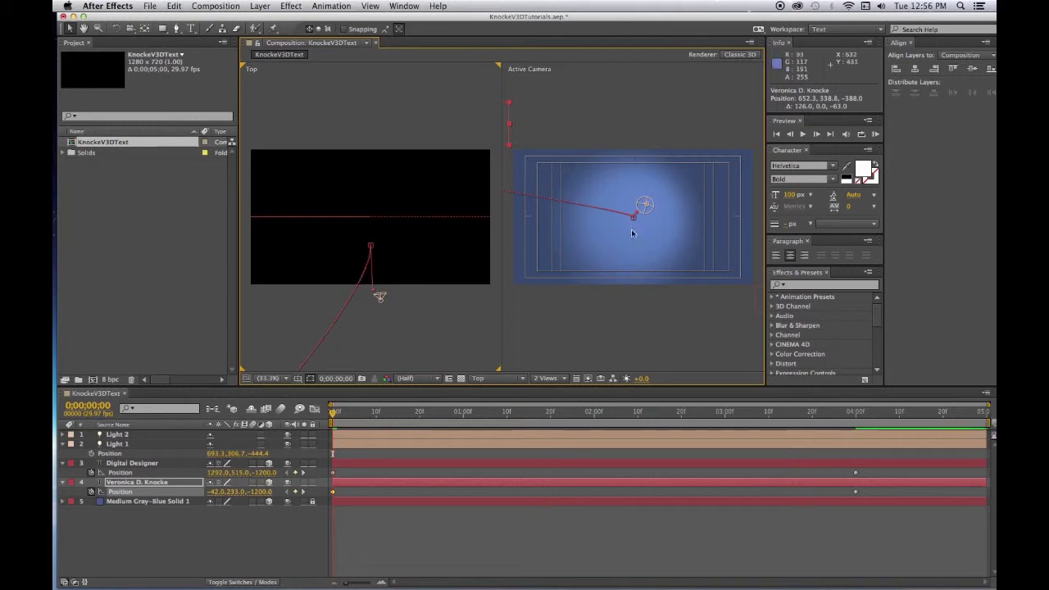
pyautogui.click(632, 233)
pyautogui.press('super+z')
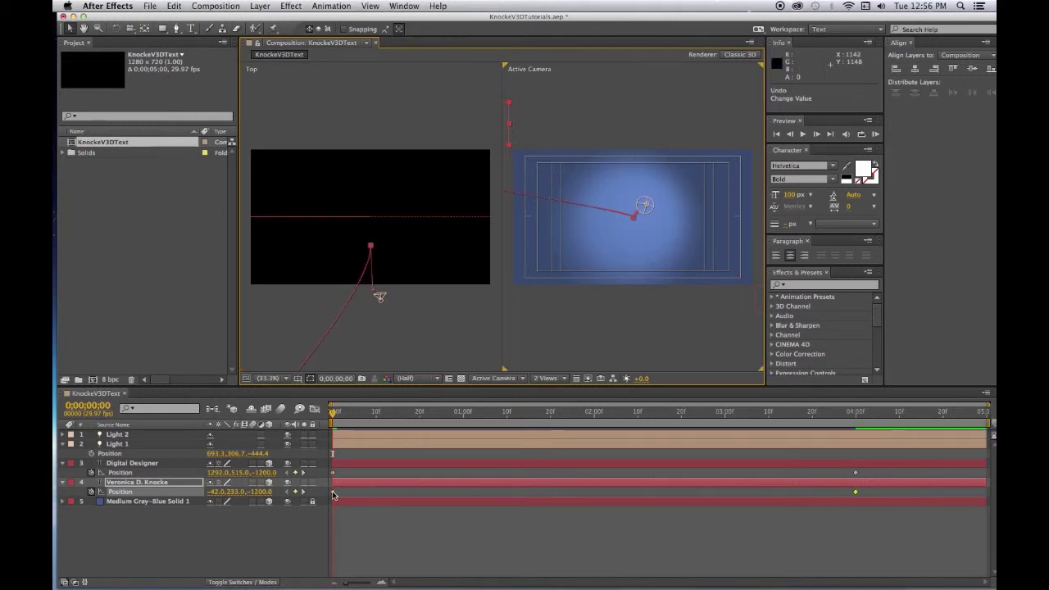
pyautogui.click(333, 492)
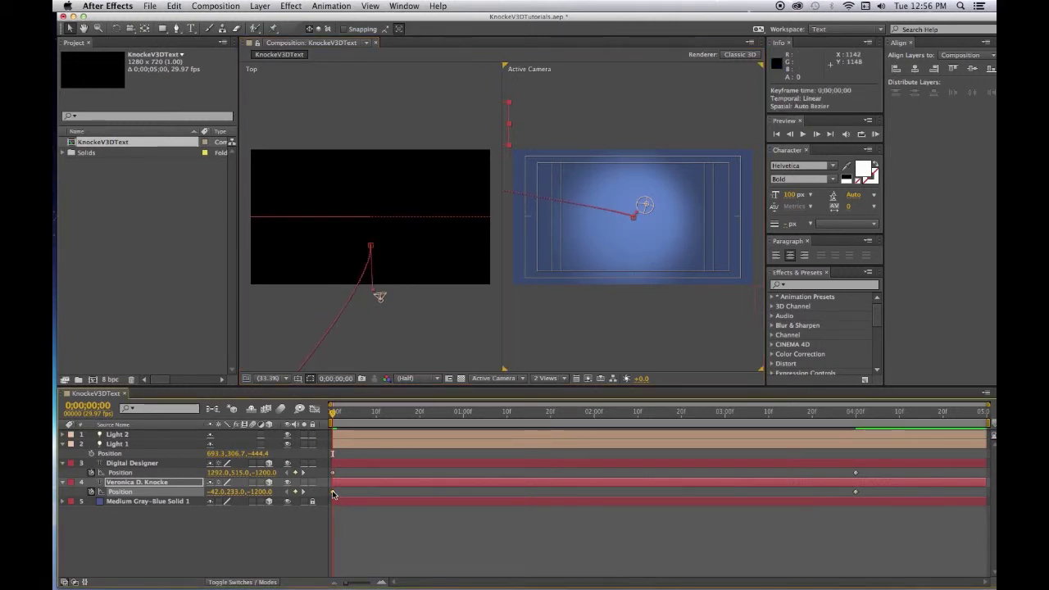
pyautogui.click(636, 216)
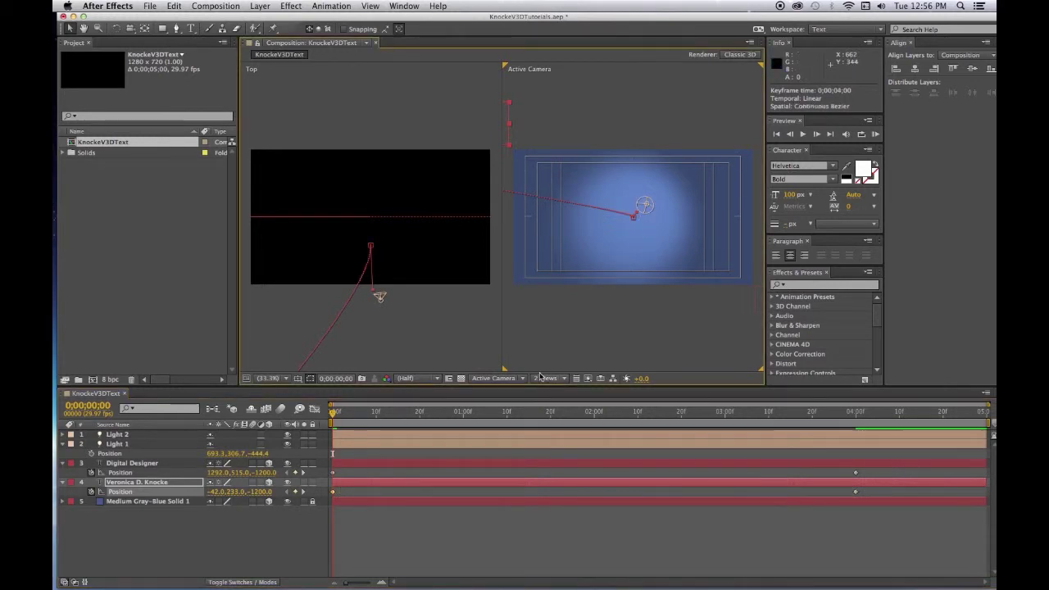
pyautogui.click(270, 378)
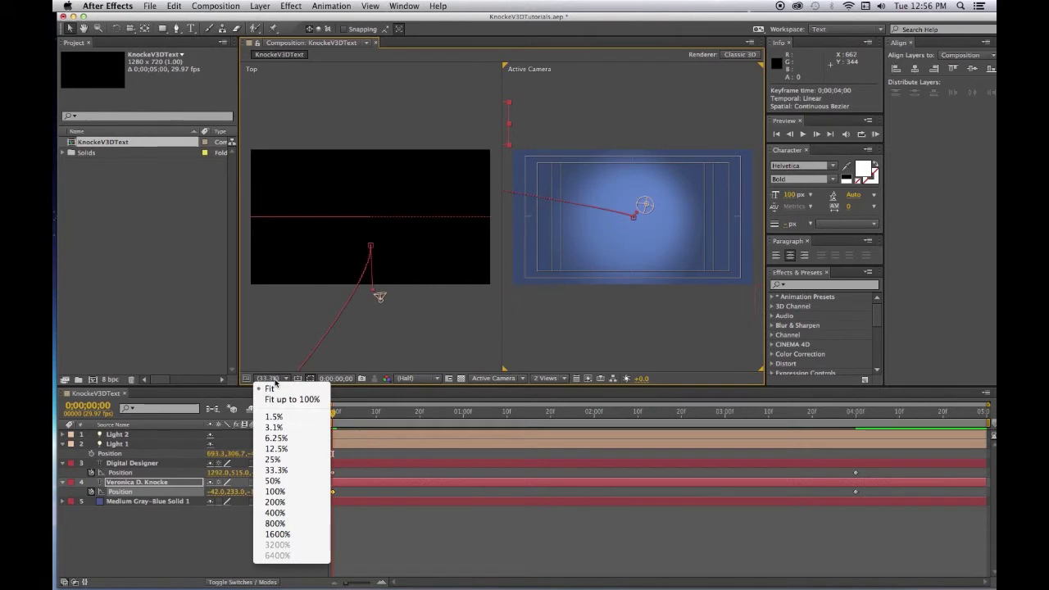
pyautogui.click(273, 492)
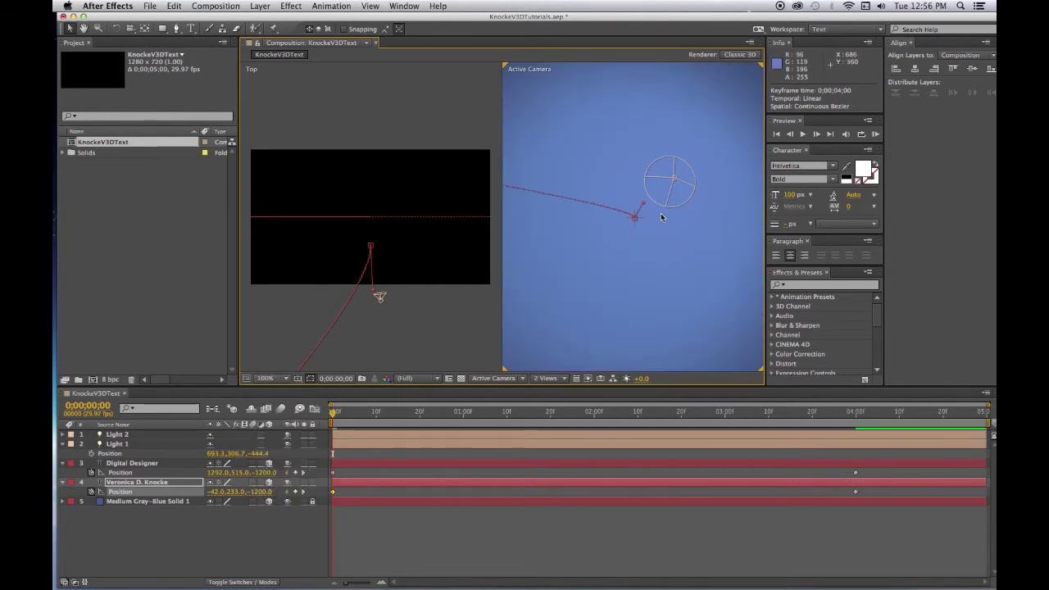
pyautogui.moveTo(644, 206); pyautogui.dragTo(528, 288)
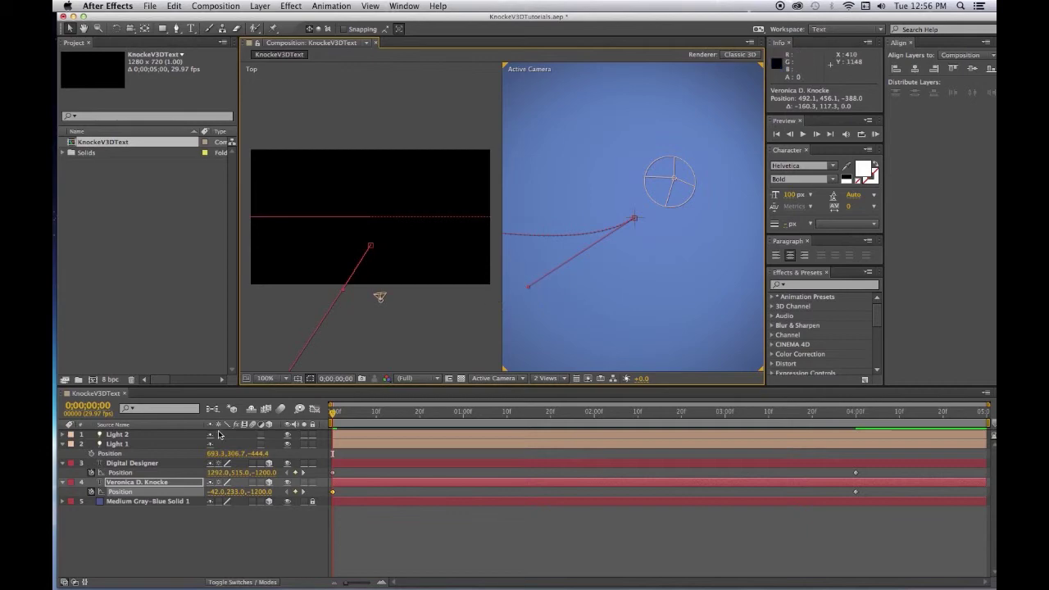
pyautogui.click(276, 378)
pyautogui.click(273, 390)
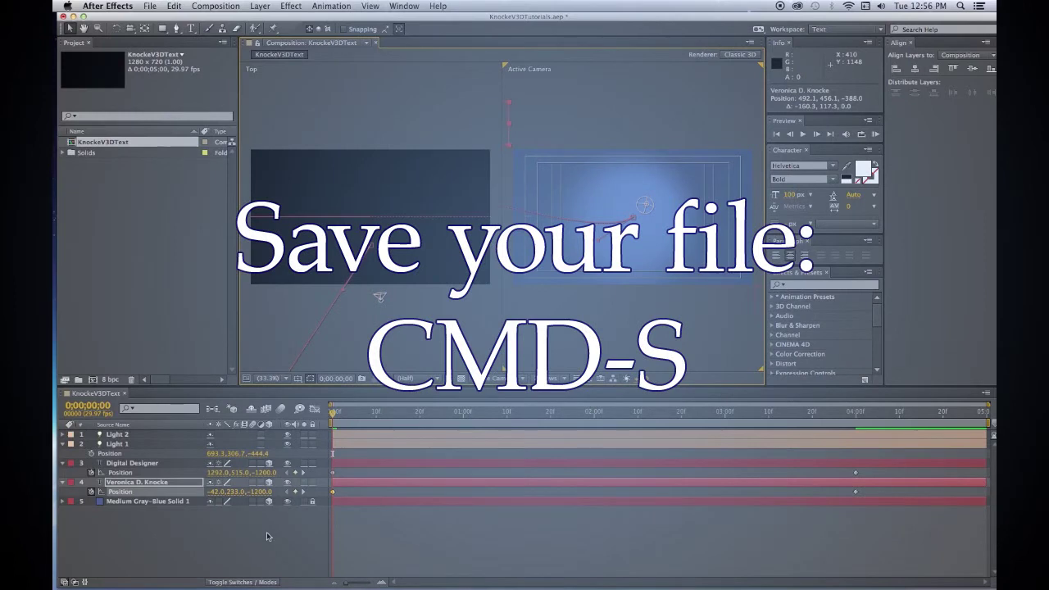
# Step: Move the name line's end keyframe to about 3:01 and Digital Designer's start to 0:19, then save
pyautogui.press('super+s')
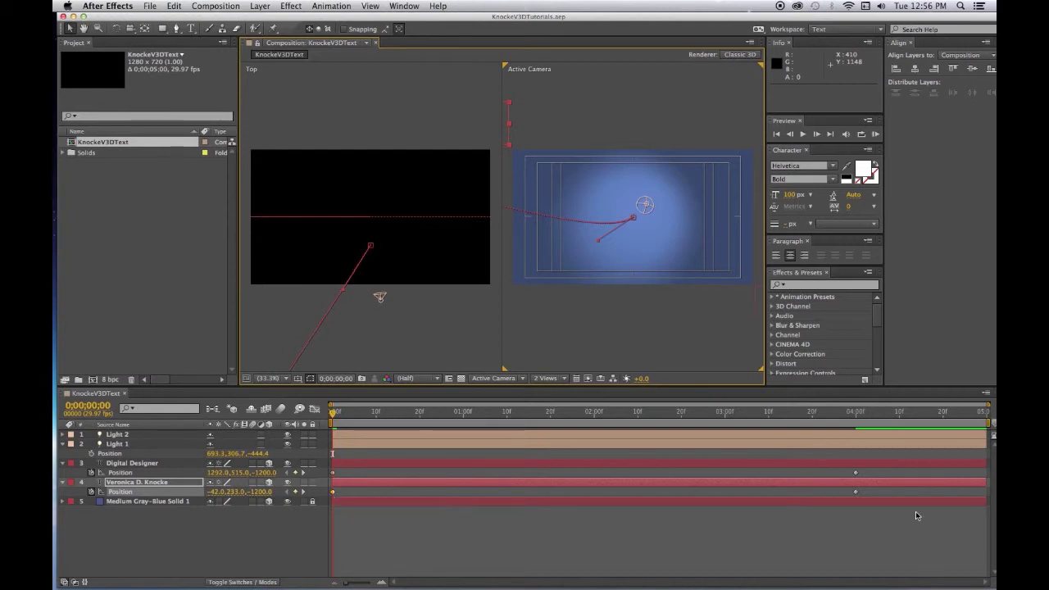
pyautogui.moveTo(855, 494); pyautogui.dragTo(725, 496)
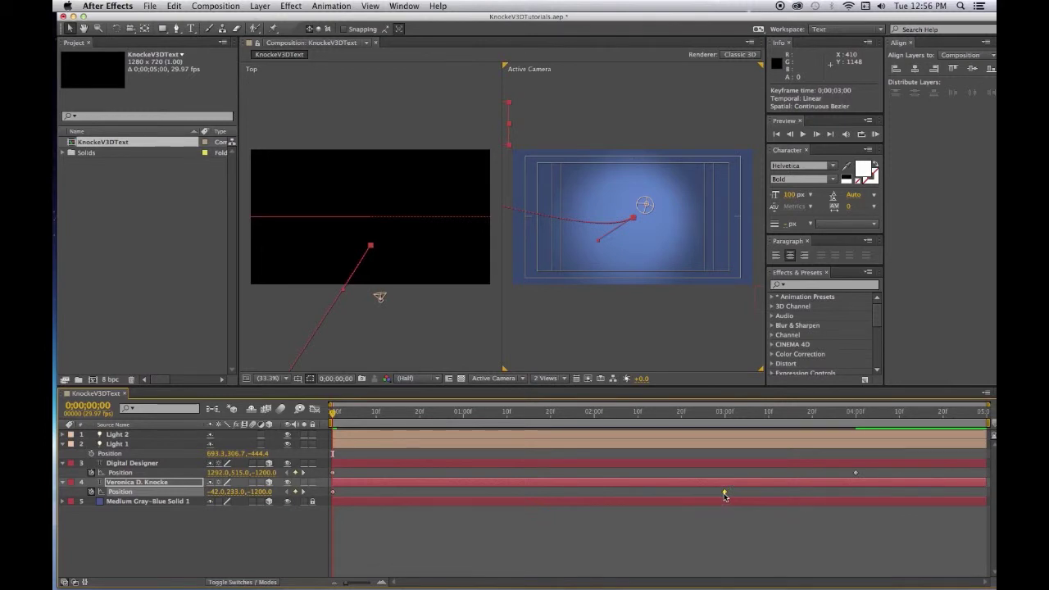
pyautogui.click(734, 537)
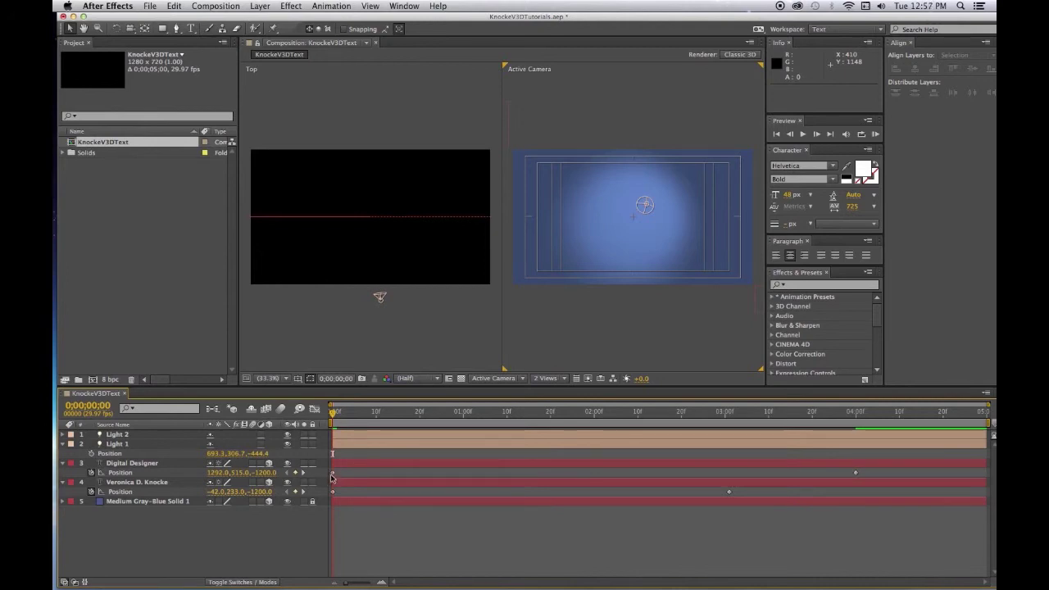
pyautogui.moveTo(332, 474); pyautogui.dragTo(416, 474)
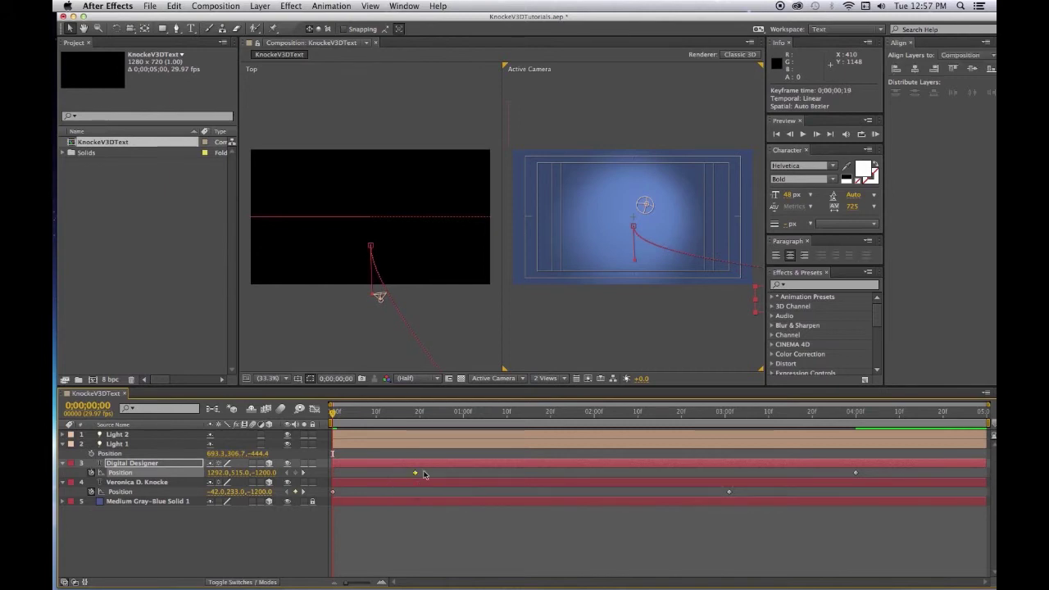
pyautogui.click(424, 474)
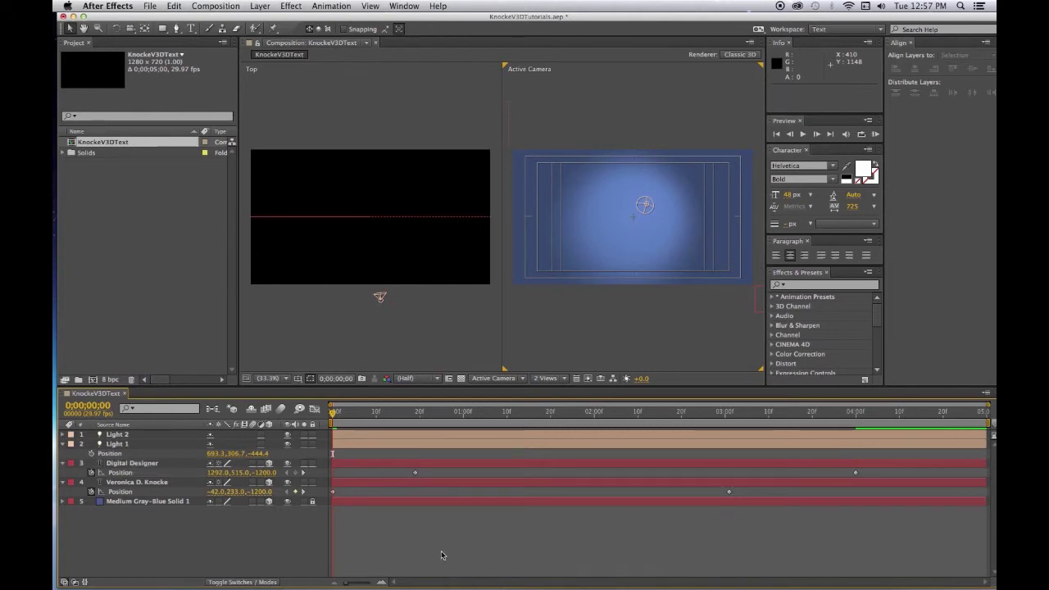
pyautogui.press('super+s')
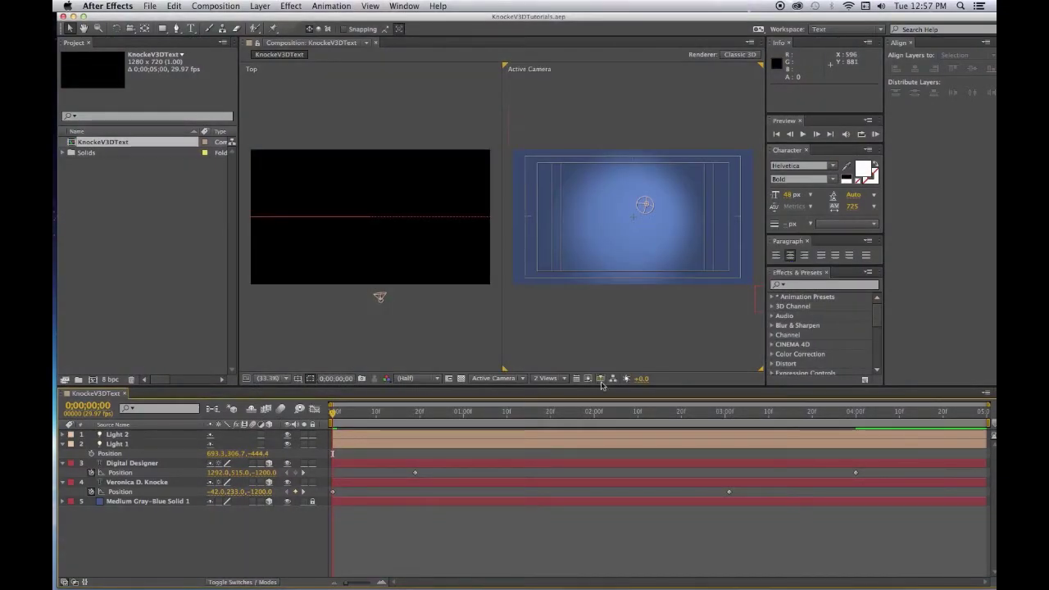
# Step: Switch the viewer to a single Active Camera view and RAM-preview the 150-frame text fly-in
pyautogui.click(560, 380)
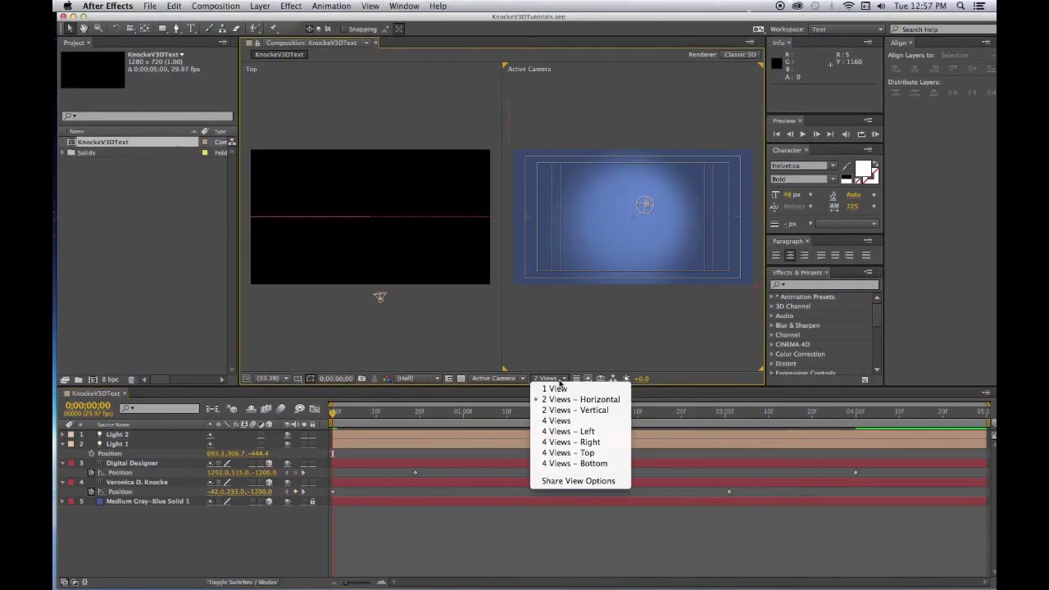
pyautogui.click(558, 391)
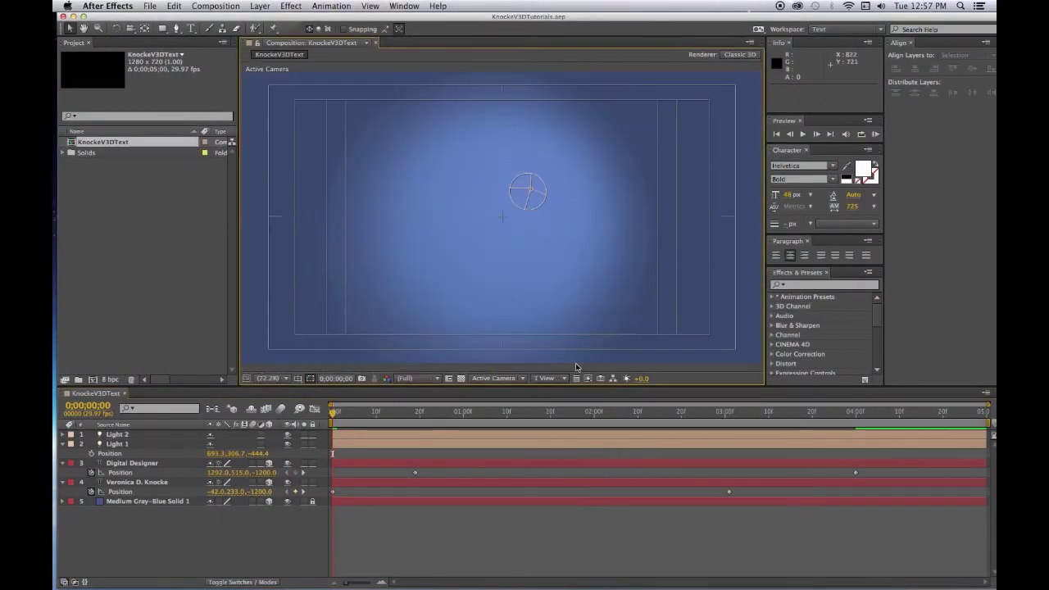
pyautogui.click(875, 135)
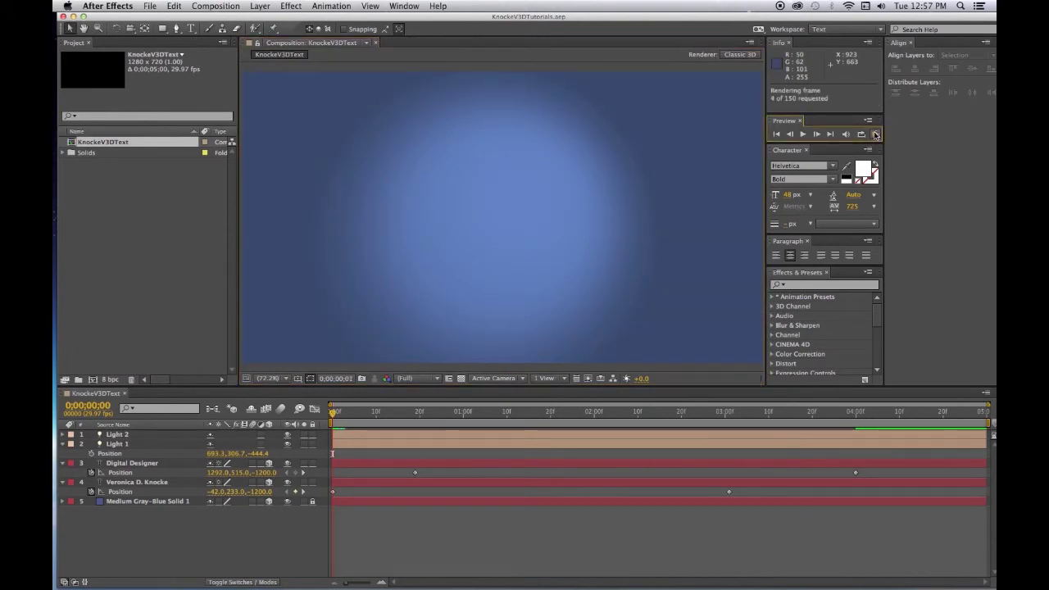